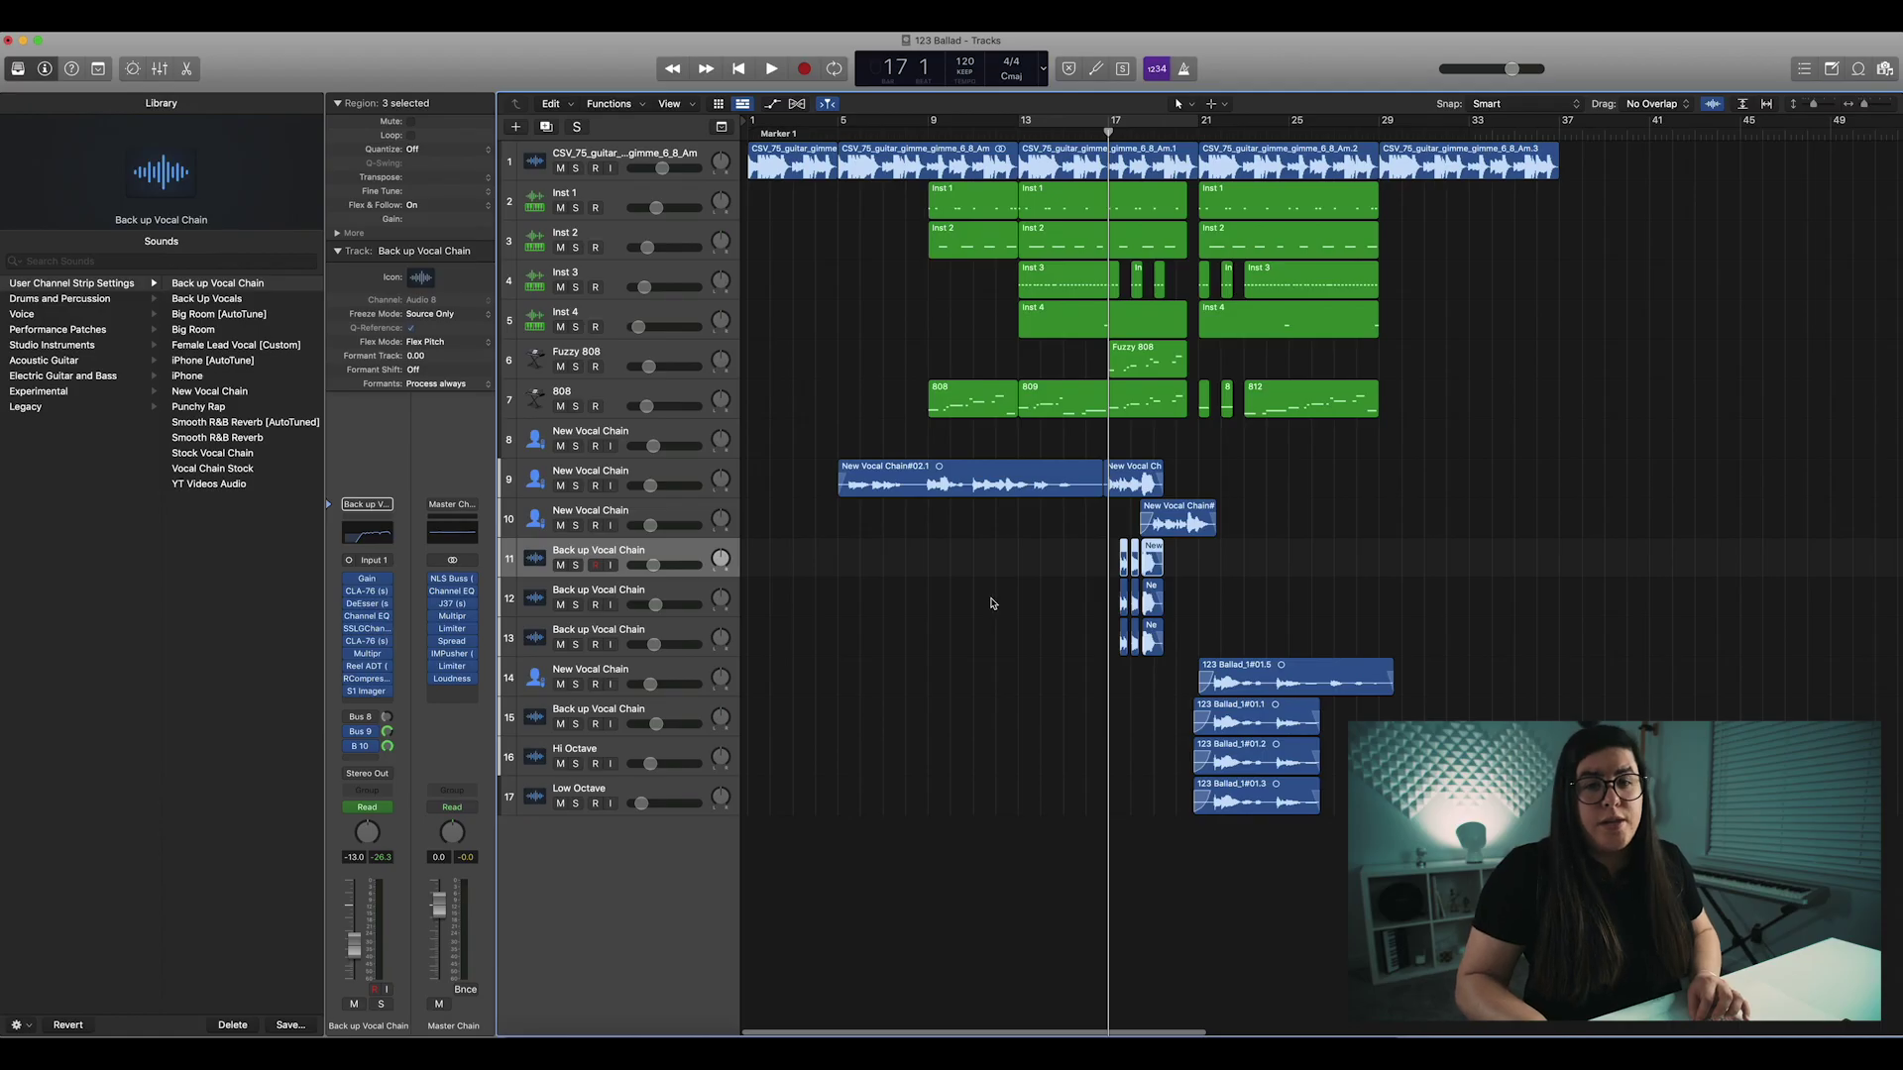
- Inspect the Gain plug-in's settings and open the first CLA-76 compressor on the Back up Vocal Chain track
{"action": "left_click", "coordinate": [377, 584]}
{"action": "left_click_drag", "start_coordinate": [759, 221], "coordinate": [939, 370]}
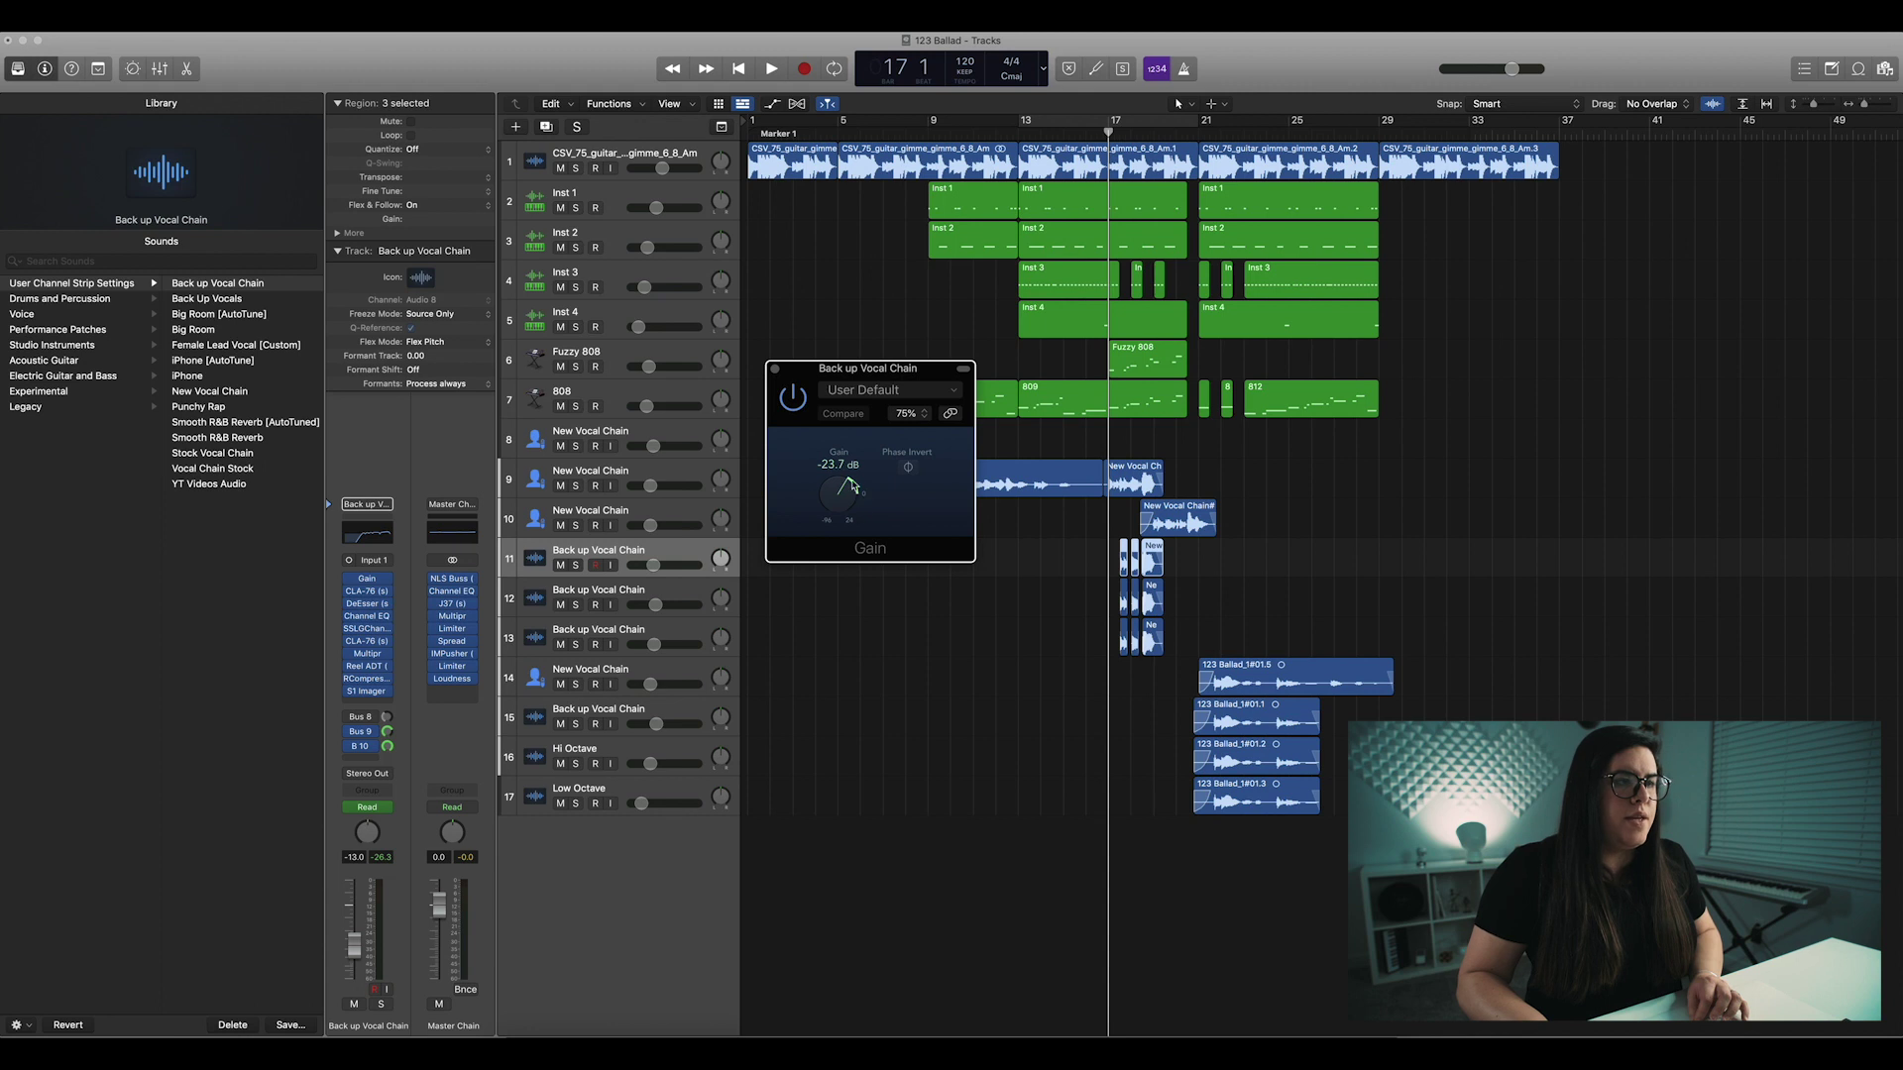
{"action": "left_click", "coordinate": [775, 369]}
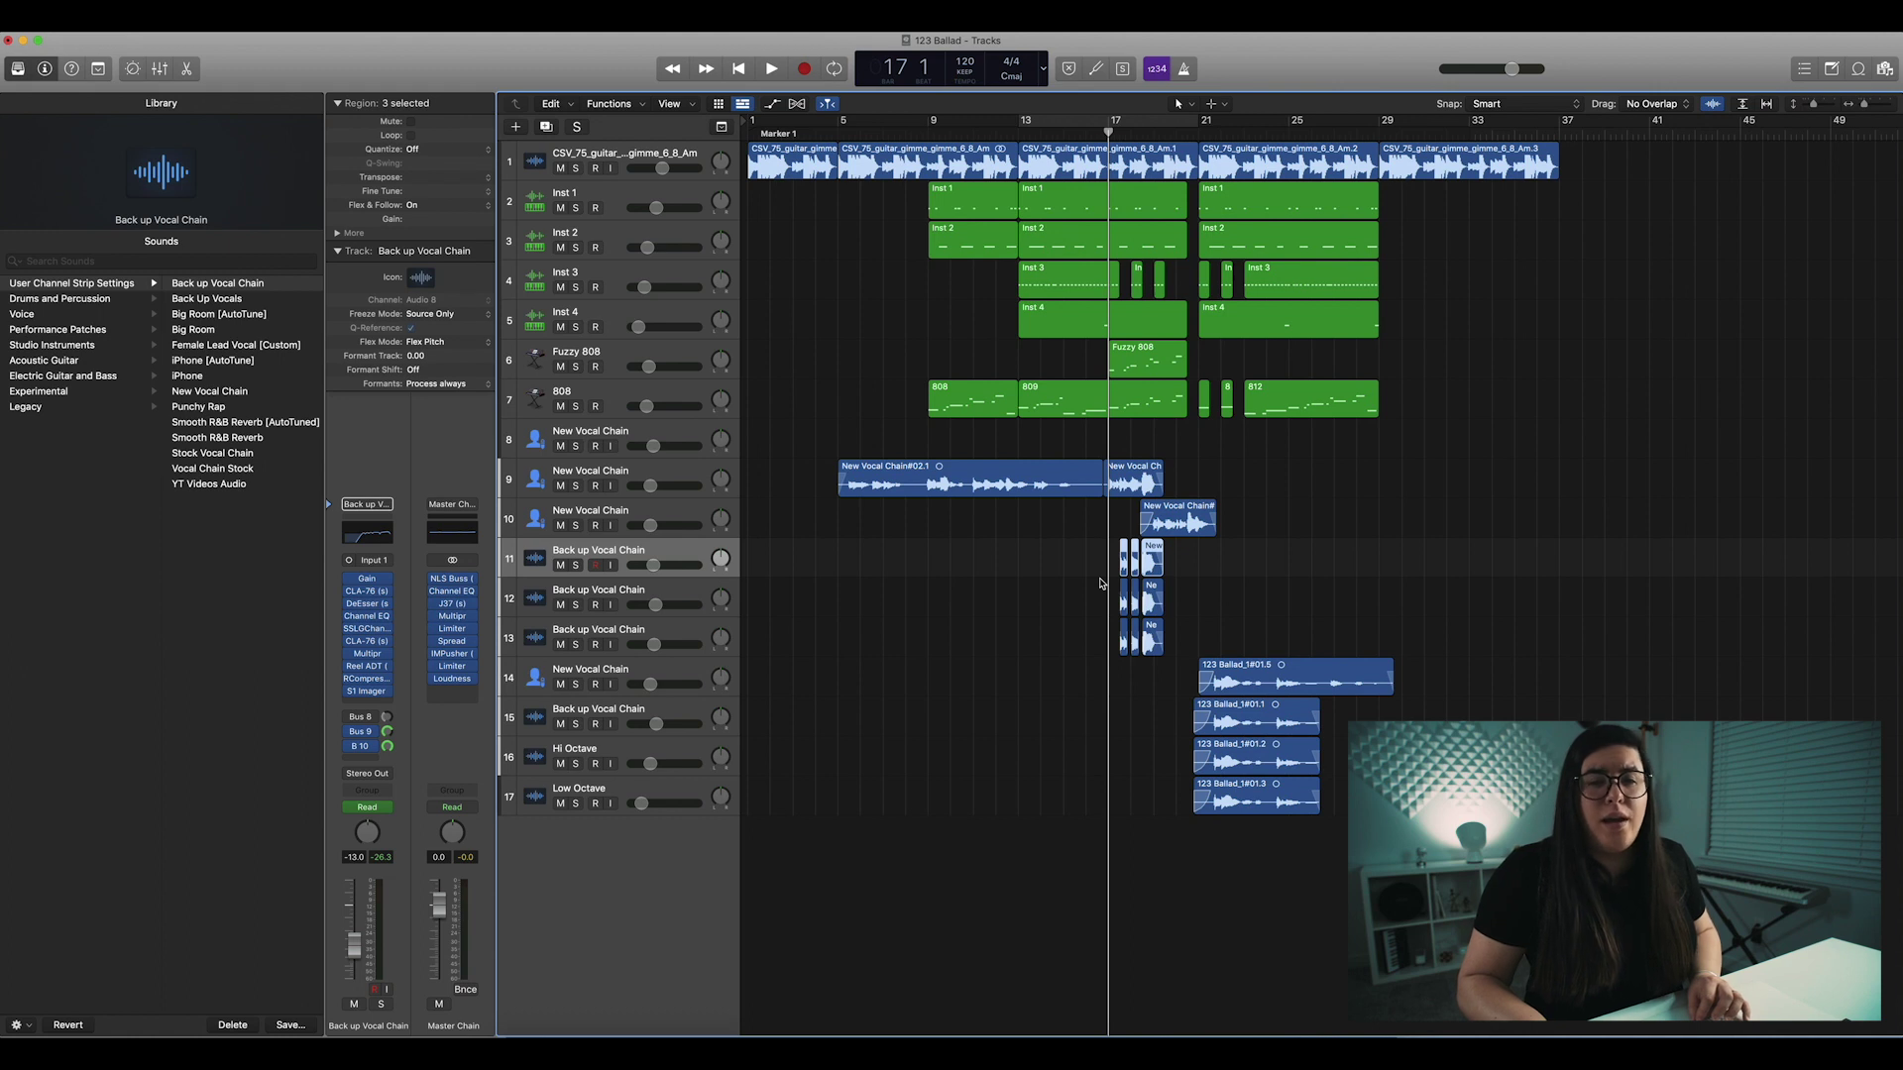
{"action": "left_click", "coordinate": [367, 593]}
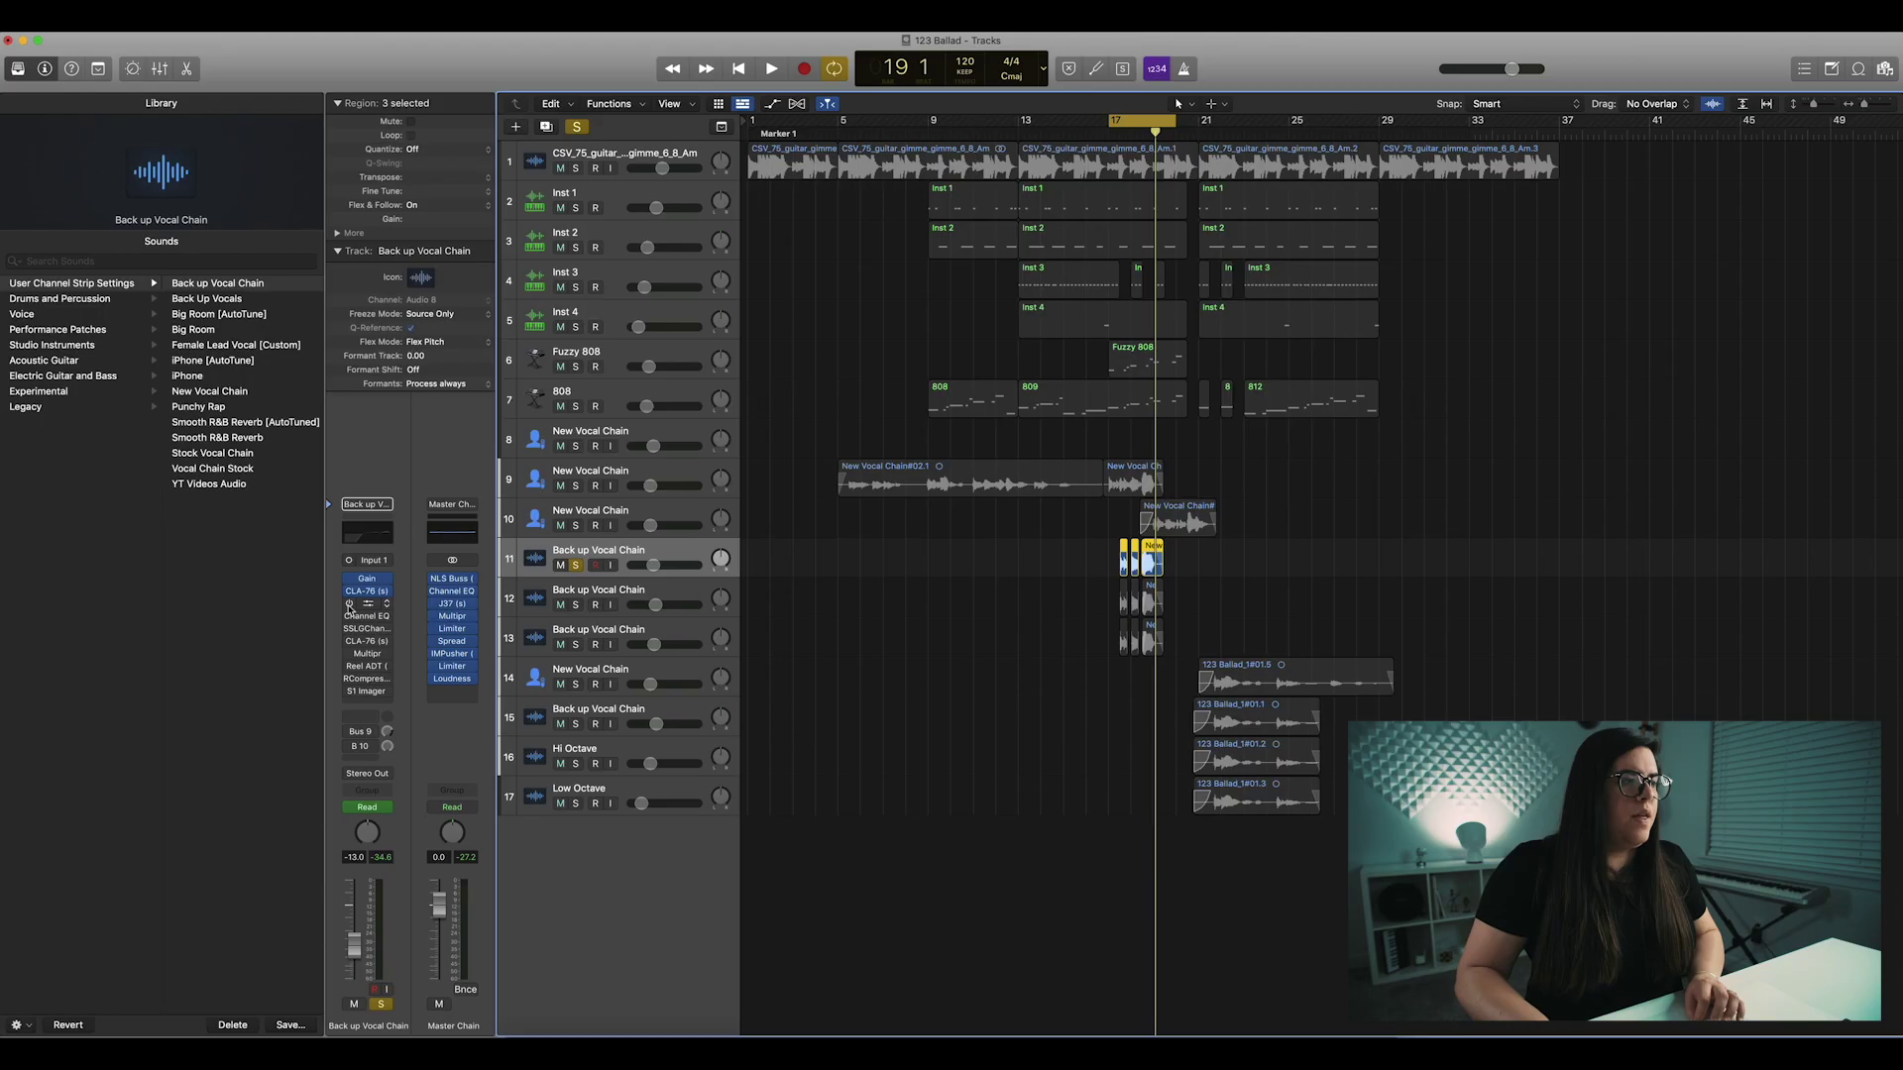
- Turn on the DeEsser on the soloed Back up Vocal Chain track and audition it, moving the cycle region's start closer to the vocal regions
{"action": "left_click", "coordinate": [366, 606]}
{"action": "left_click_drag", "start_coordinate": [707, 222], "coordinate": [714, 261]}
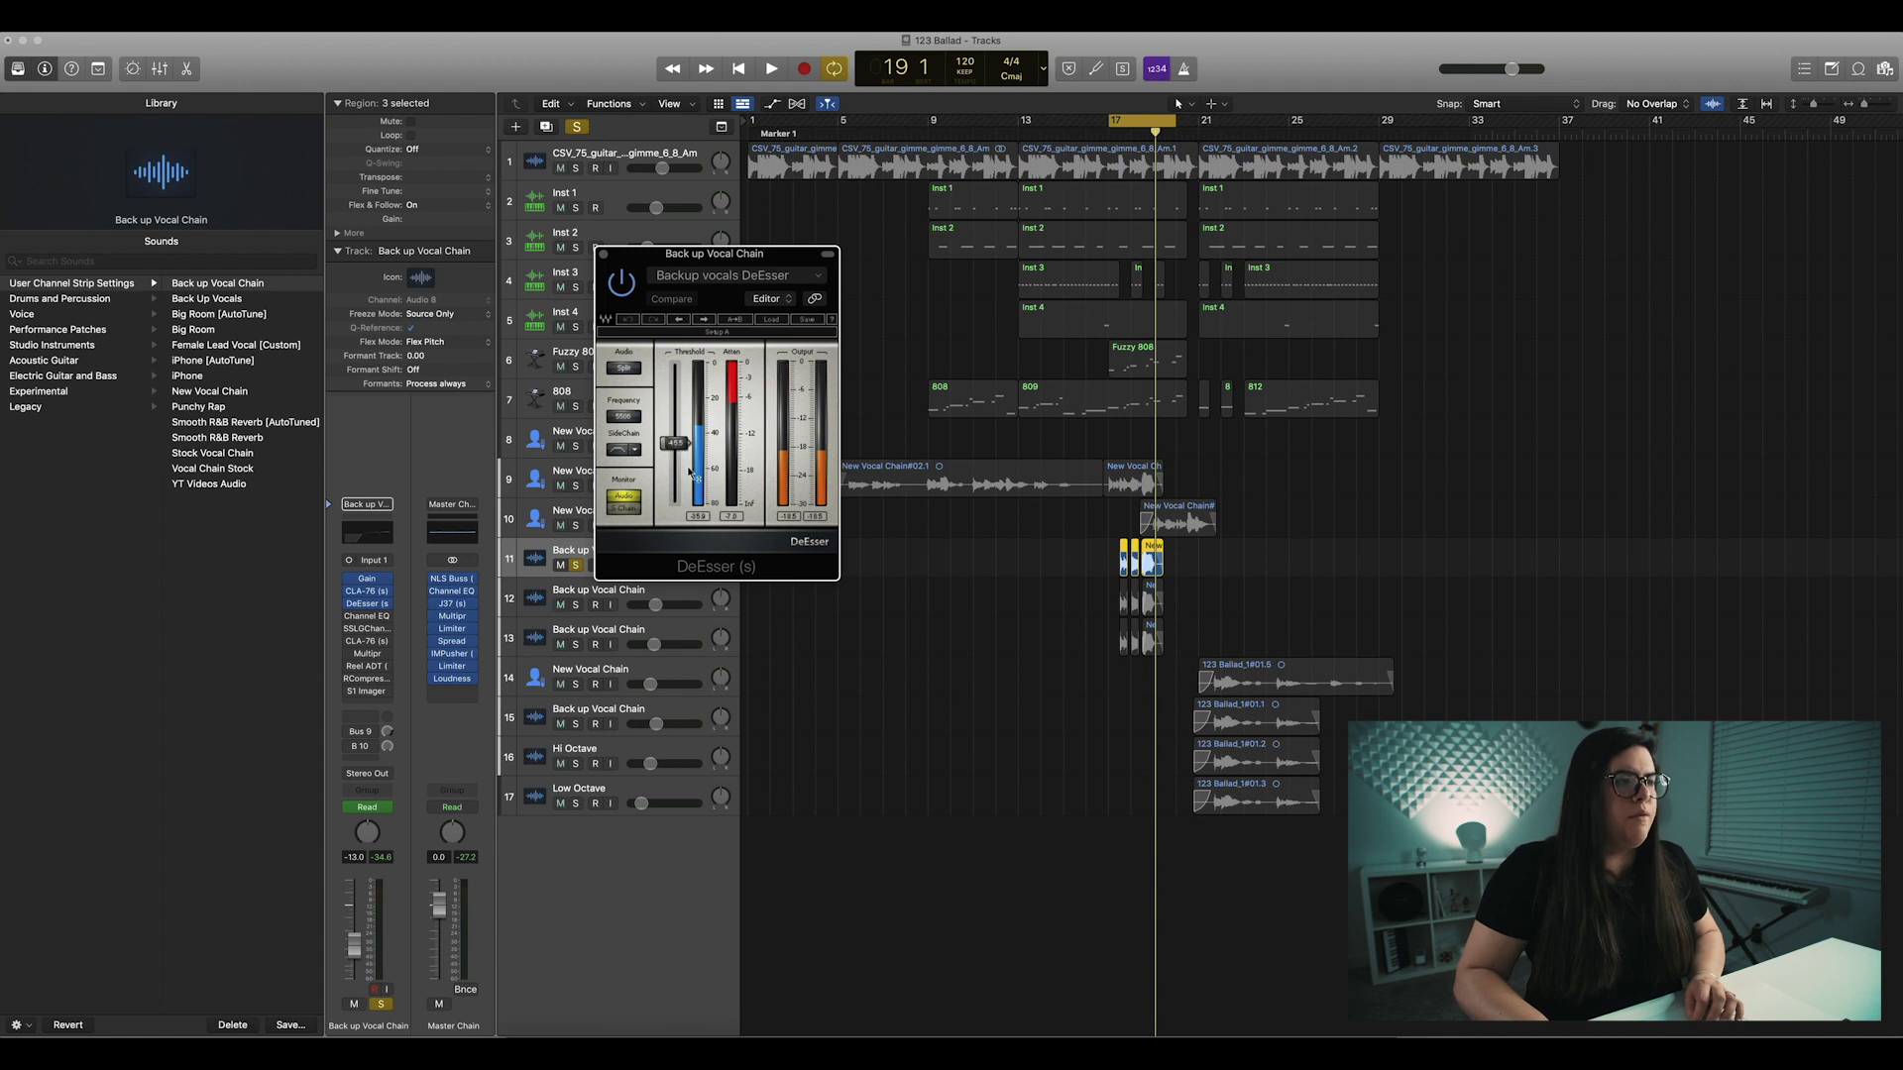
{"action": "key", "text": "space"}
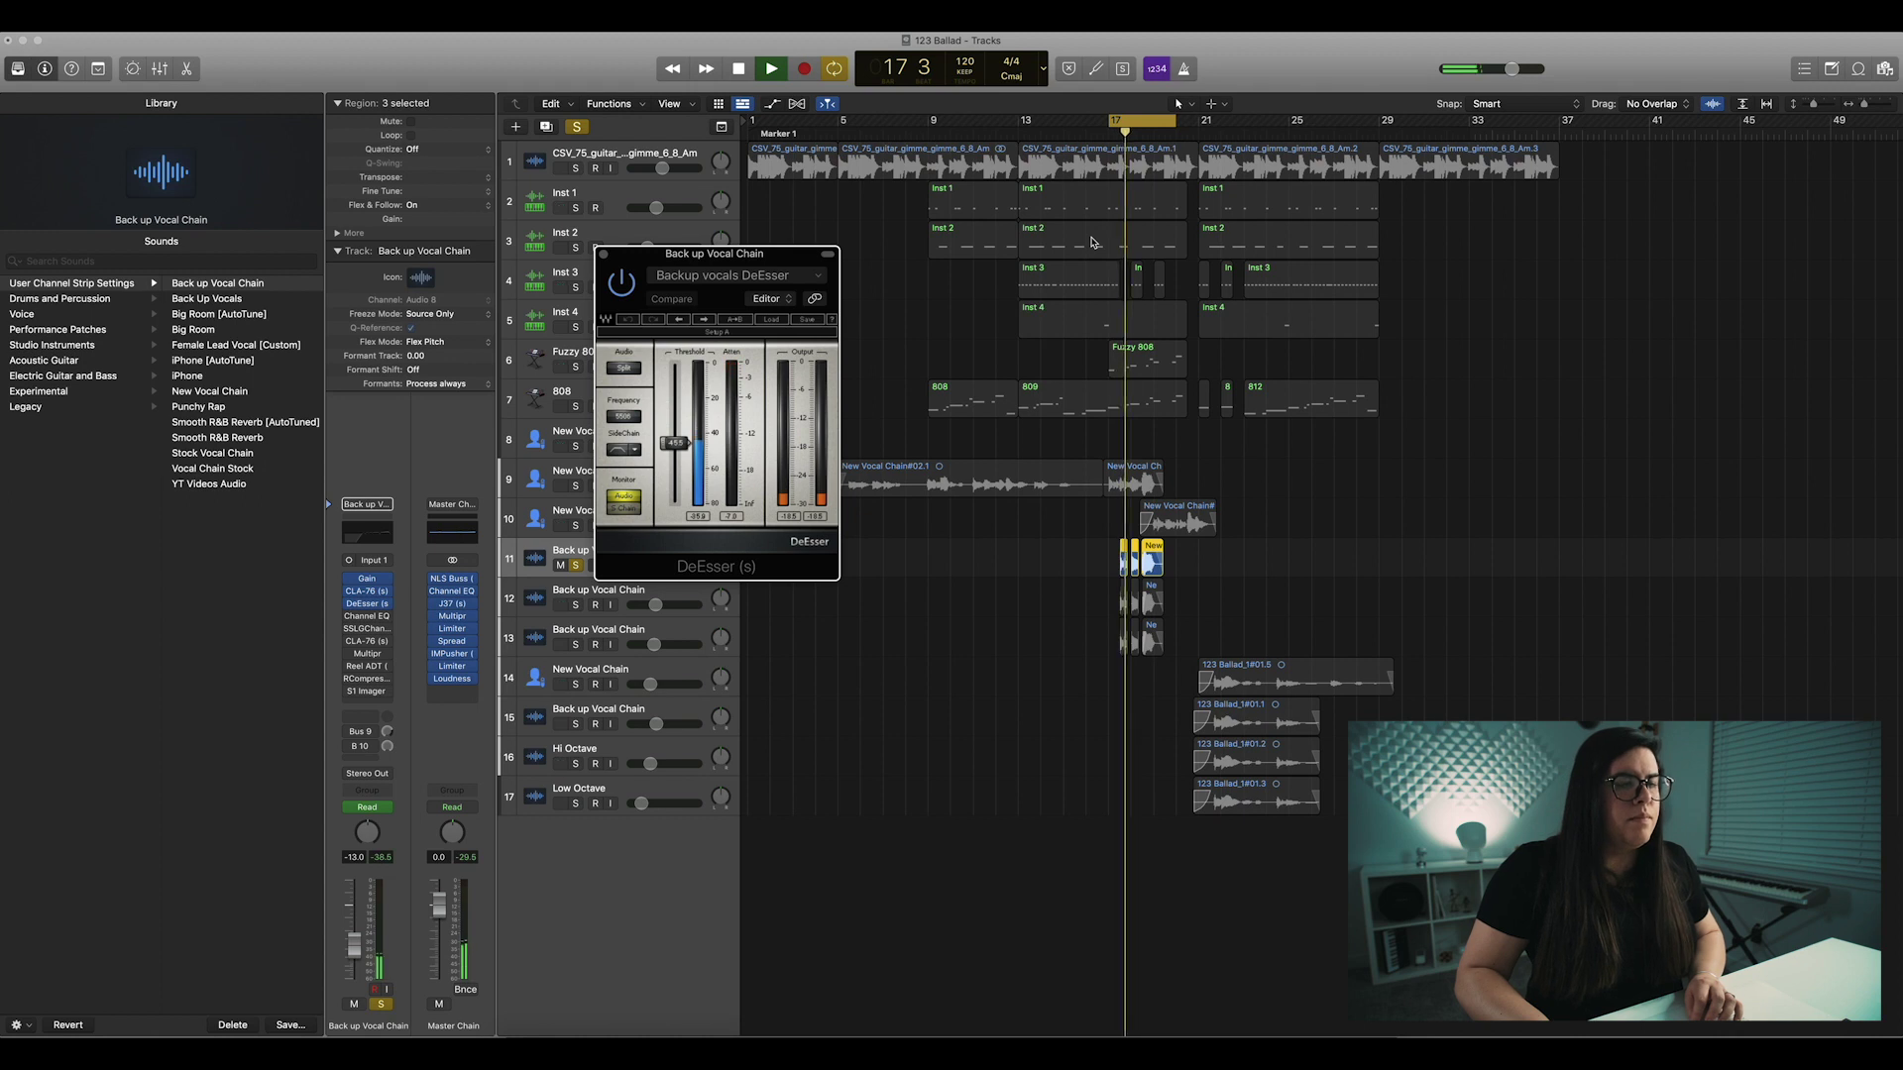
{"action": "key", "text": "space"}
{"action": "left_click_drag", "start_coordinate": [1113, 124], "coordinate": [1117, 324]}
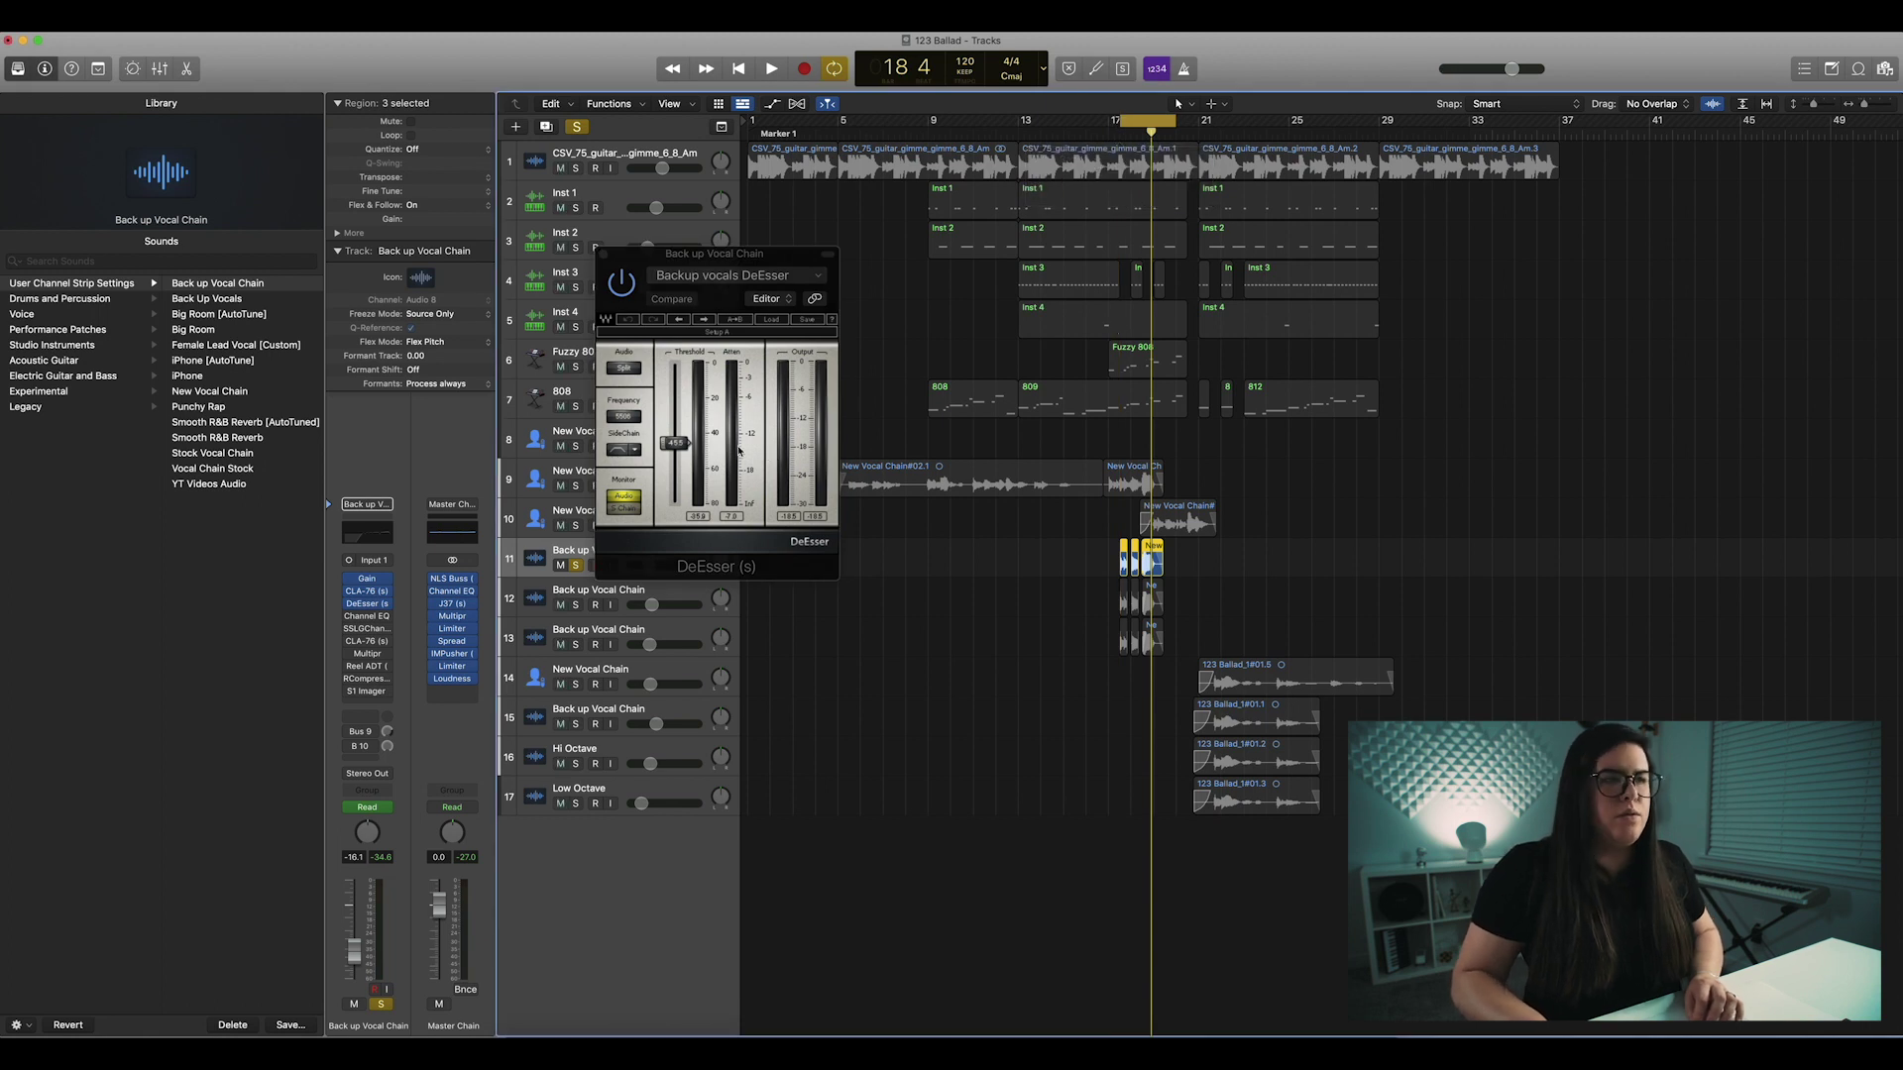
{"action": "key", "text": "space"}
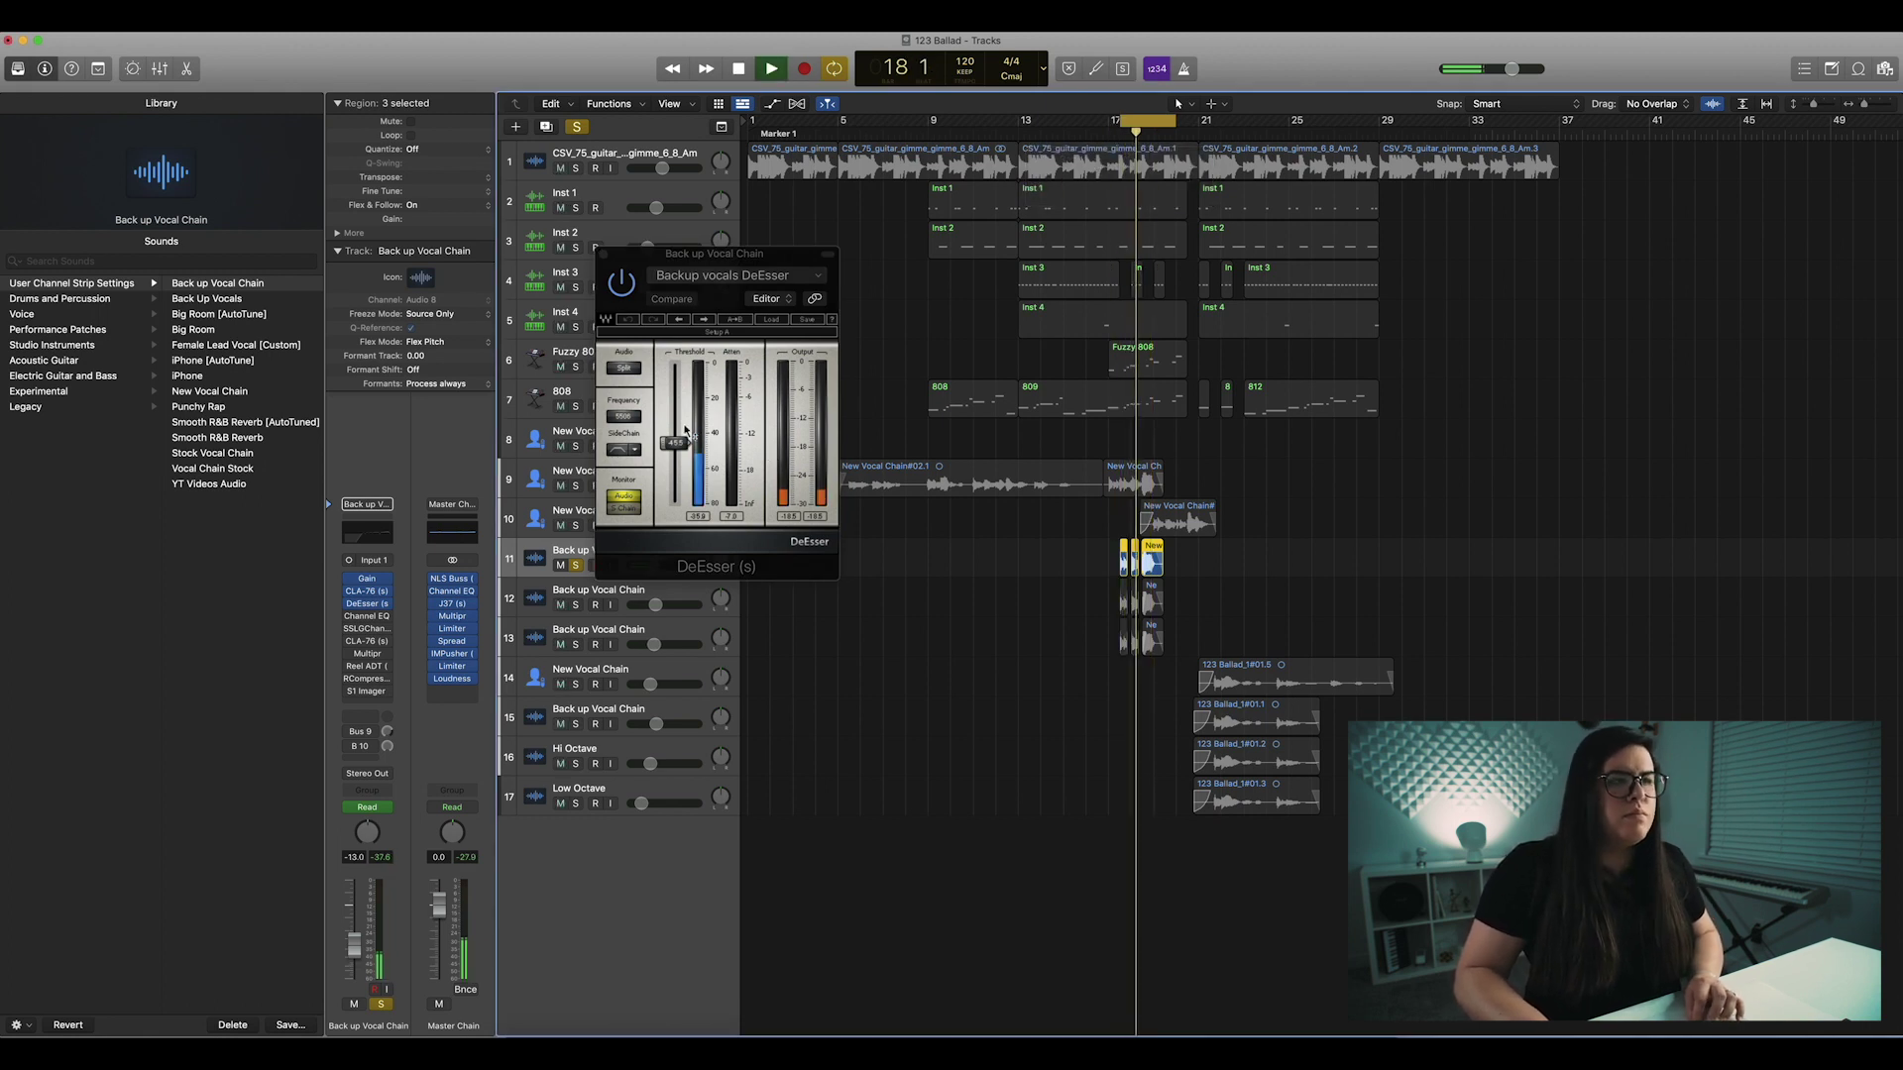
{"action": "key", "text": "space"}
{"action": "key", "text": "super+w"}
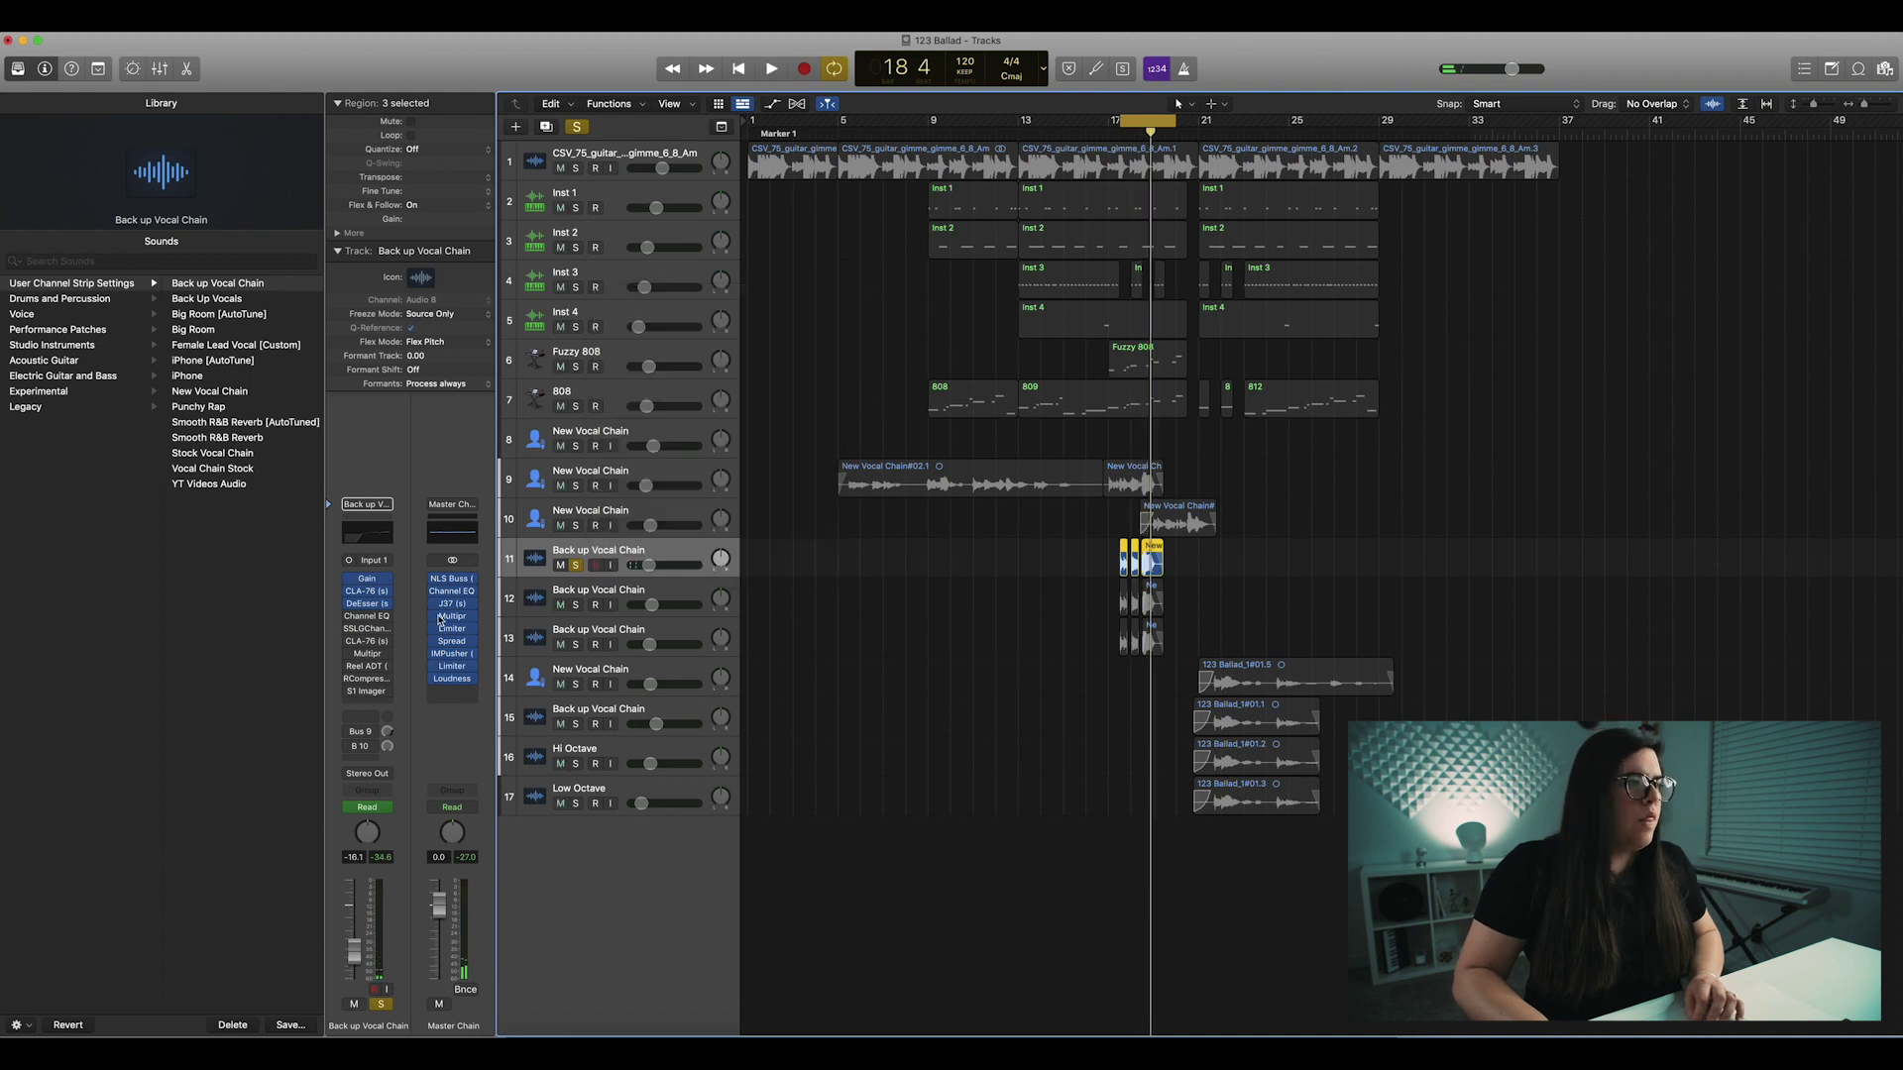
- Turn on the backup vocal's Channel EQ and compare looped playback with the EQ active and bypassed, leaving it active
{"action": "left_click", "coordinate": [373, 619]}
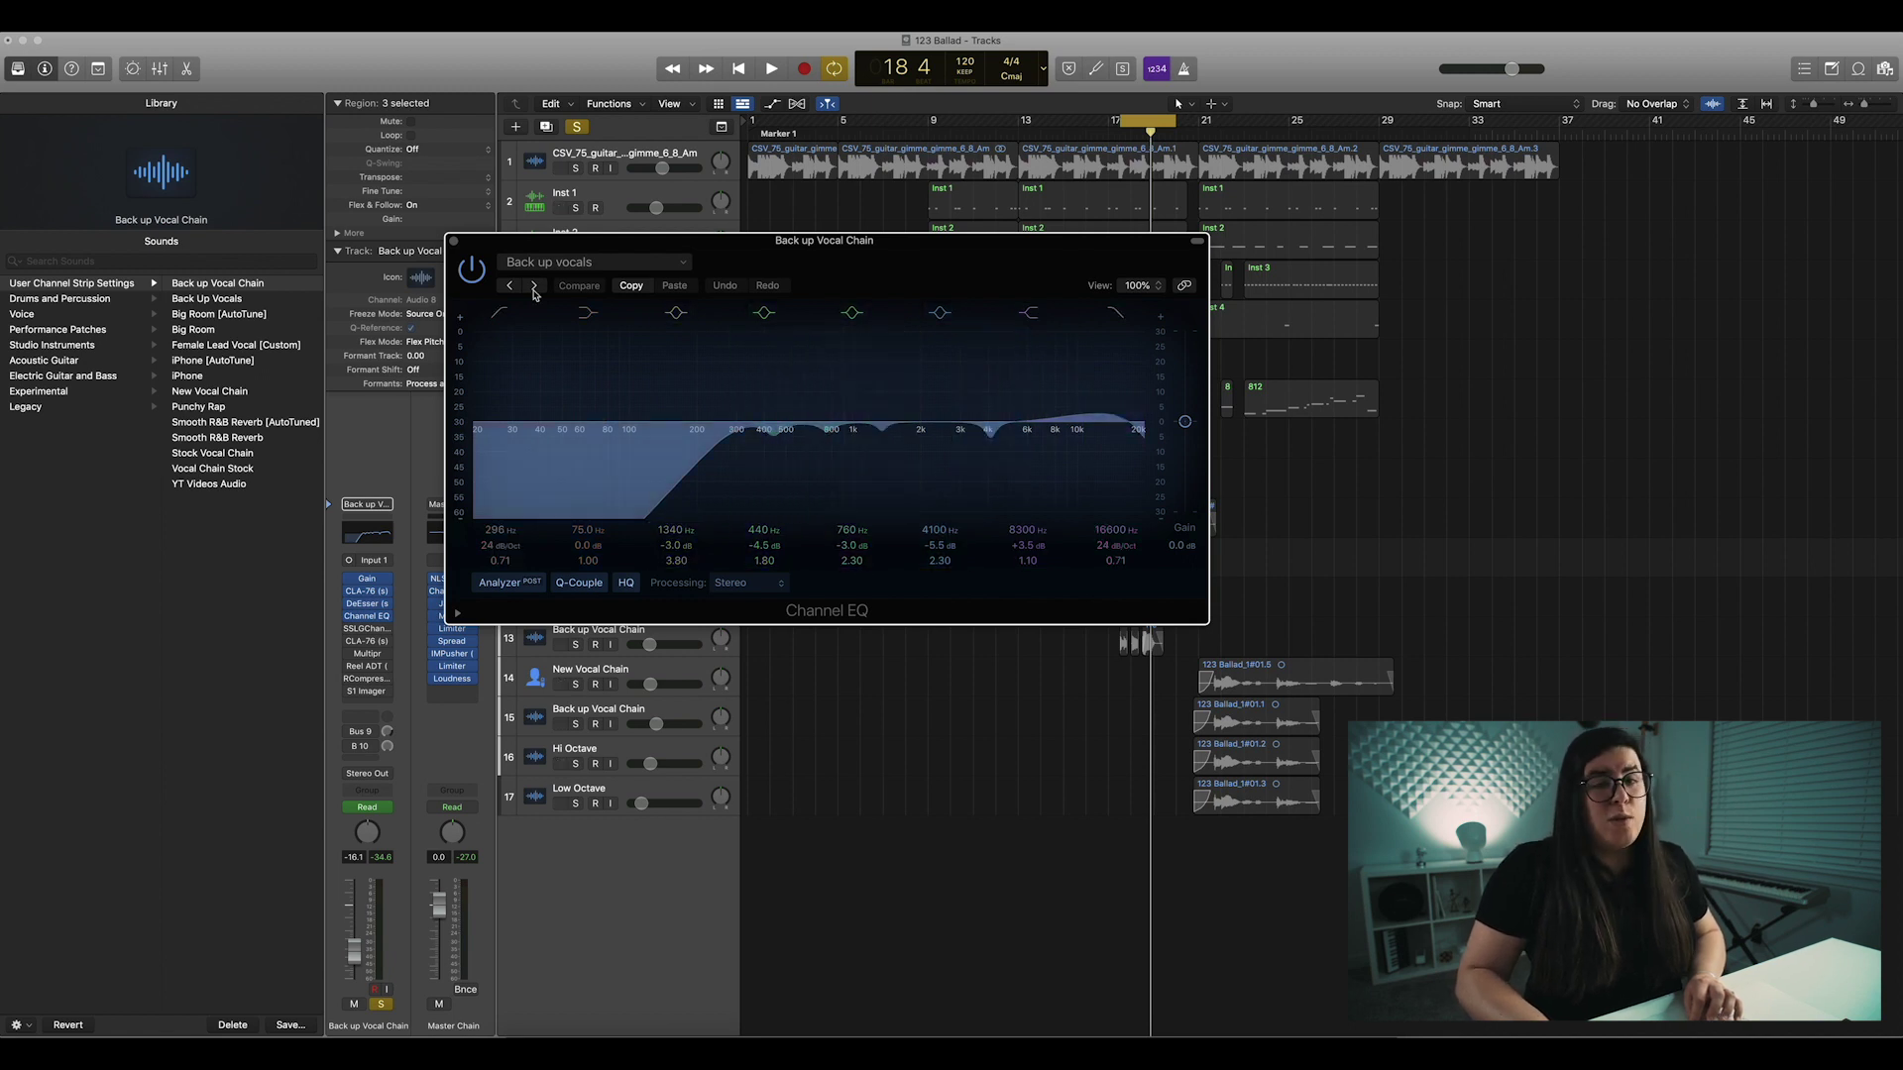
{"action": "key", "text": "space"}
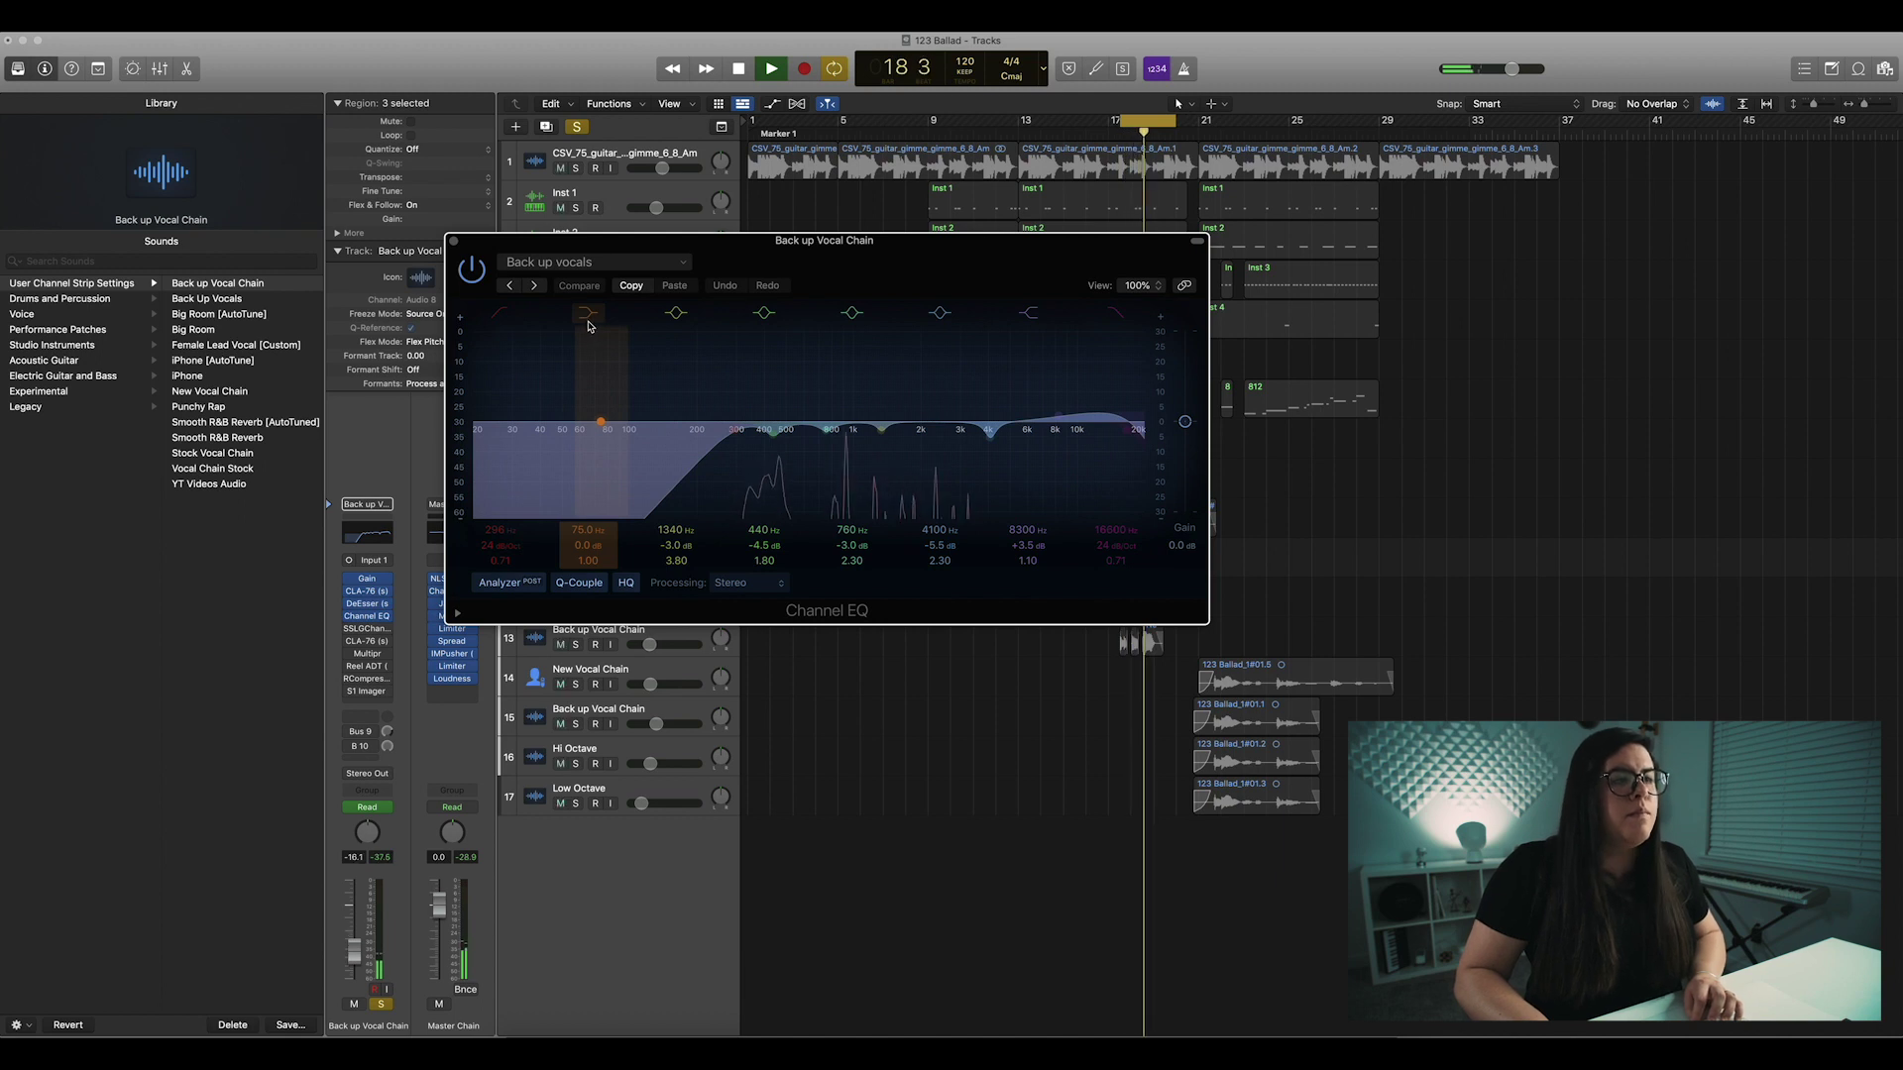
{"action": "key", "text": "space"}
{"action": "left_click", "coordinate": [470, 282]}
{"action": "key", "text": "space"}
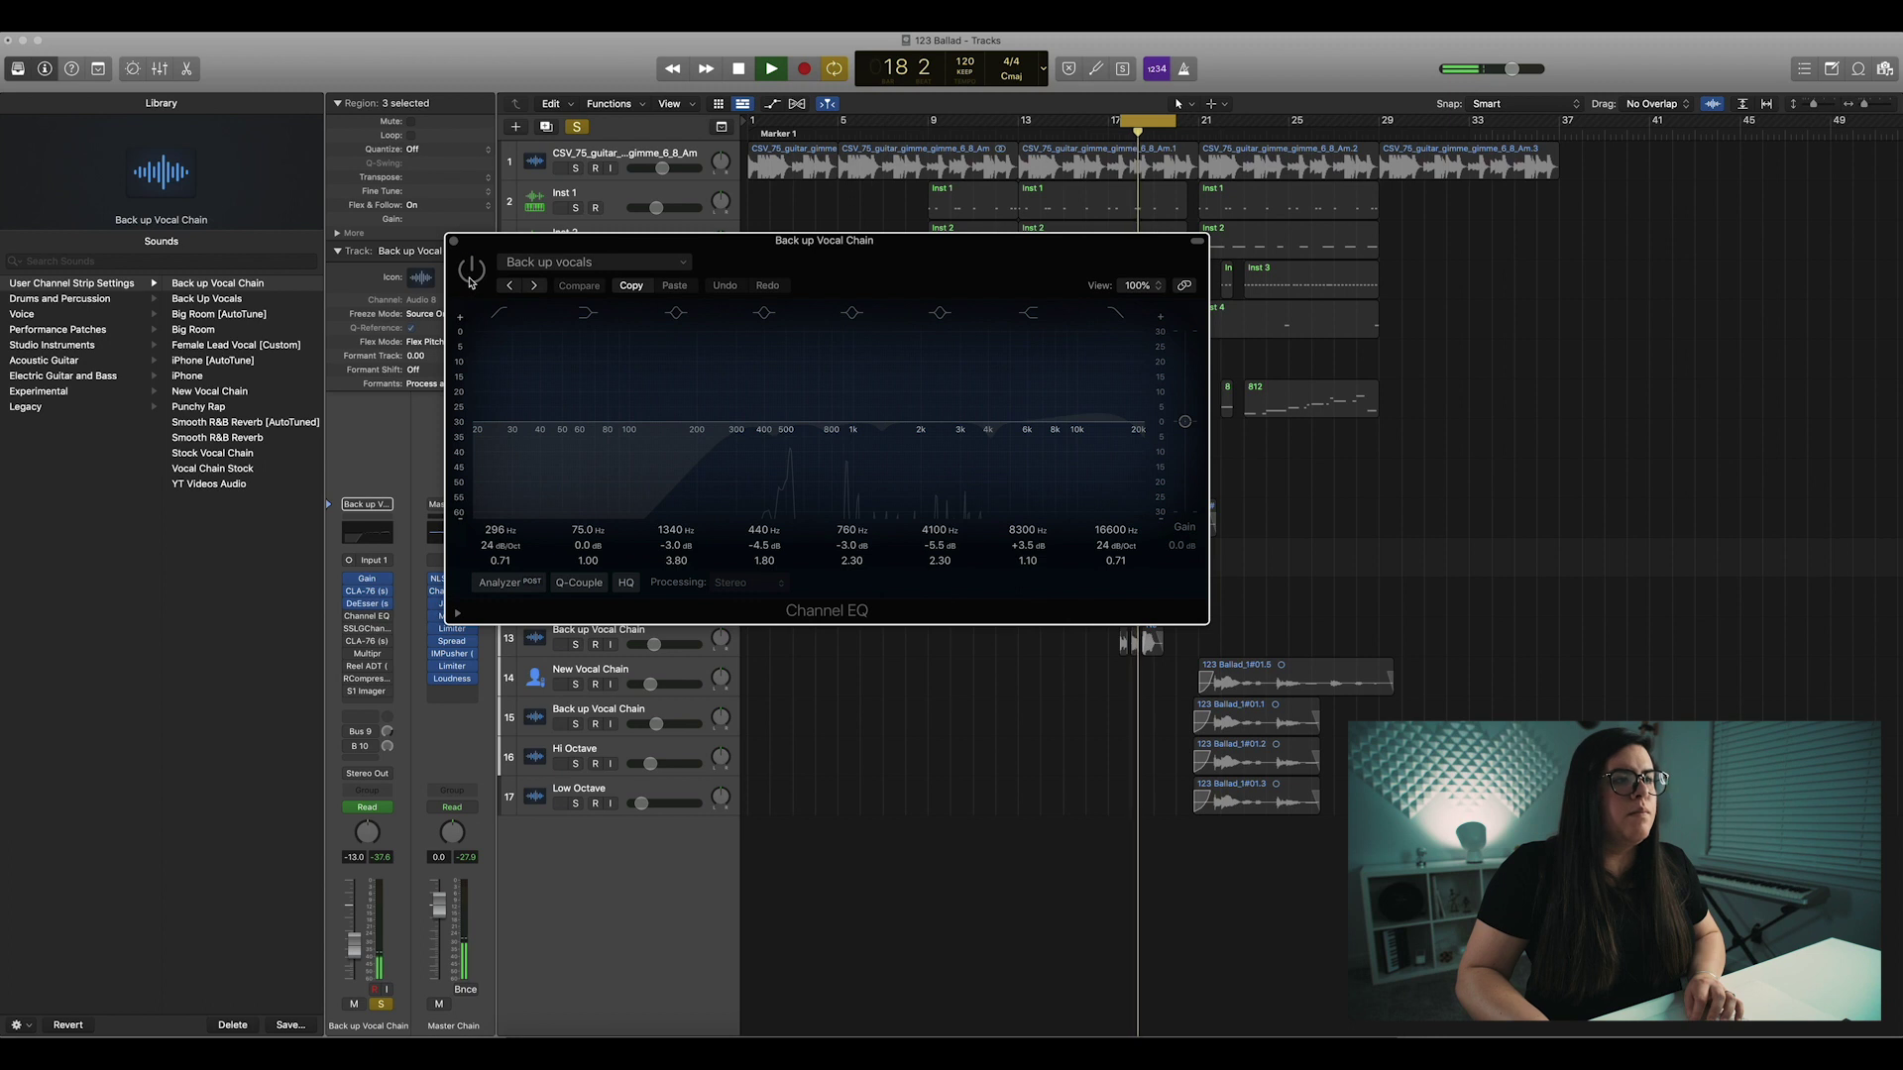
{"action": "left_click", "coordinate": [471, 281]}
{"action": "key", "text": "space"}
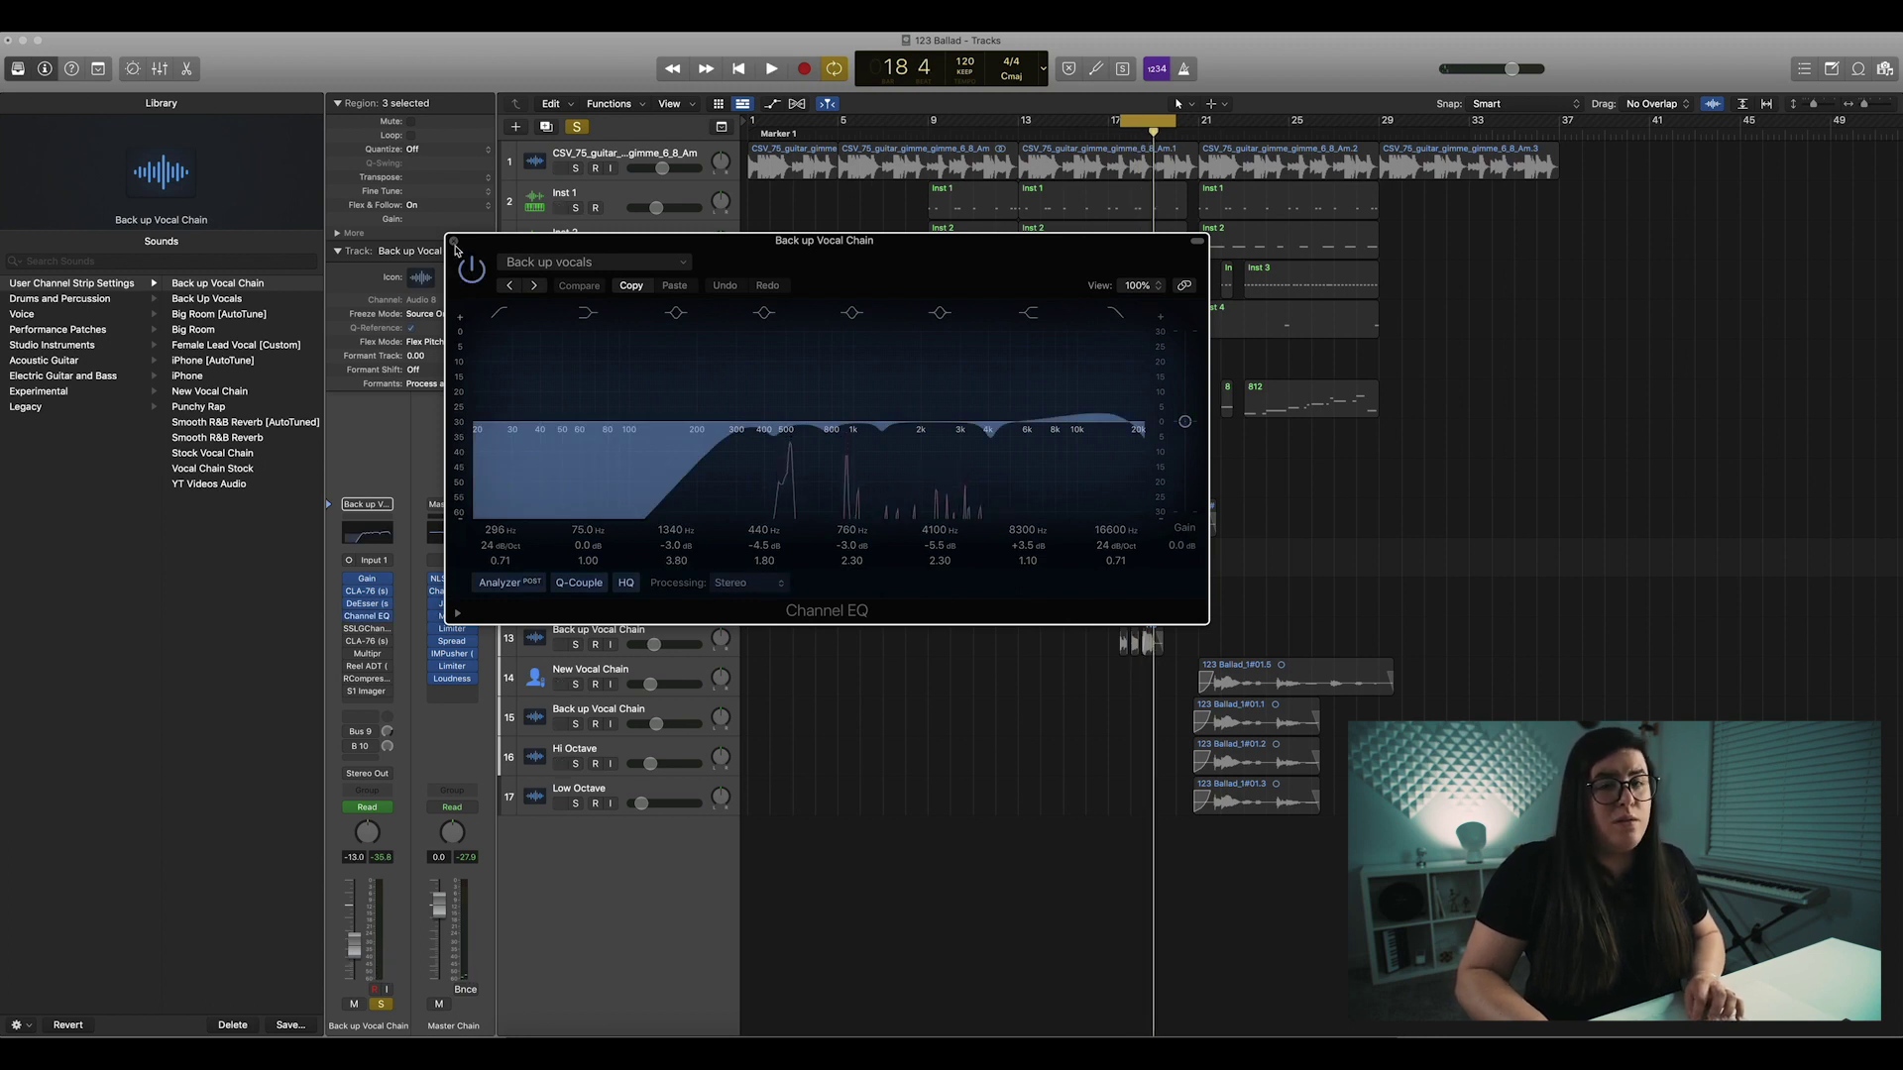
{"action": "left_click", "coordinate": [454, 242]}
- Turn on the SSLGChannel plug-in, review its filter and EQ band knobs, and audition the backup vocal through it
{"action": "left_click", "coordinate": [367, 628]}
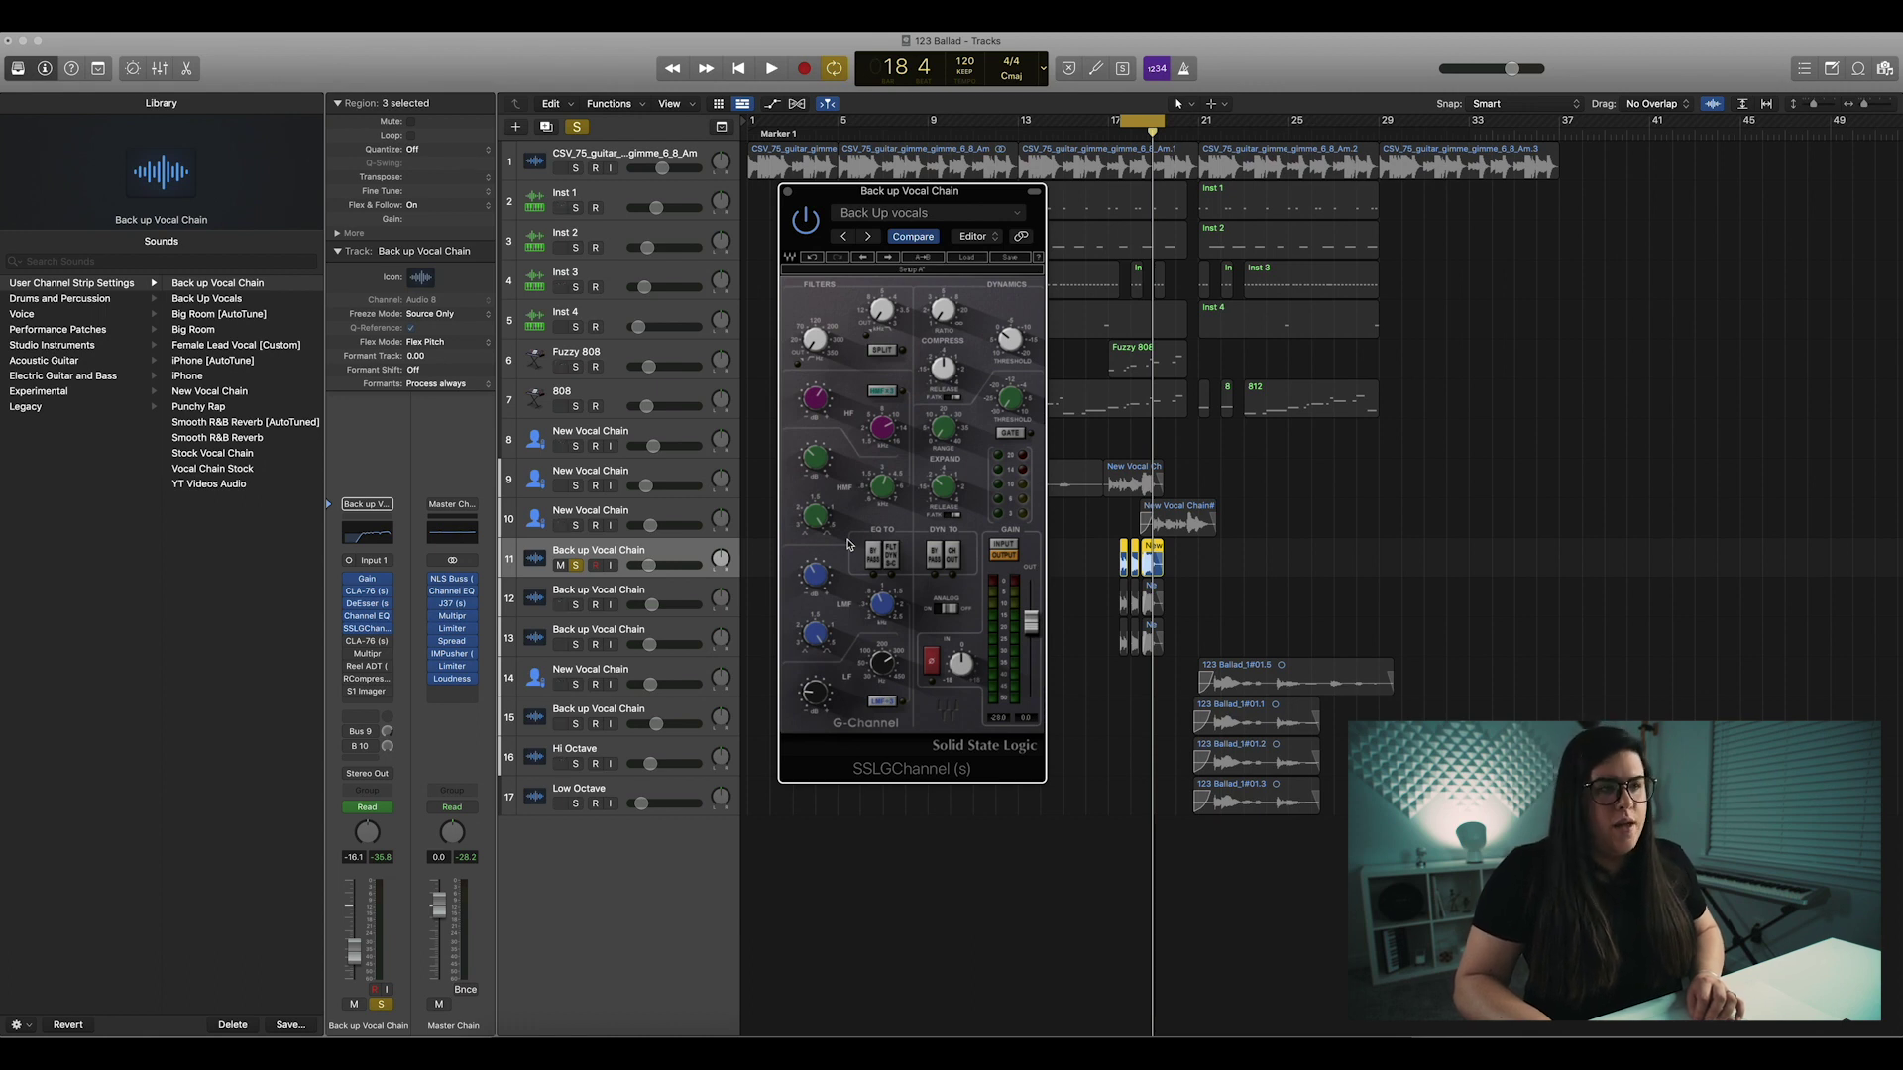
{"action": "mouse_move", "coordinate": [882, 666]}
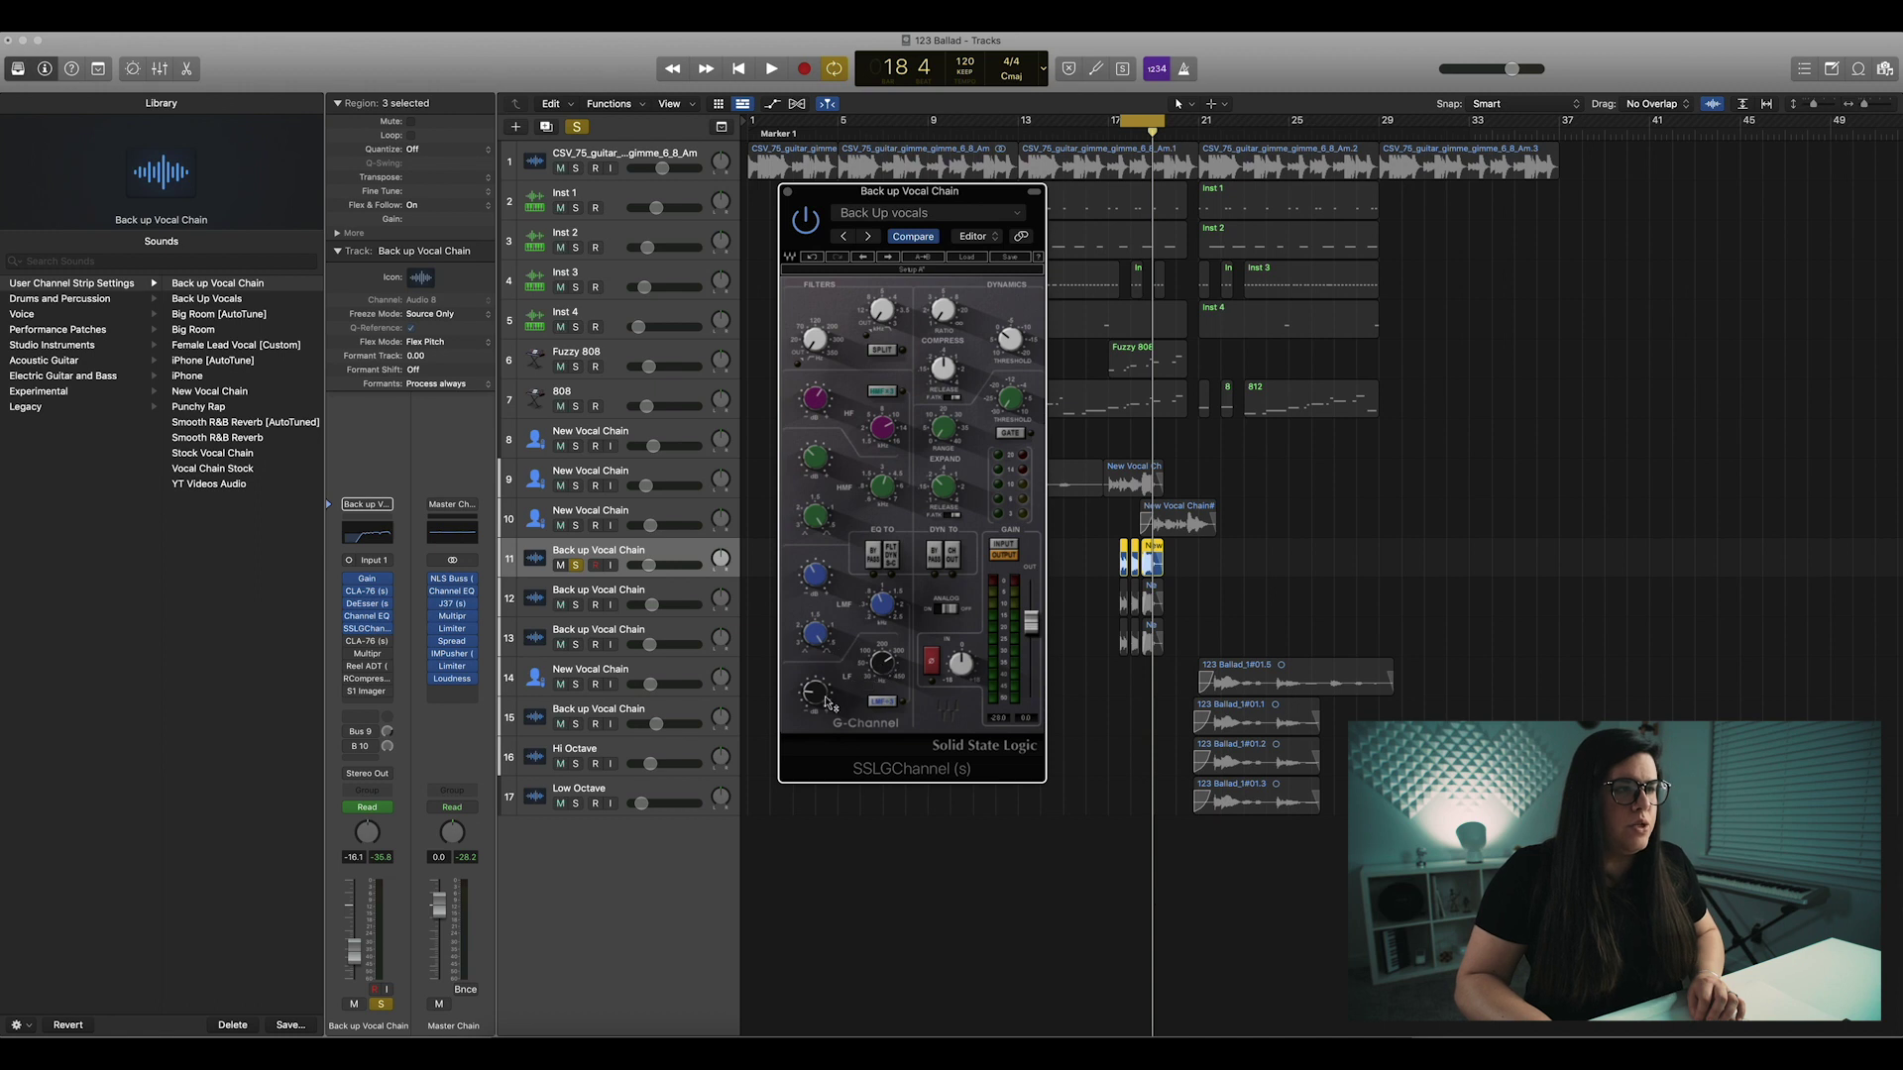
{"action": "mouse_move", "coordinate": [821, 701]}
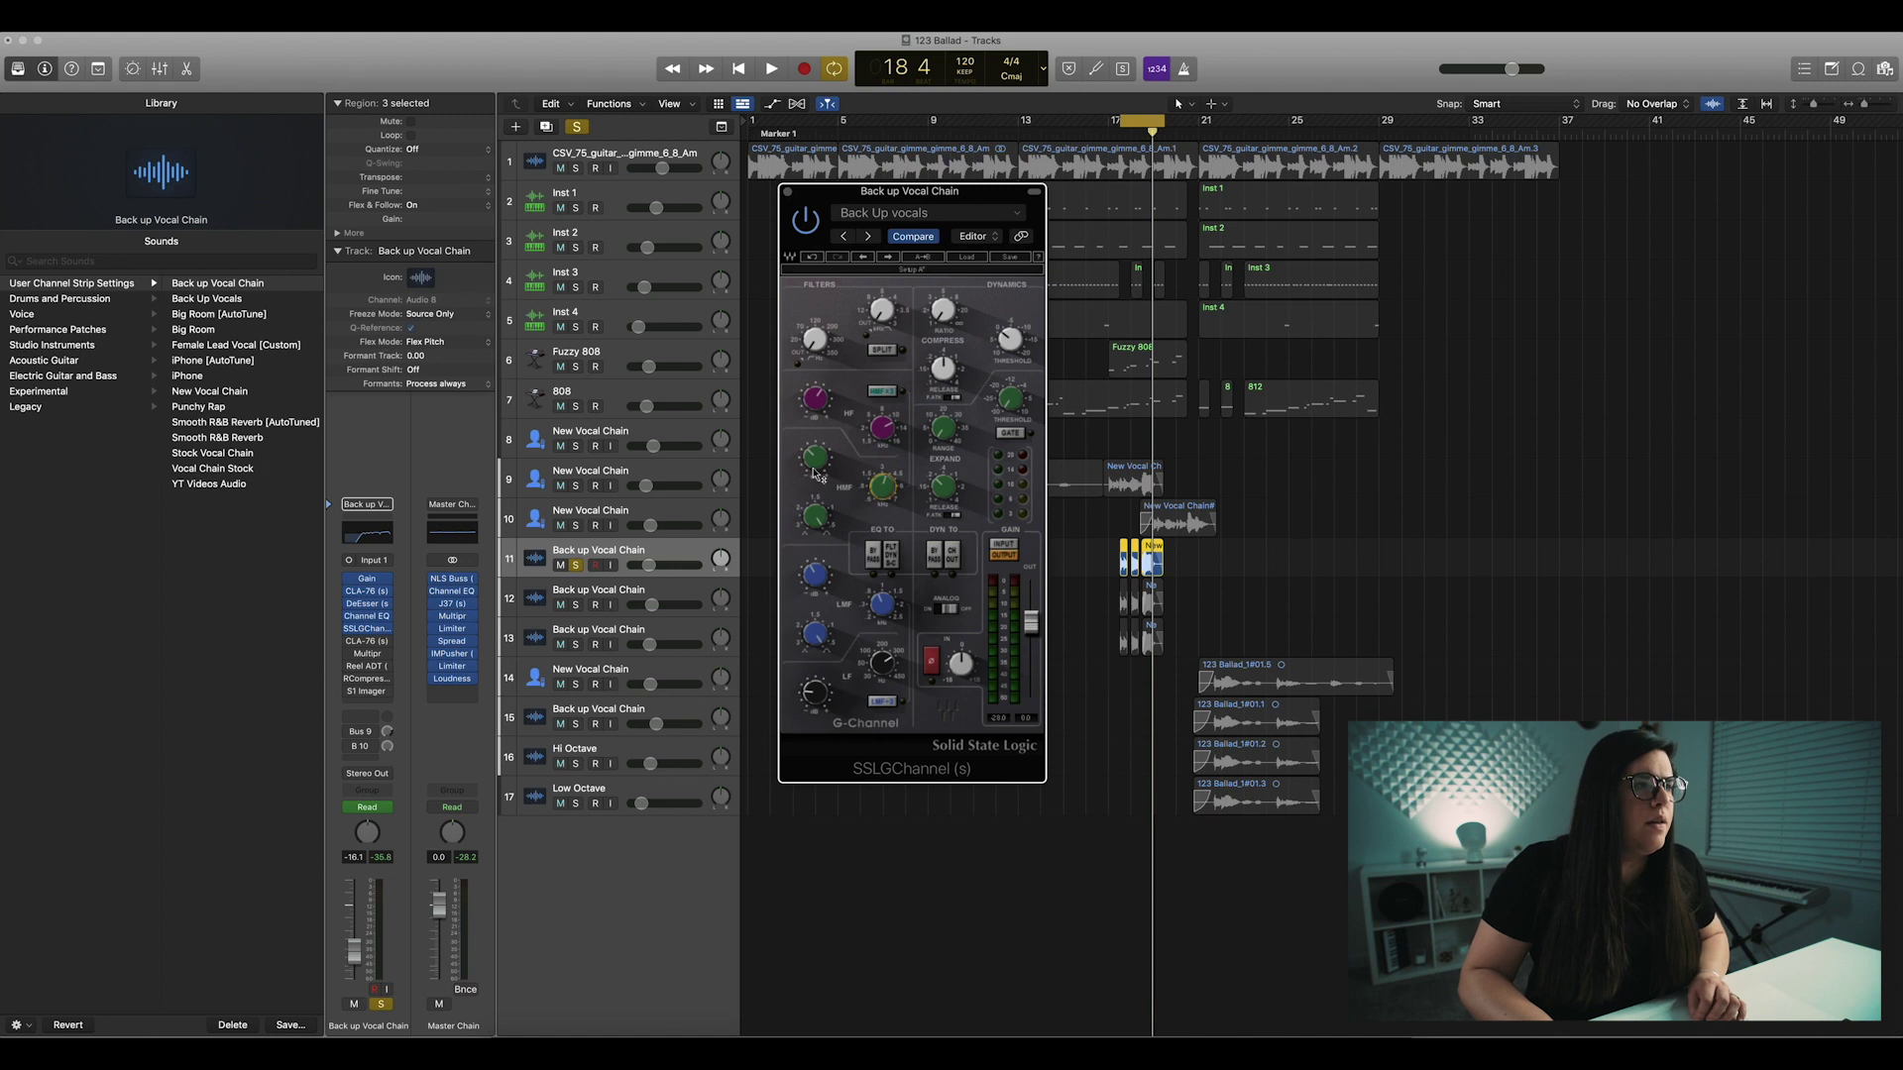
{"action": "mouse_move", "coordinate": [816, 466]}
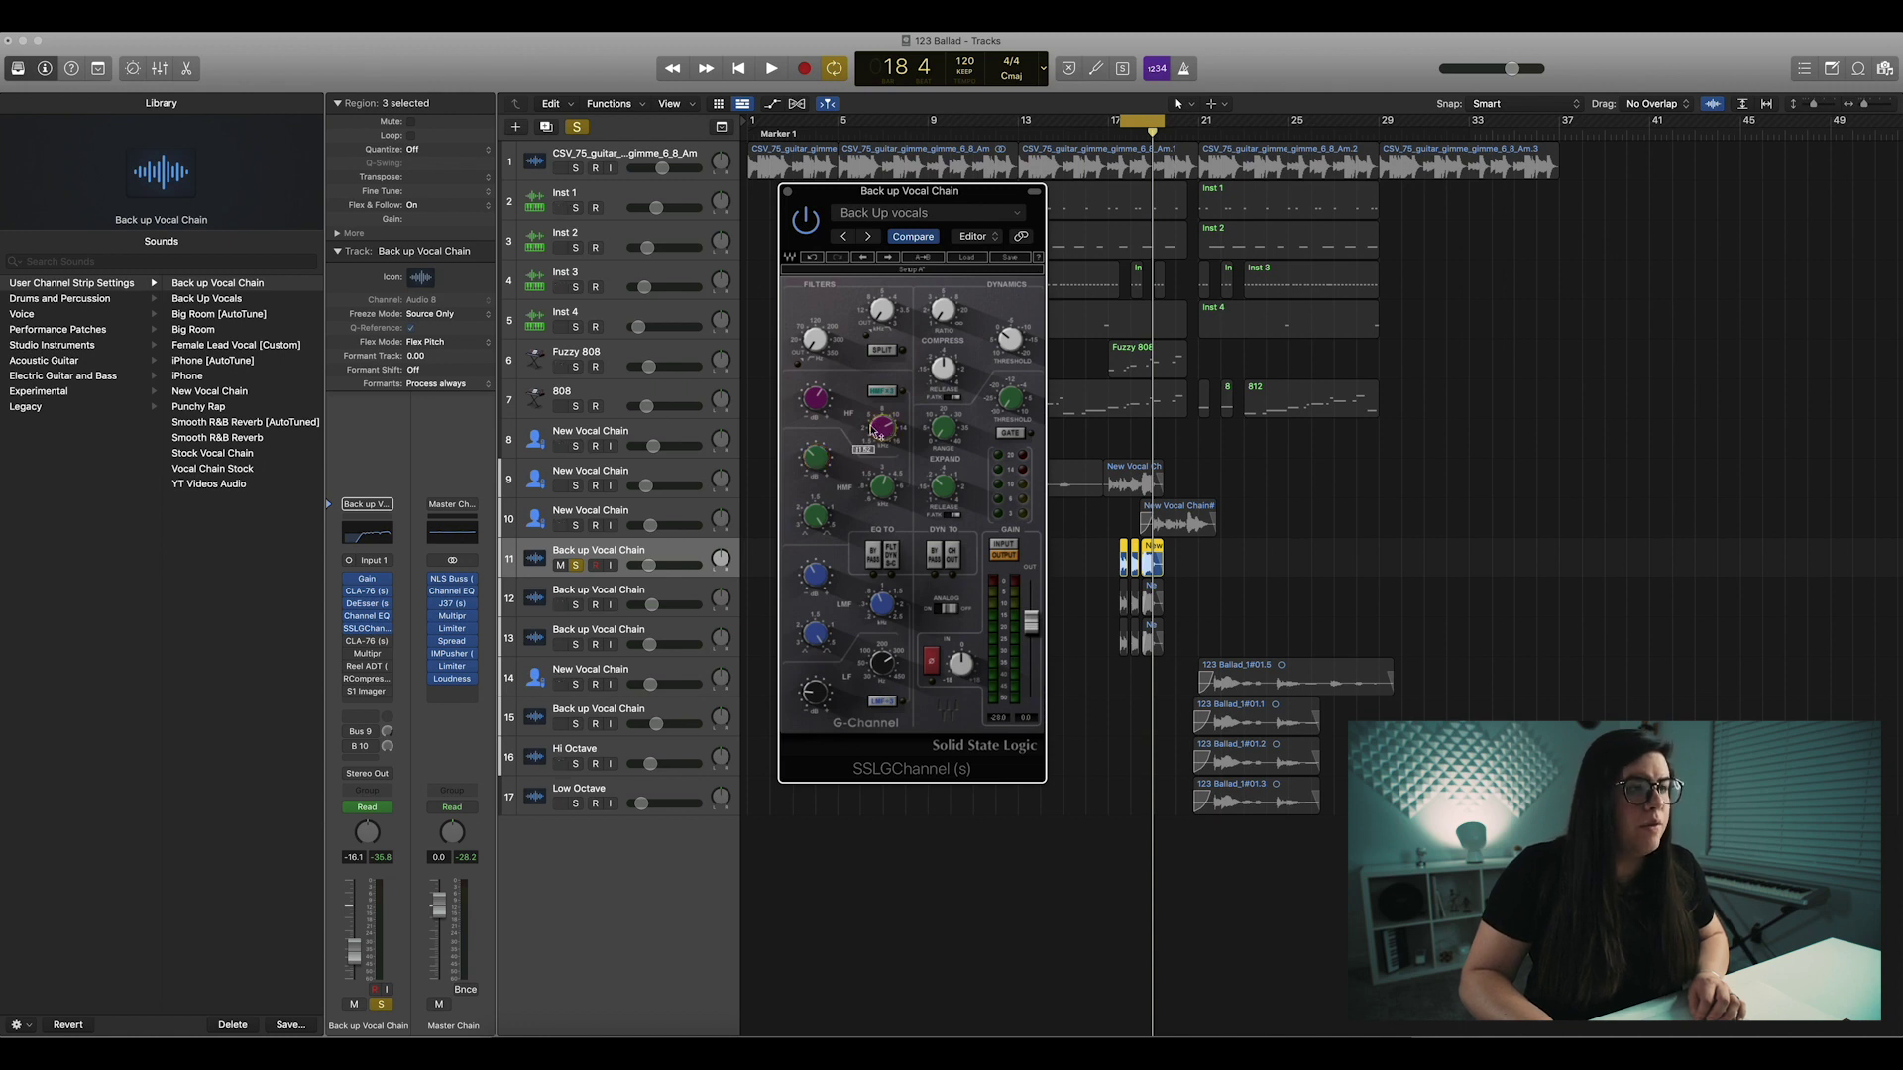
{"action": "left_click", "coordinate": [814, 399]}
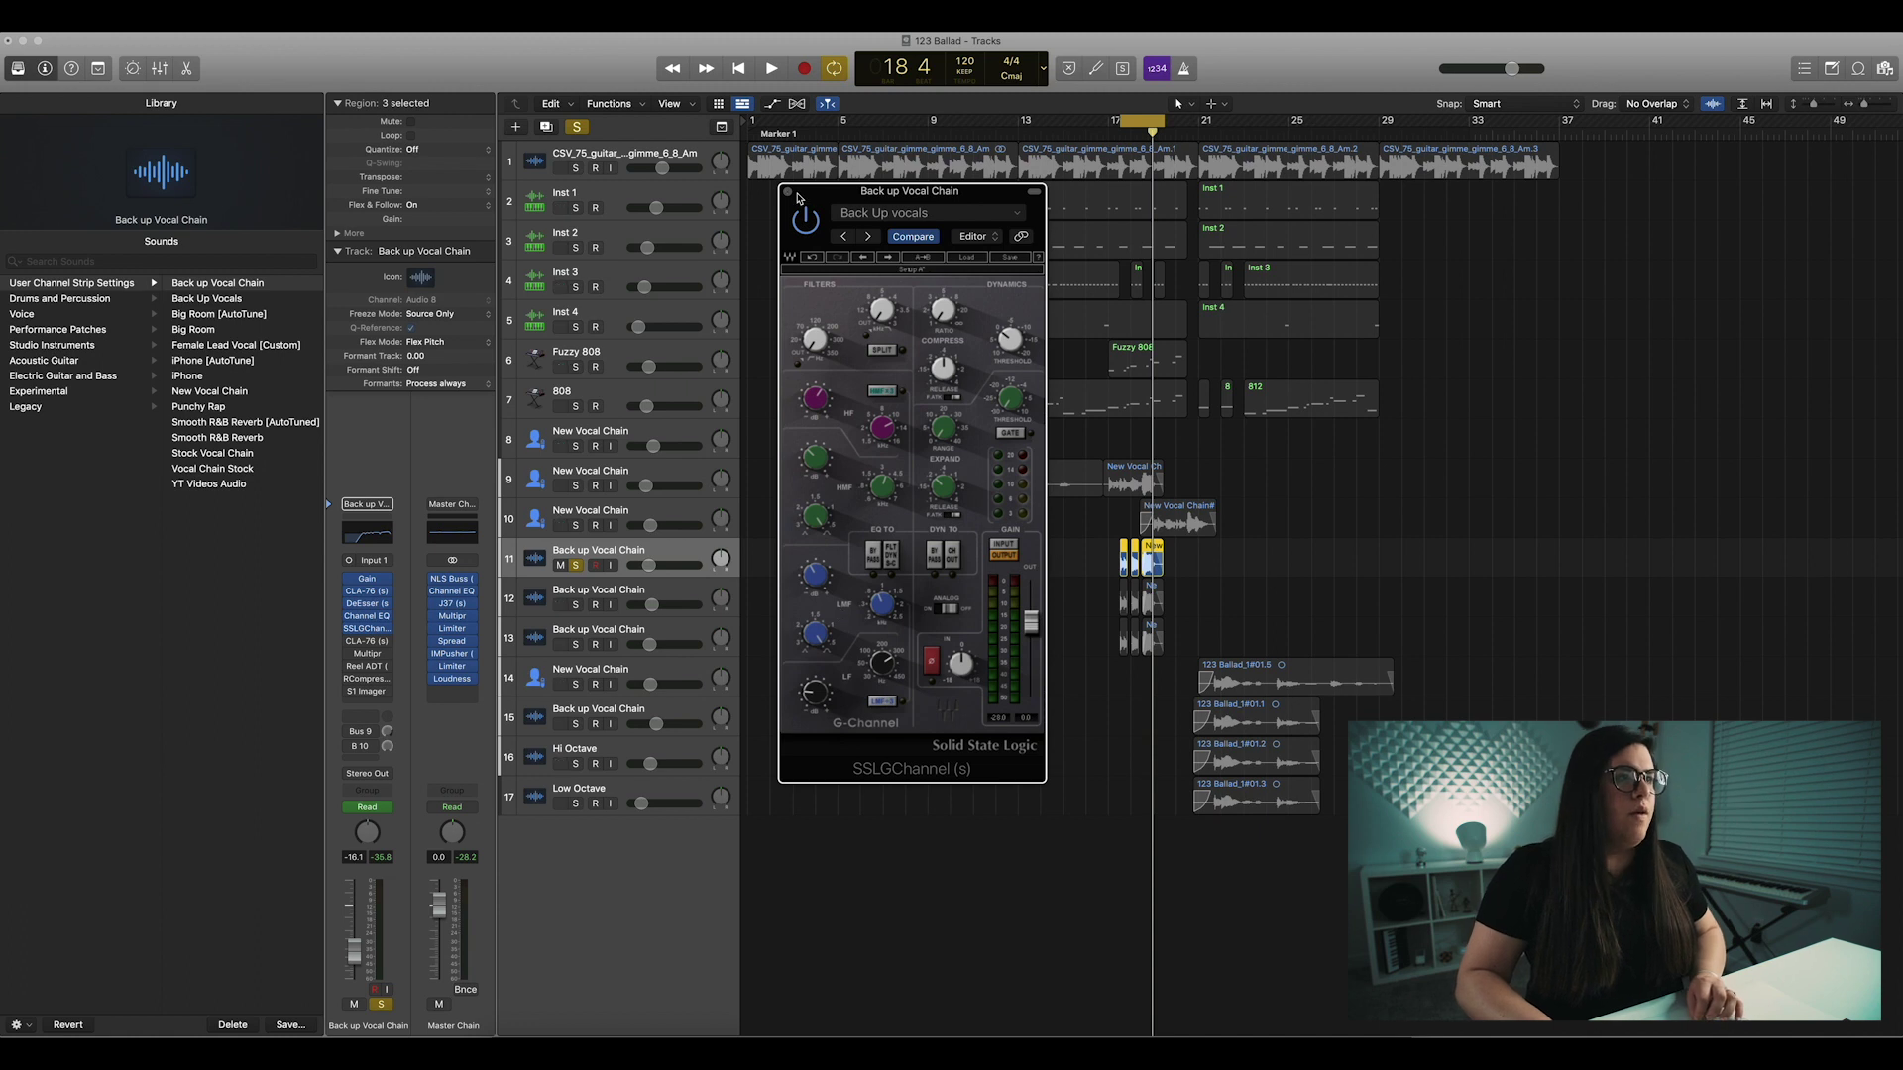
{"action": "key", "text": "space"}
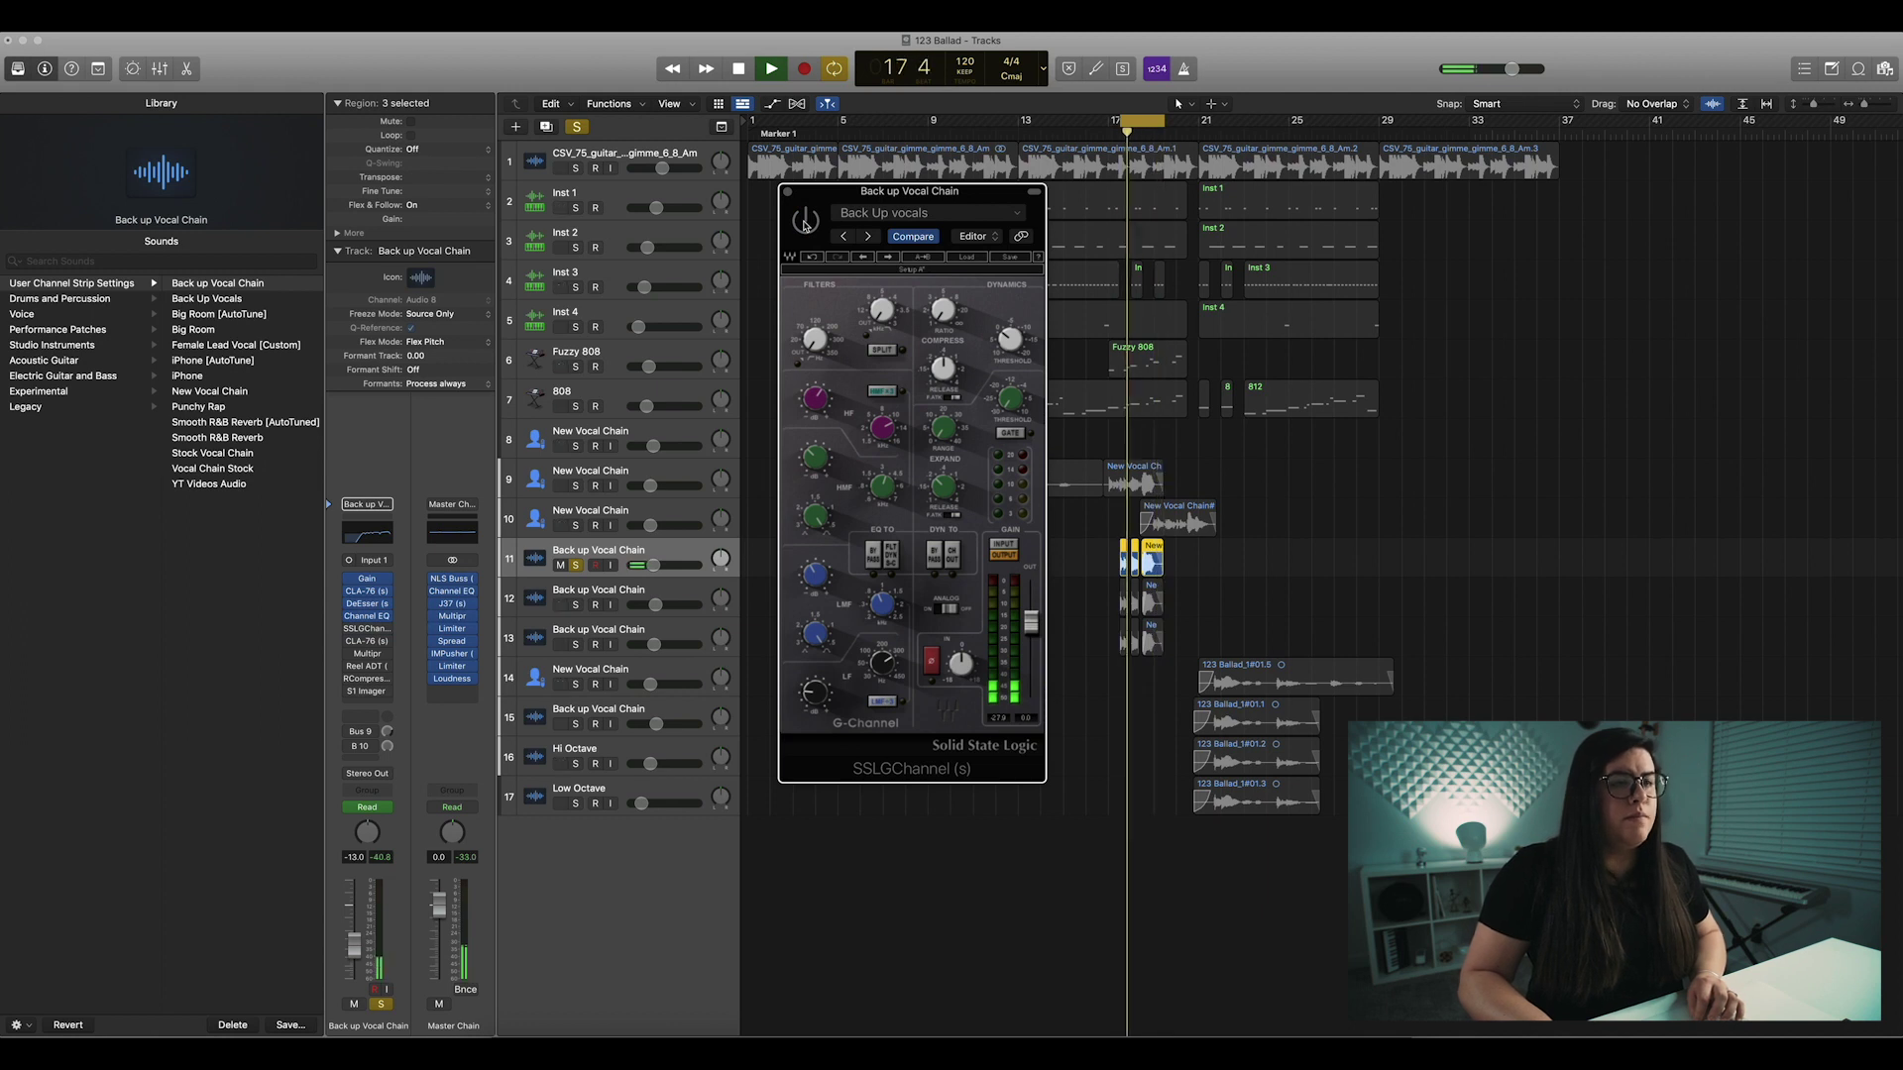
{"action": "key", "text": "space"}
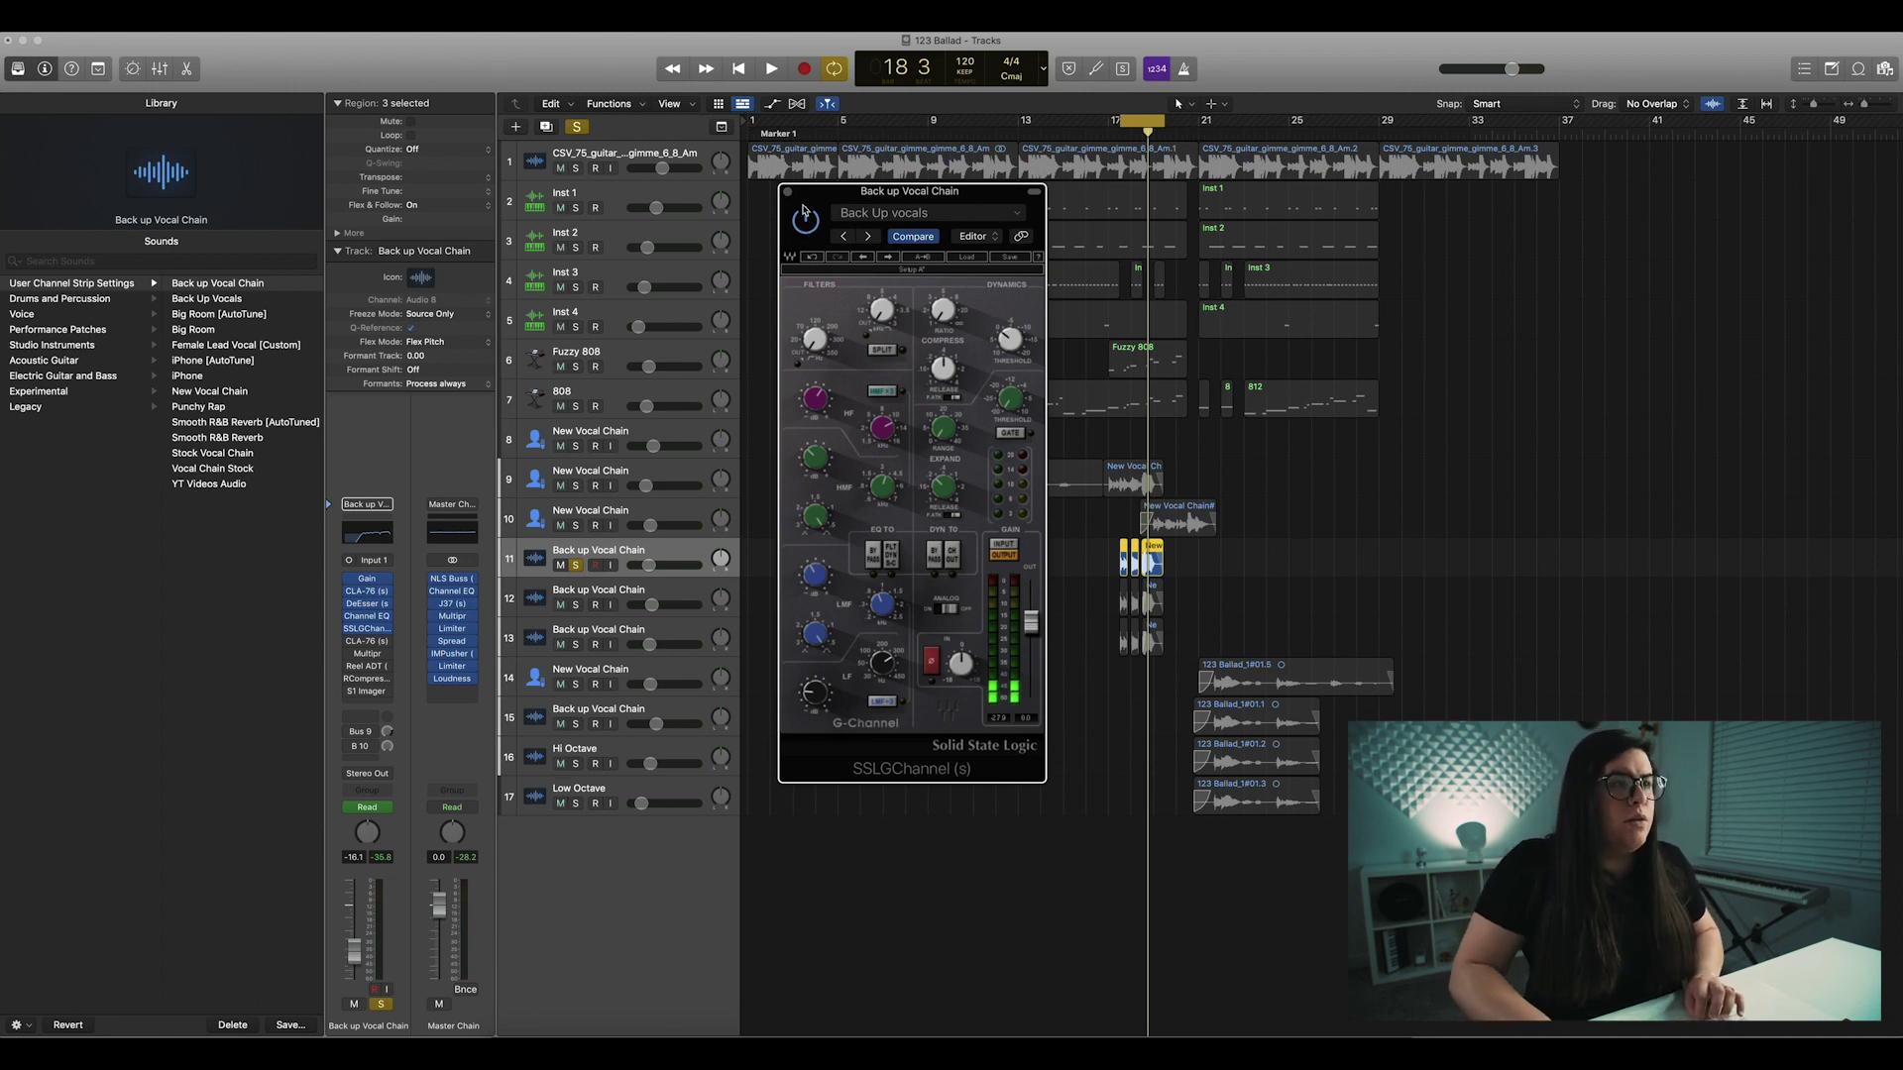
{"action": "left_click", "coordinate": [787, 191]}
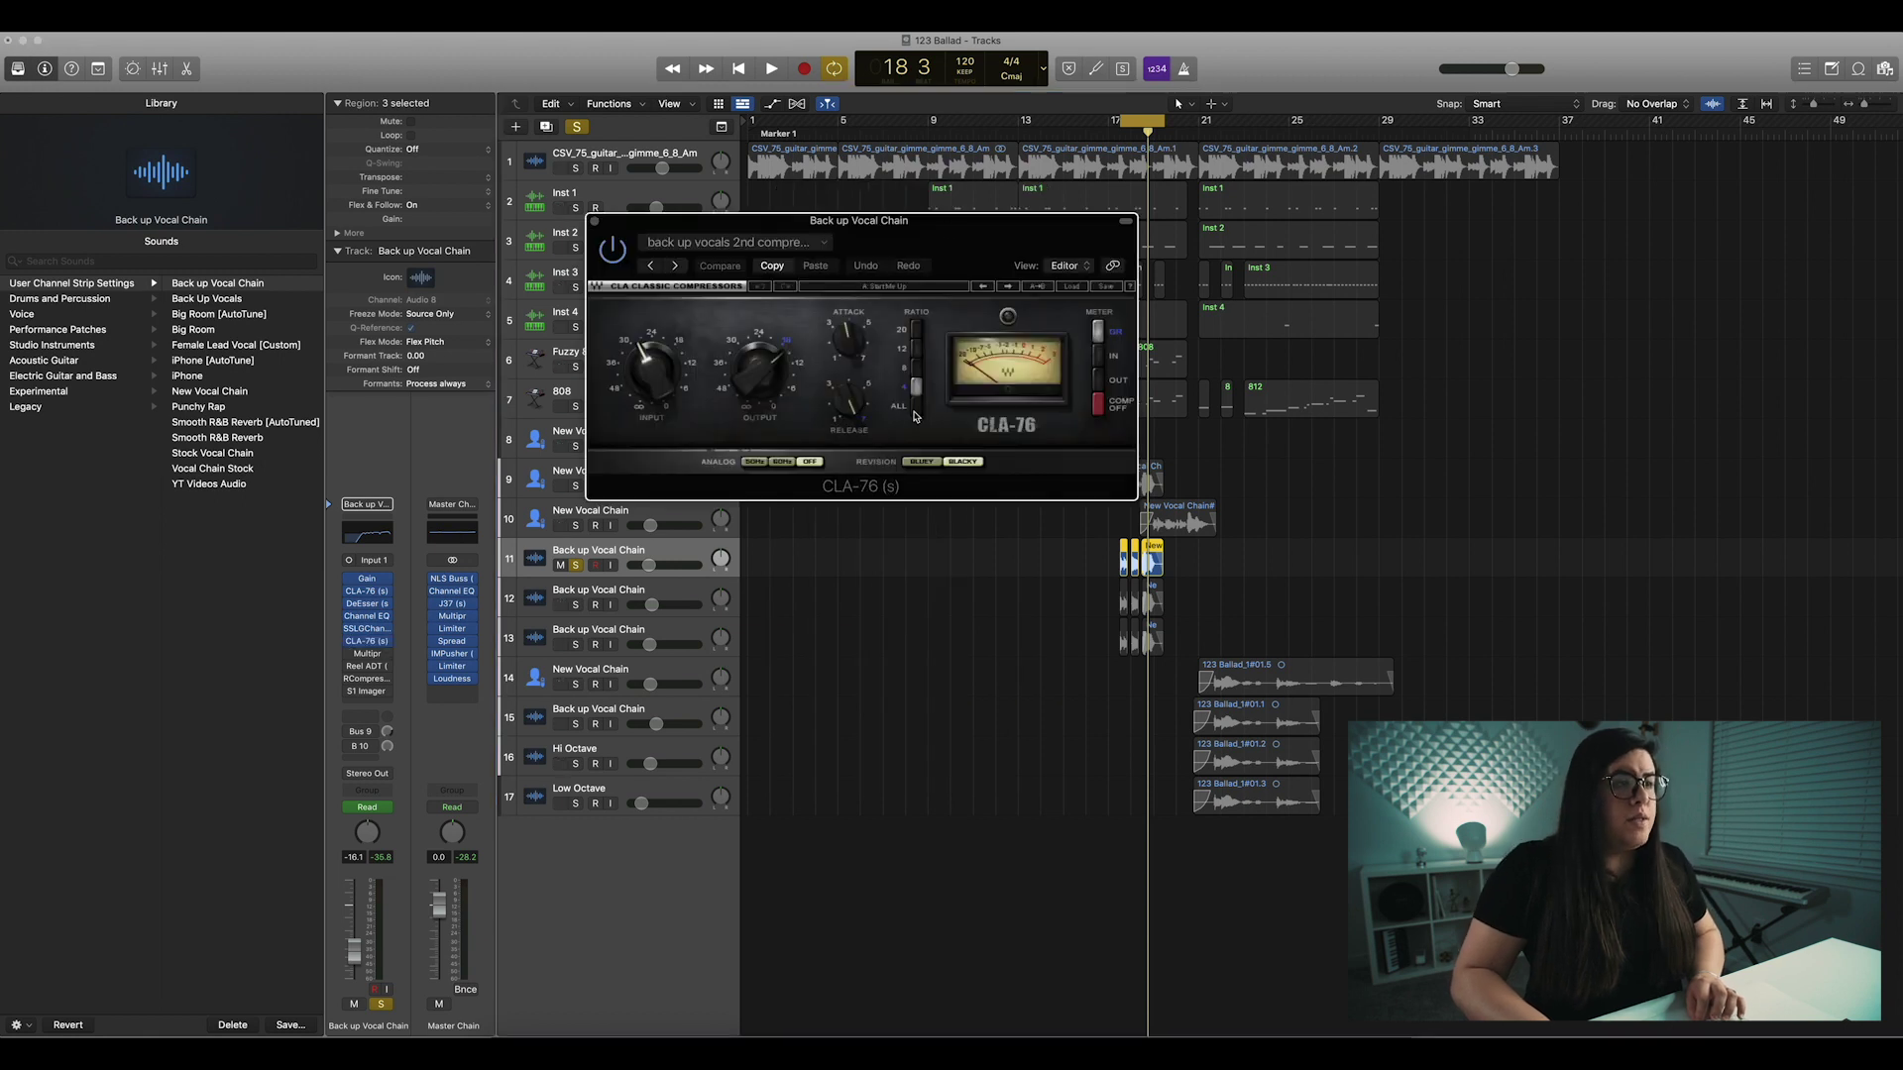
- Set the second CLA-76 compressor's ratio to ALL and audition the backup vocal with the compressor active
{"action": "left_click", "coordinate": [913, 417]}
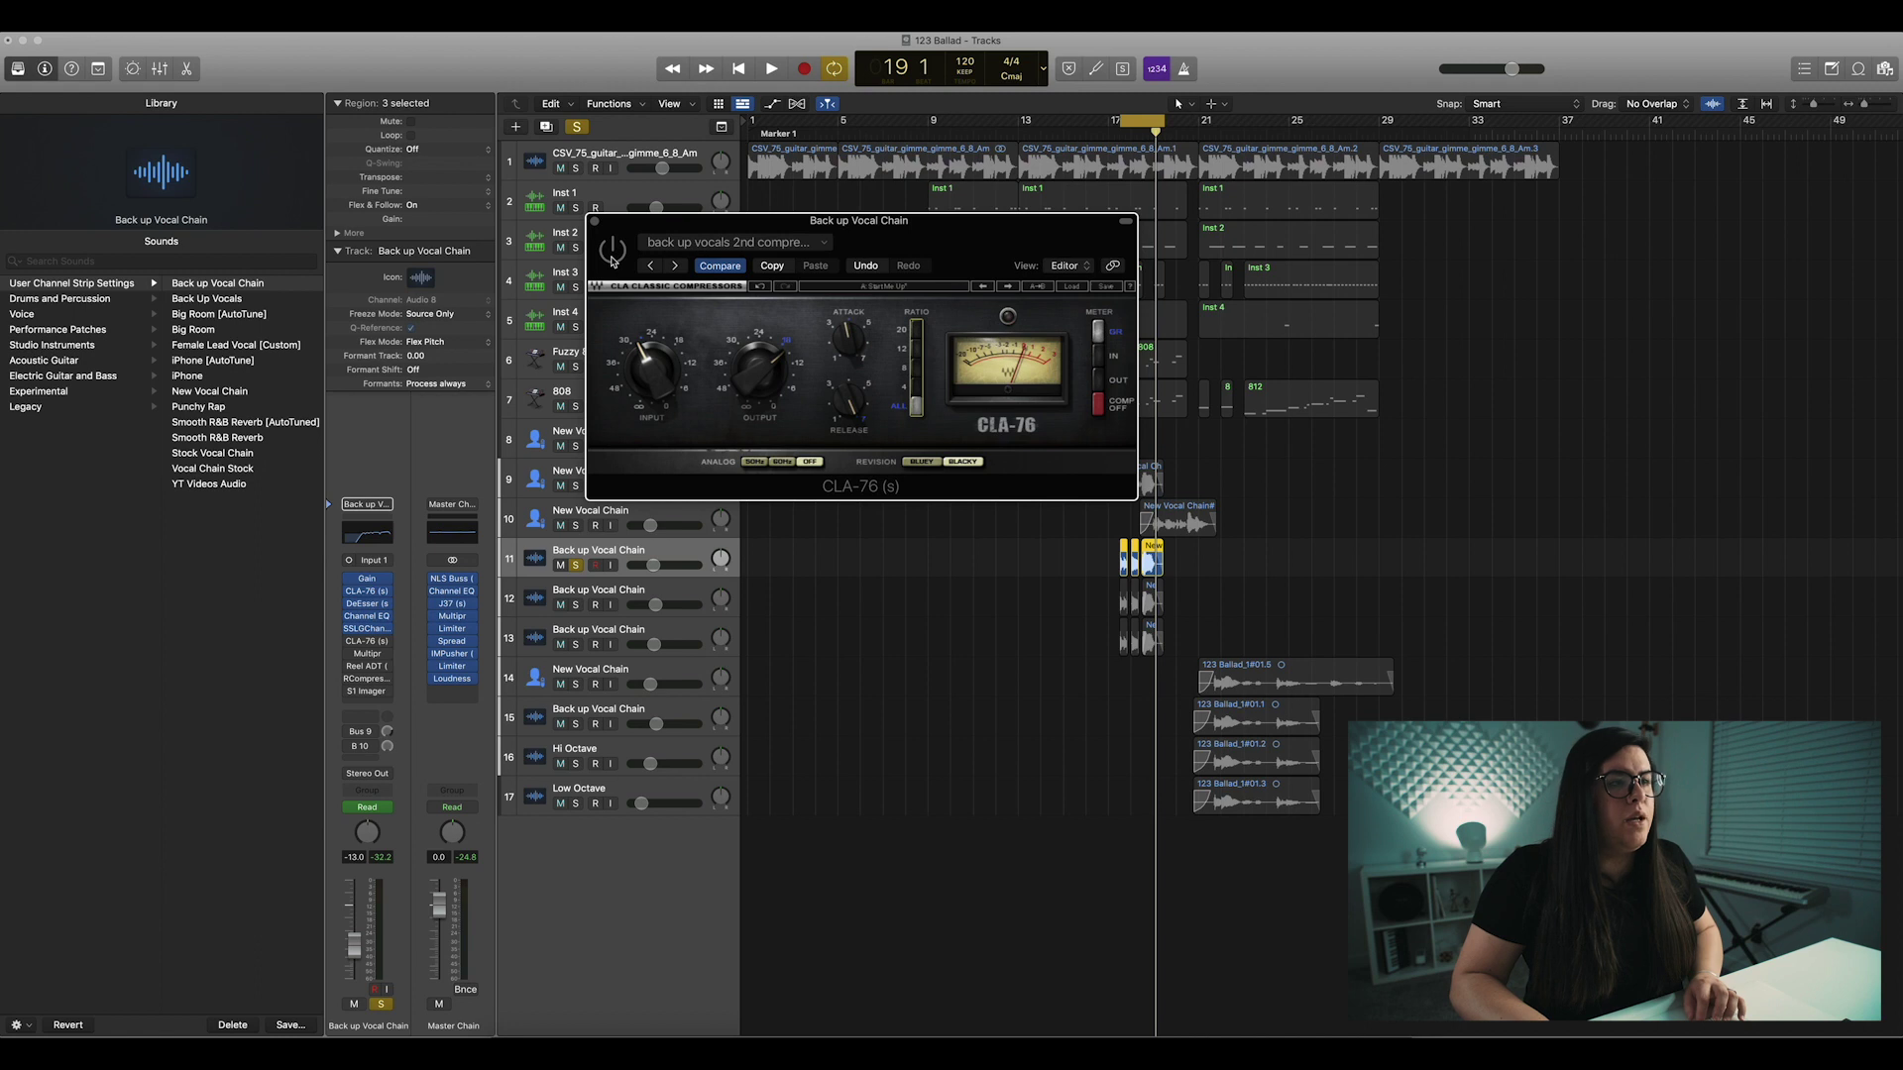
{"action": "key", "text": "space"}
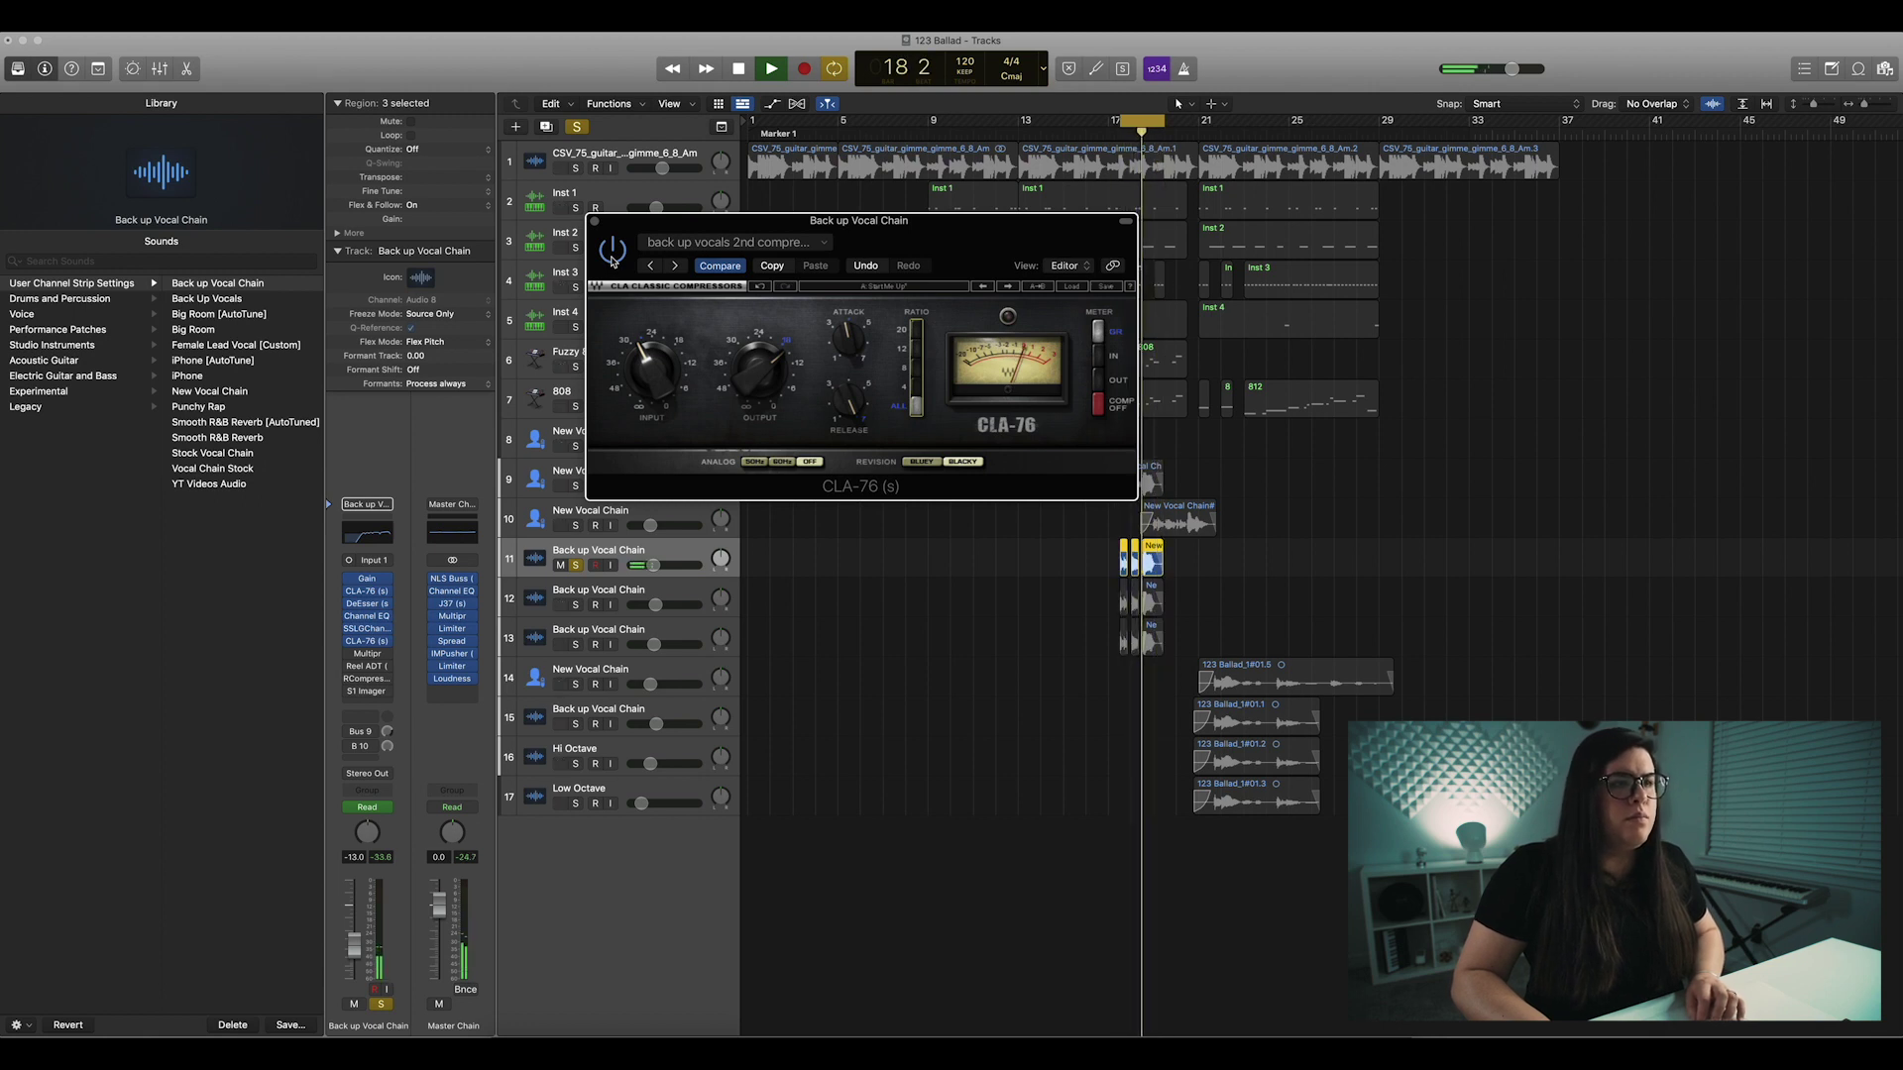
{"action": "key", "text": "space"}
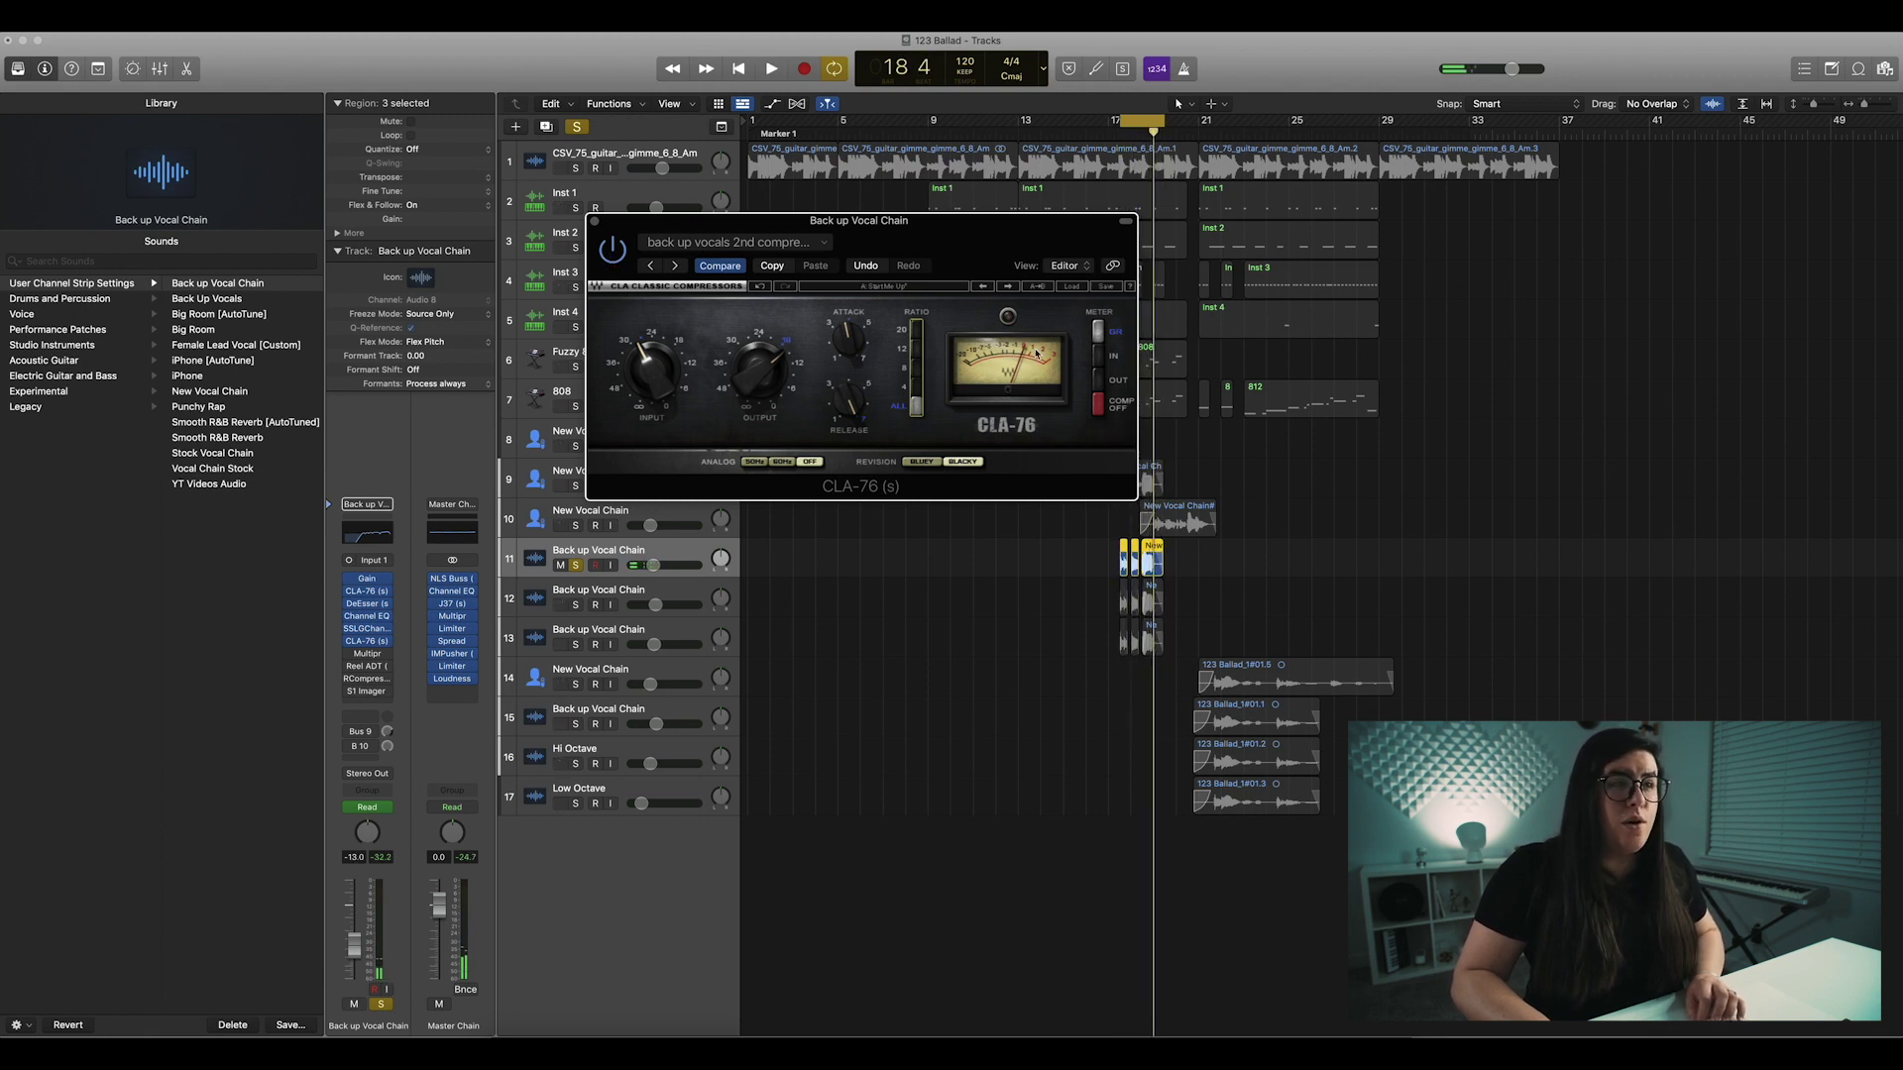
{"action": "left_click", "coordinate": [595, 221]}
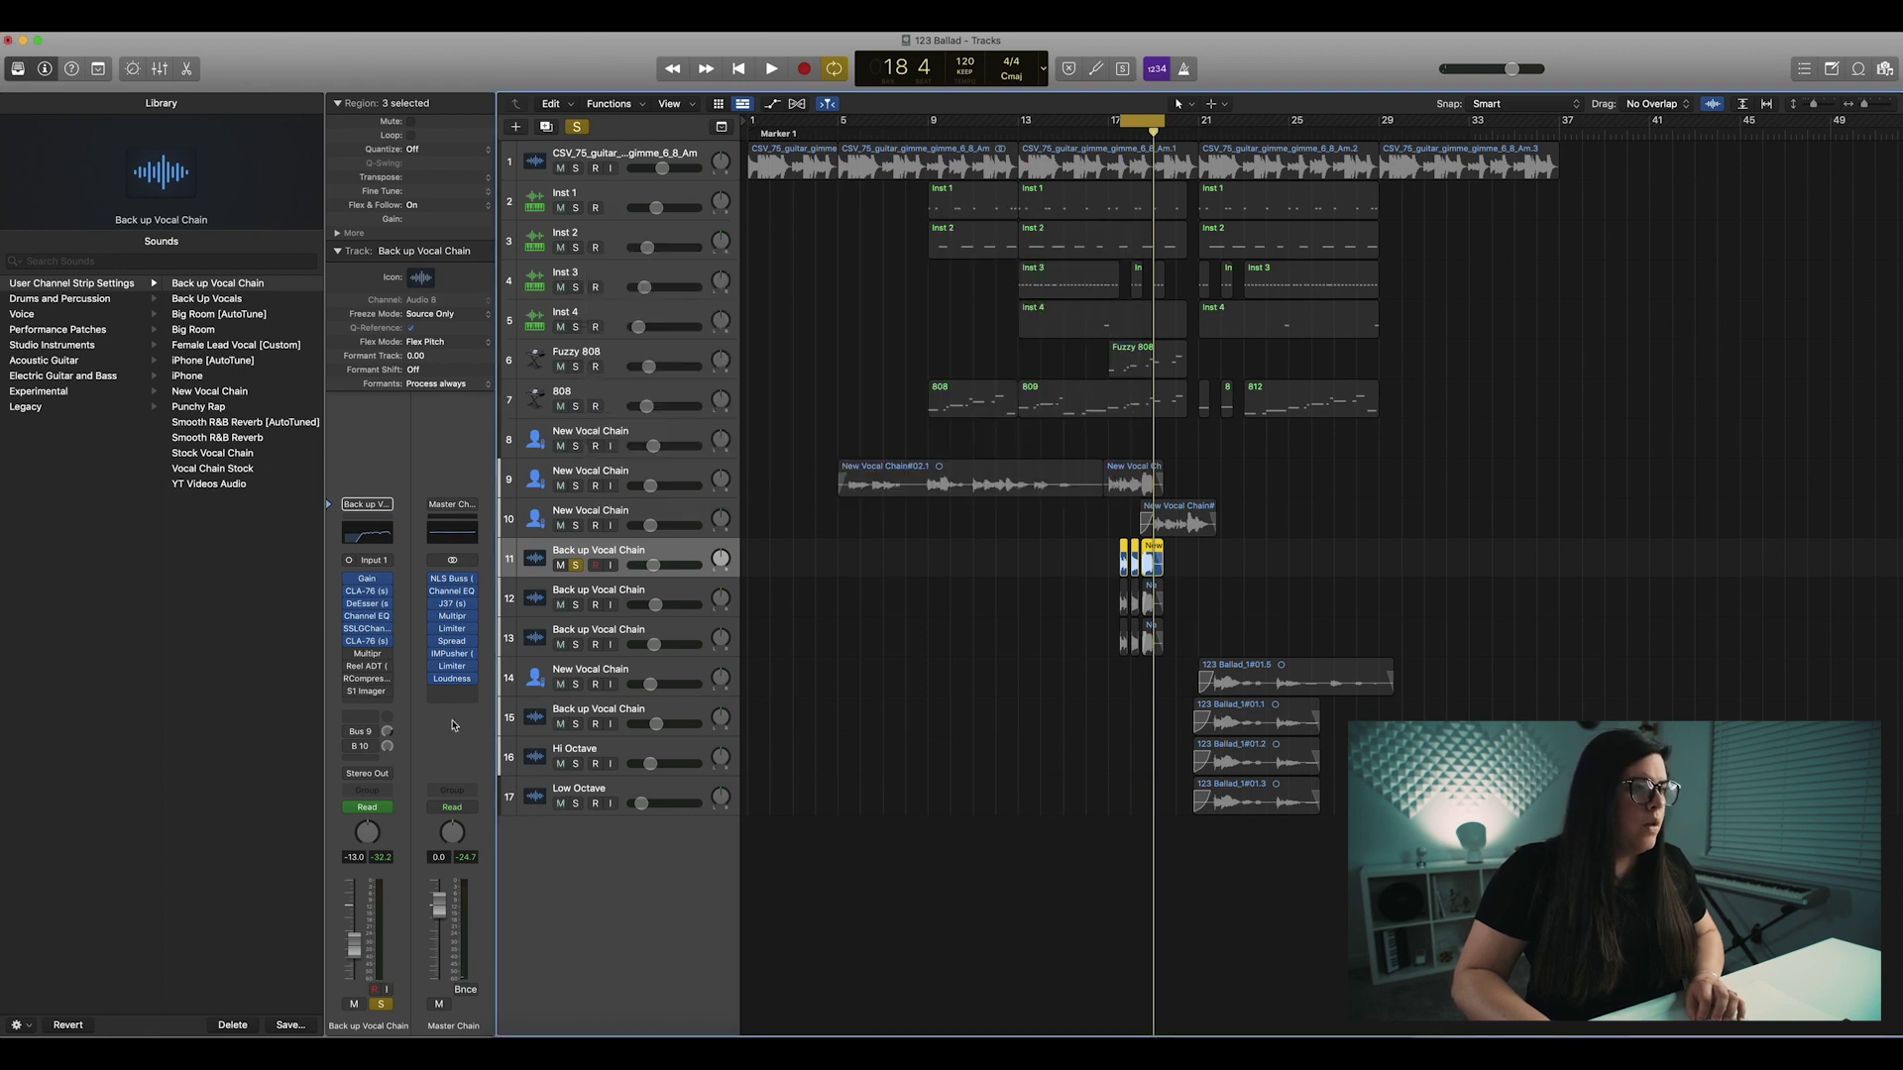
- Turn on the Multipressor with the Vocals Compressor preset and audition the backup vocal through it
{"action": "left_click", "coordinate": [367, 653]}
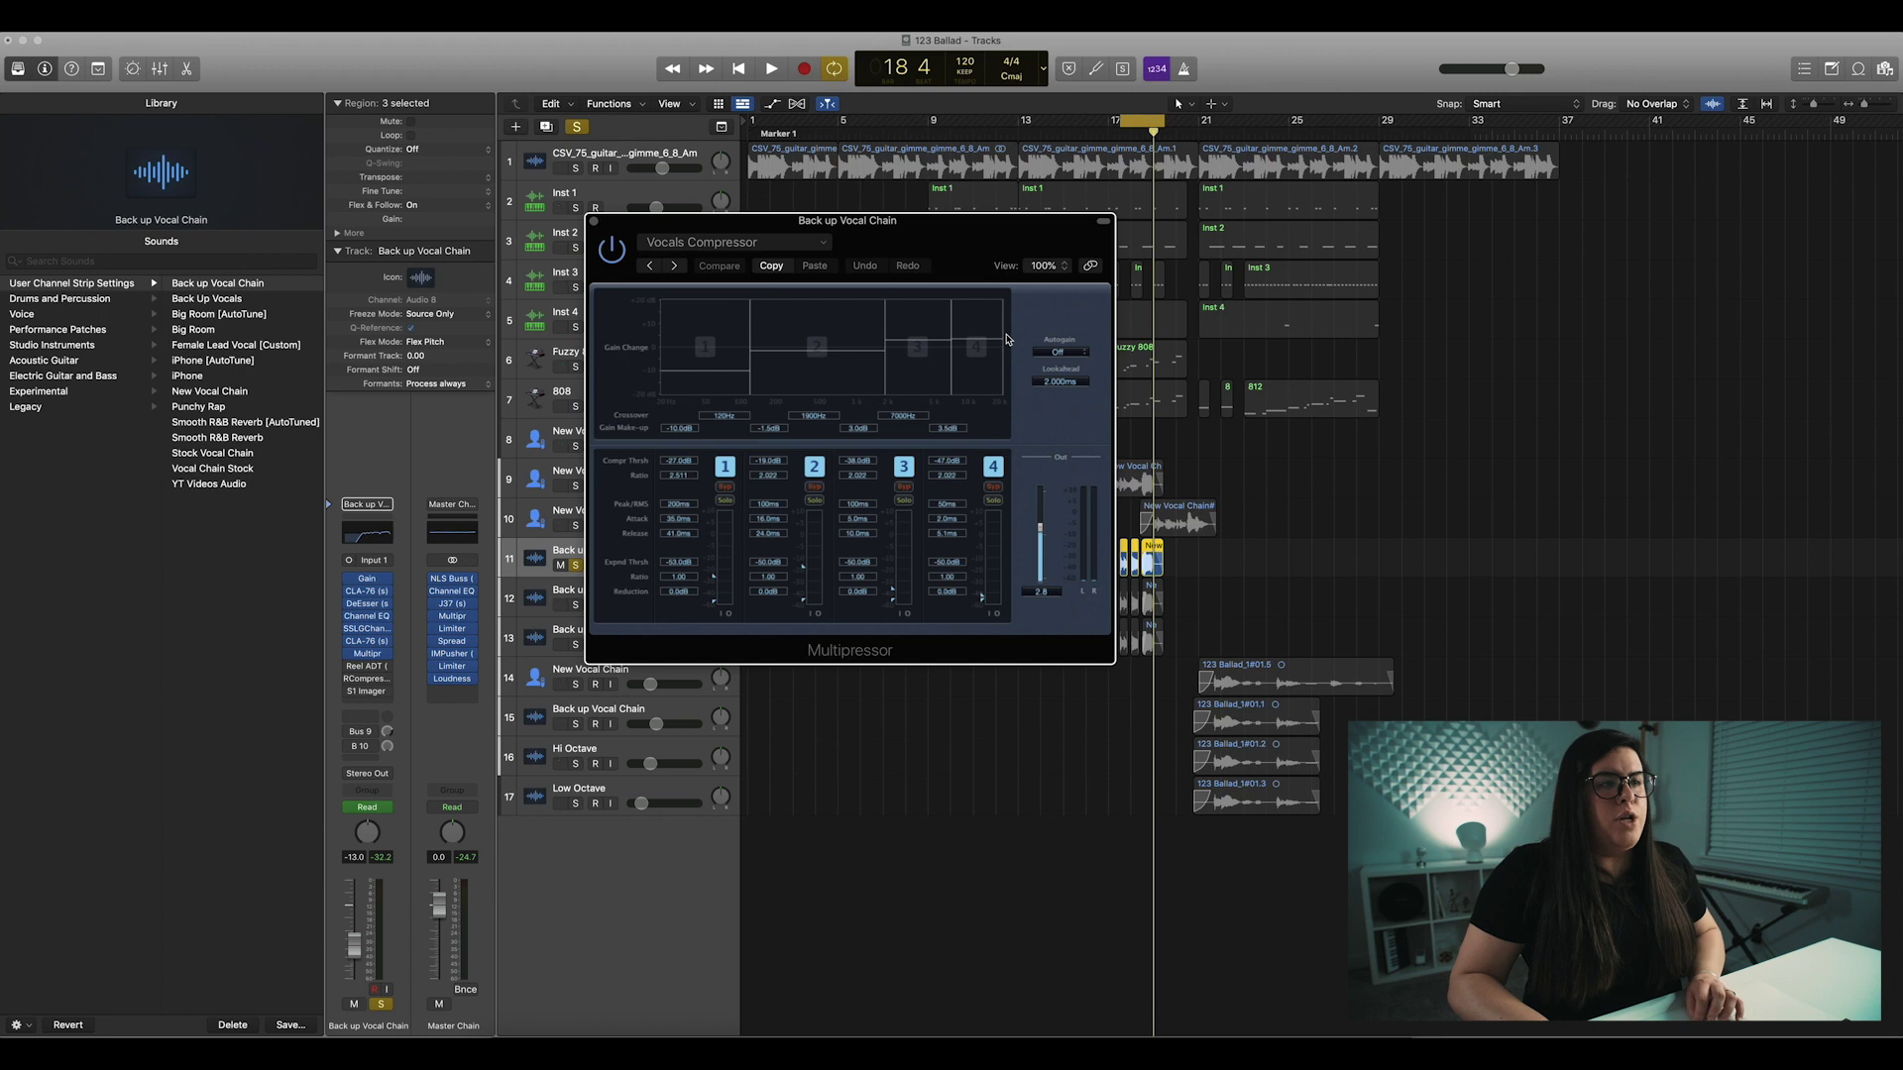
{"action": "key", "text": "space"}
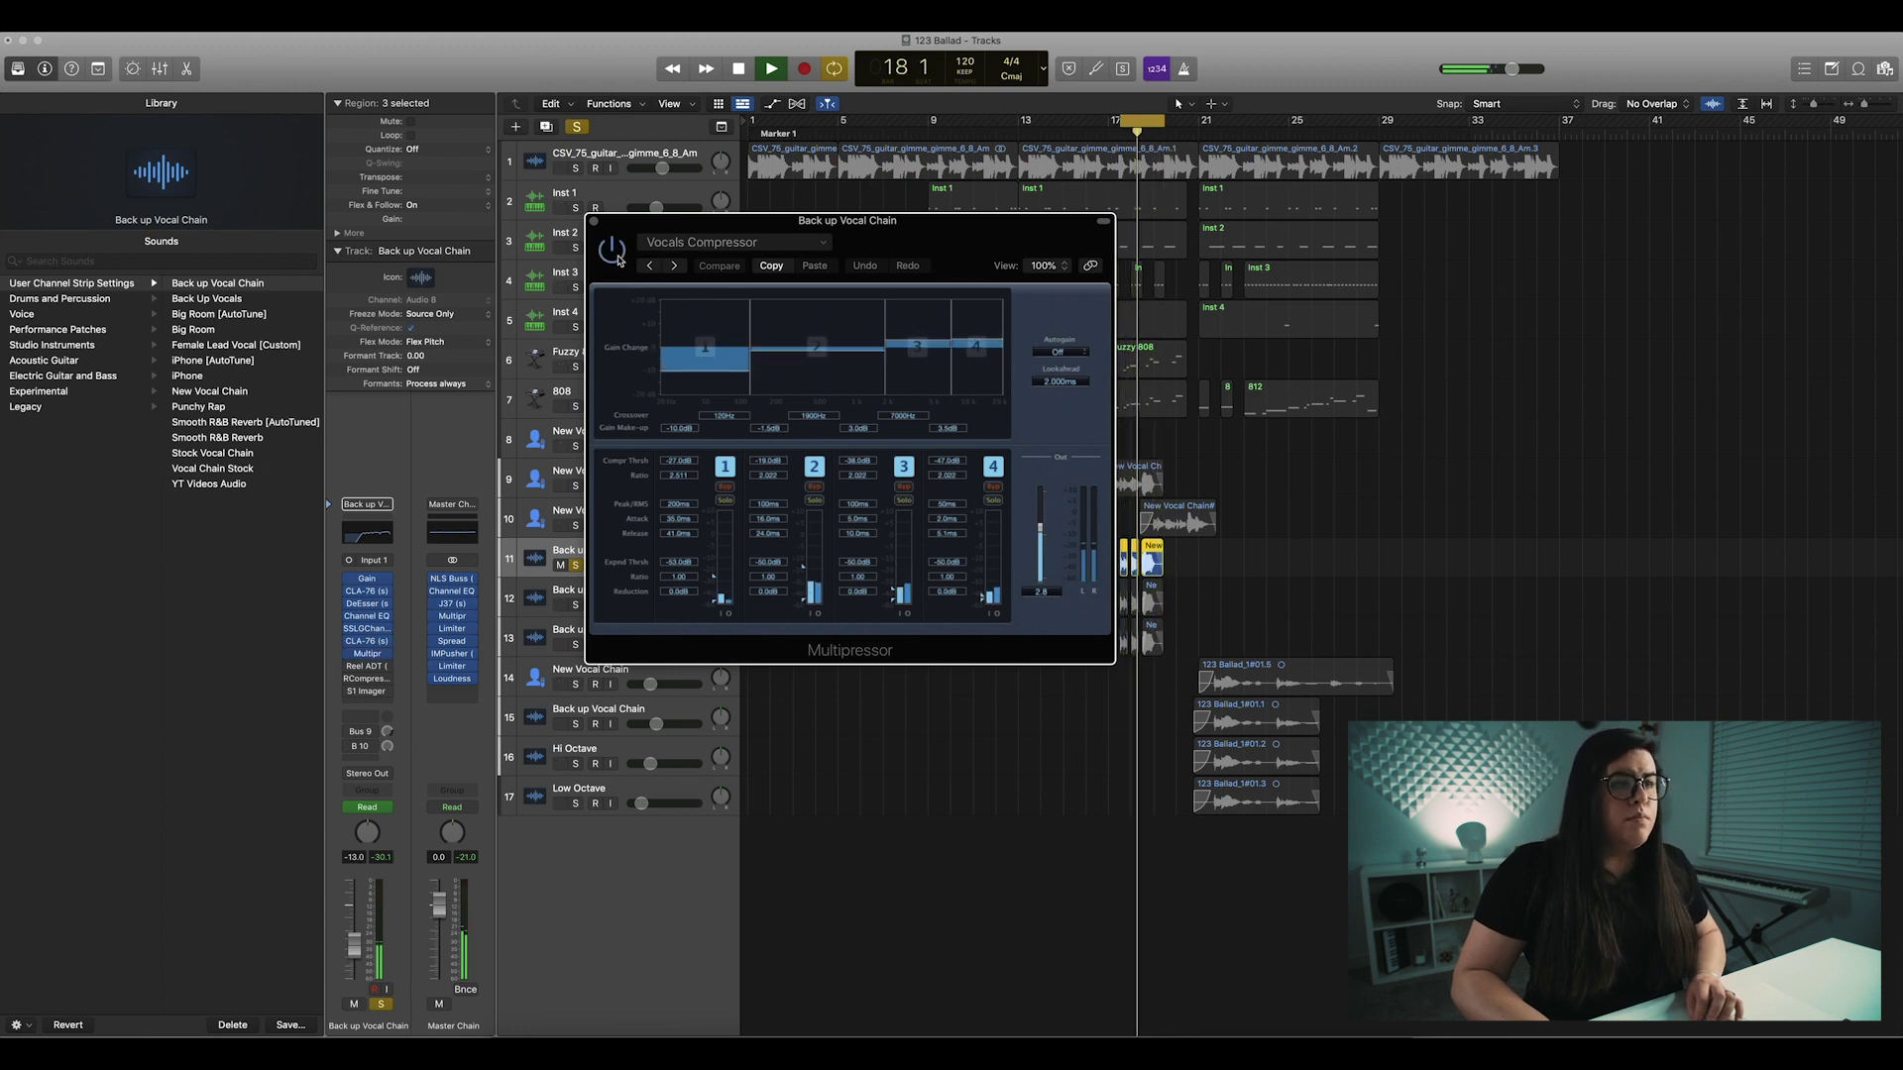
{"action": "key", "text": "space"}
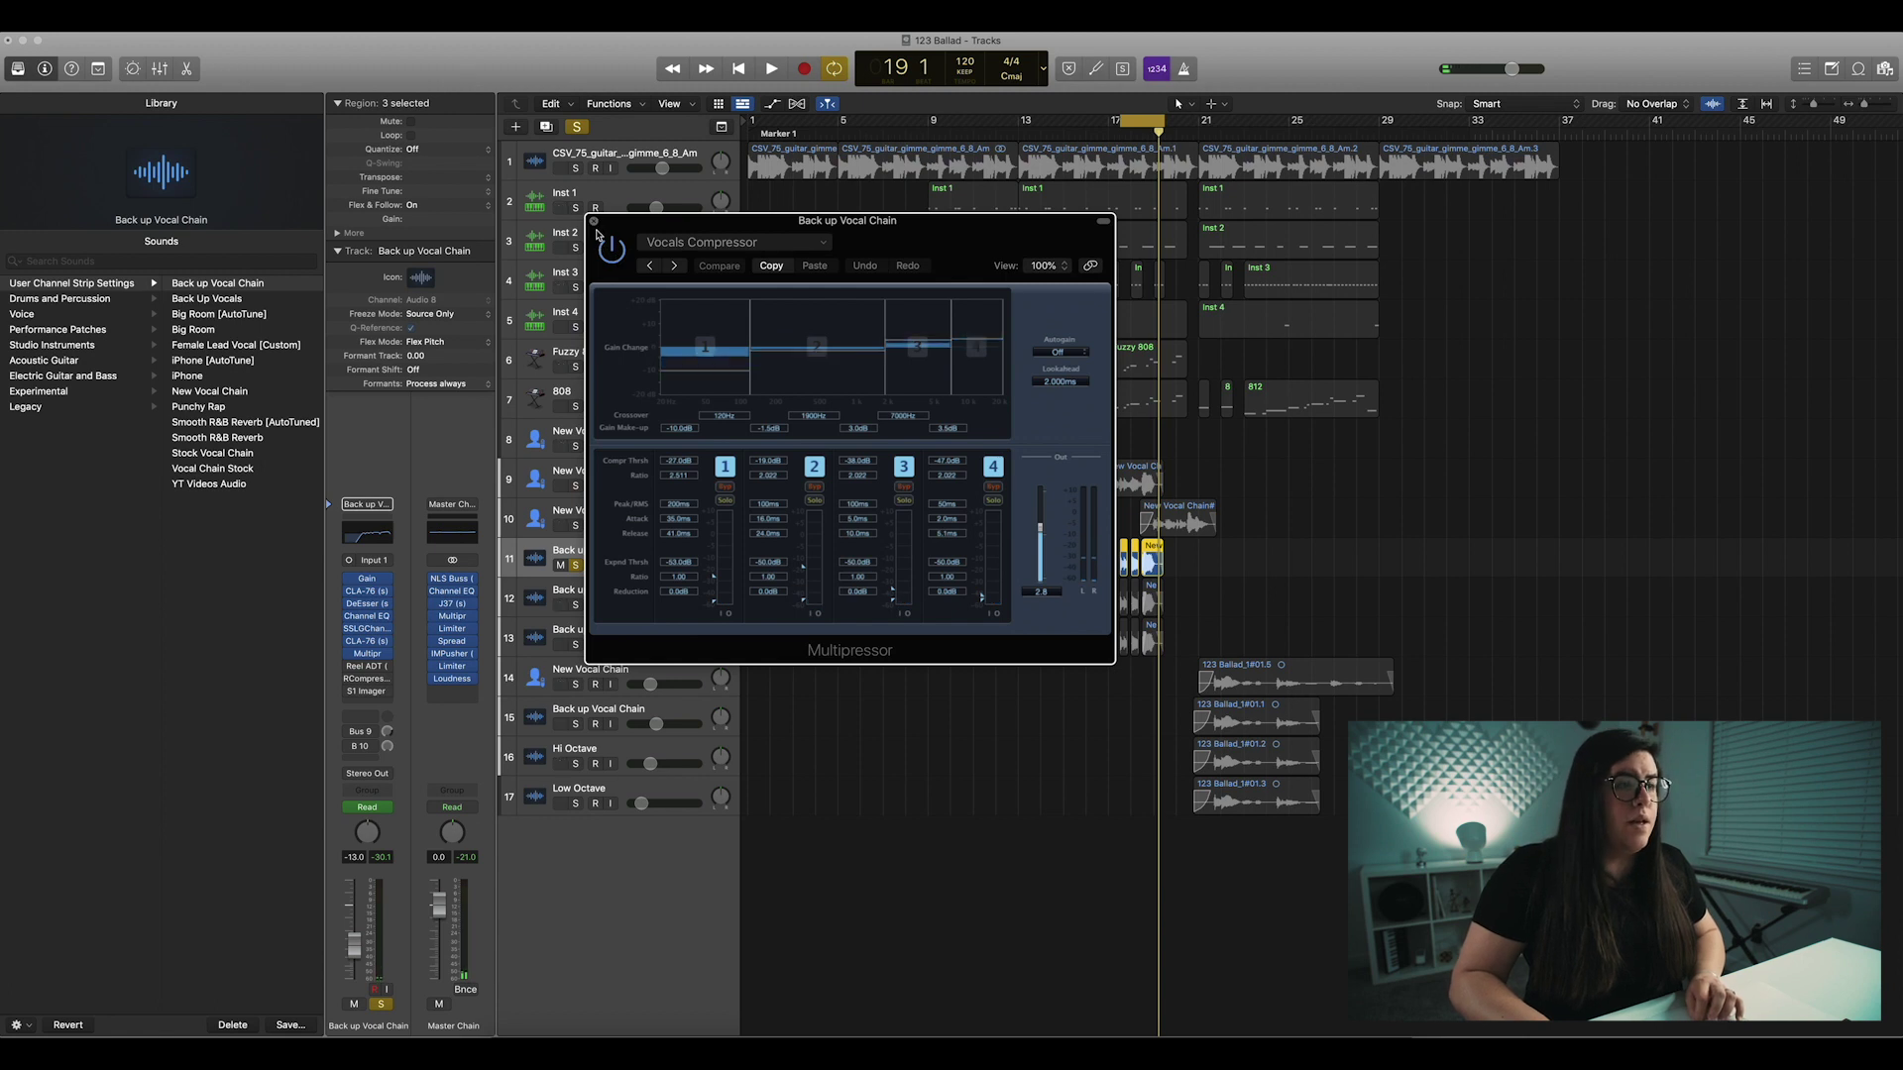
{"action": "left_click", "coordinate": [594, 222]}
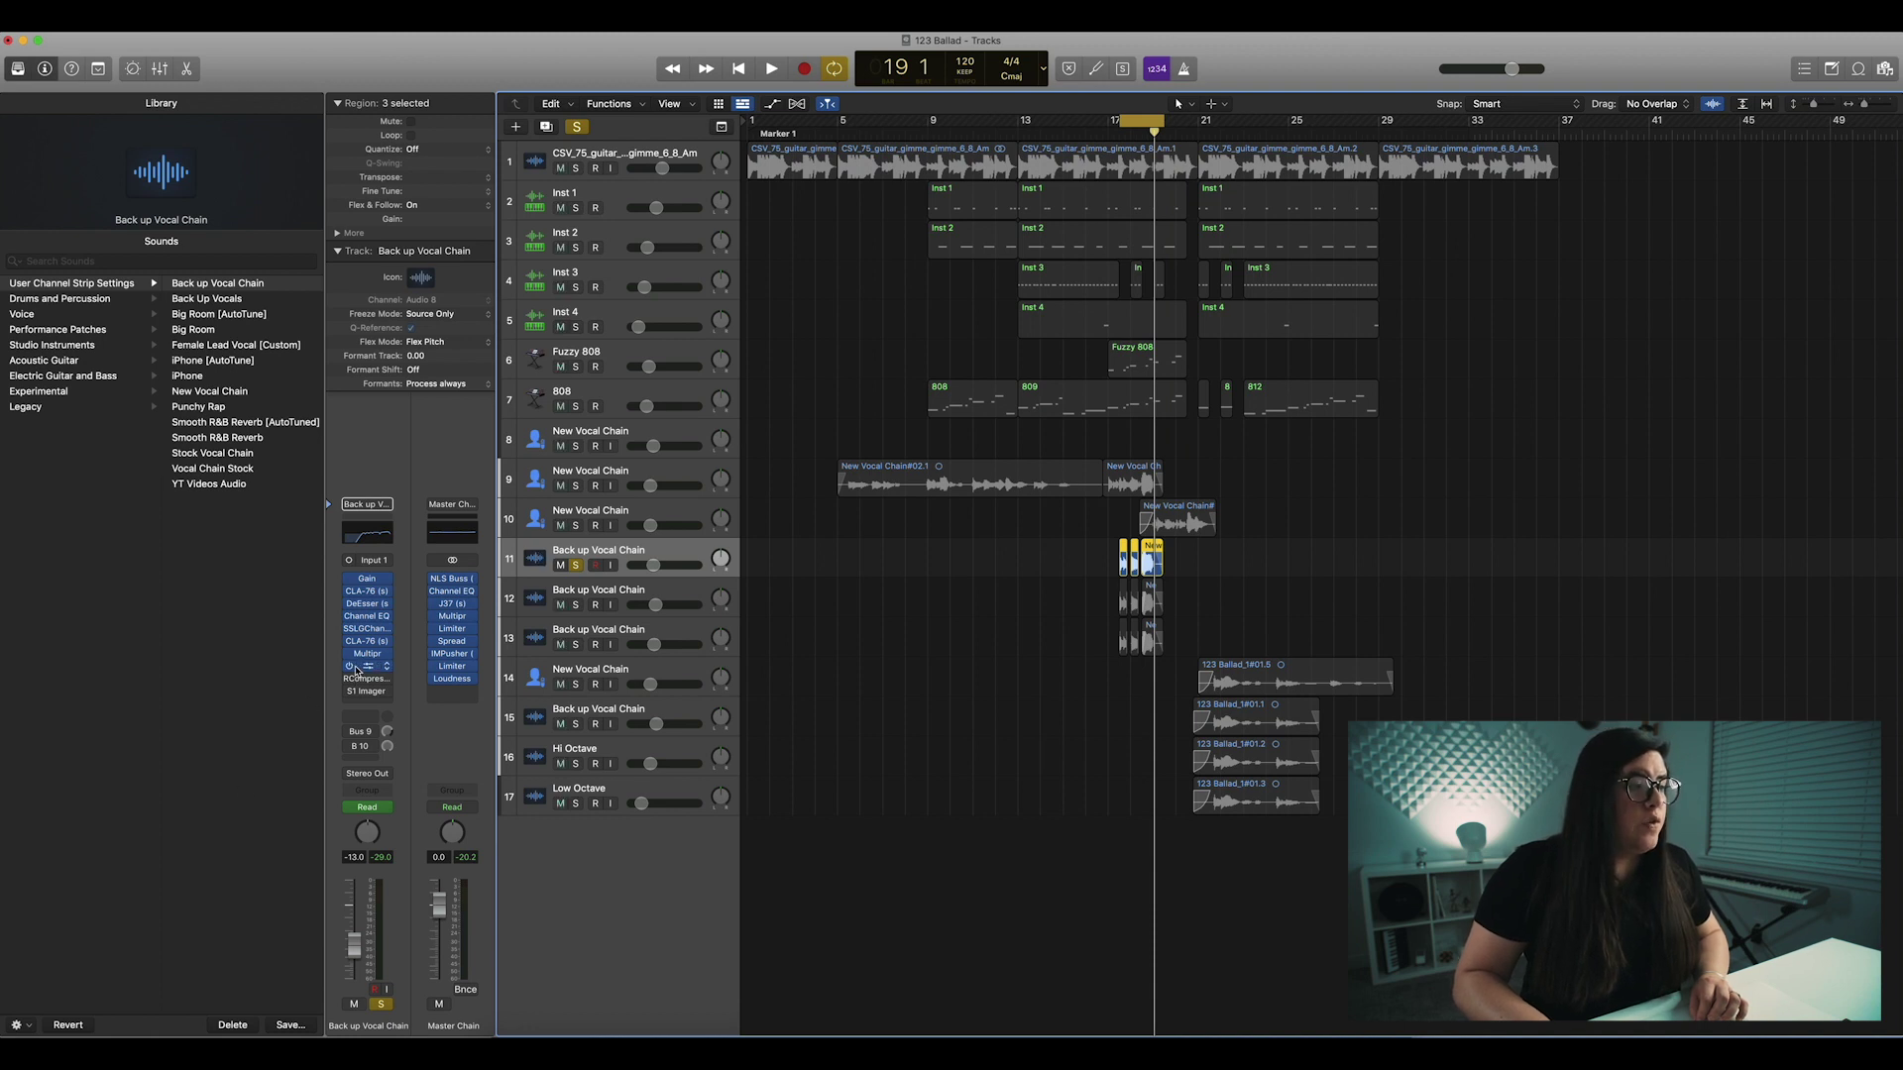
- Turn on the Reel ADT doubler and compare the backup vocal with the effect bypassed and active
{"action": "left_click", "coordinate": [370, 670]}
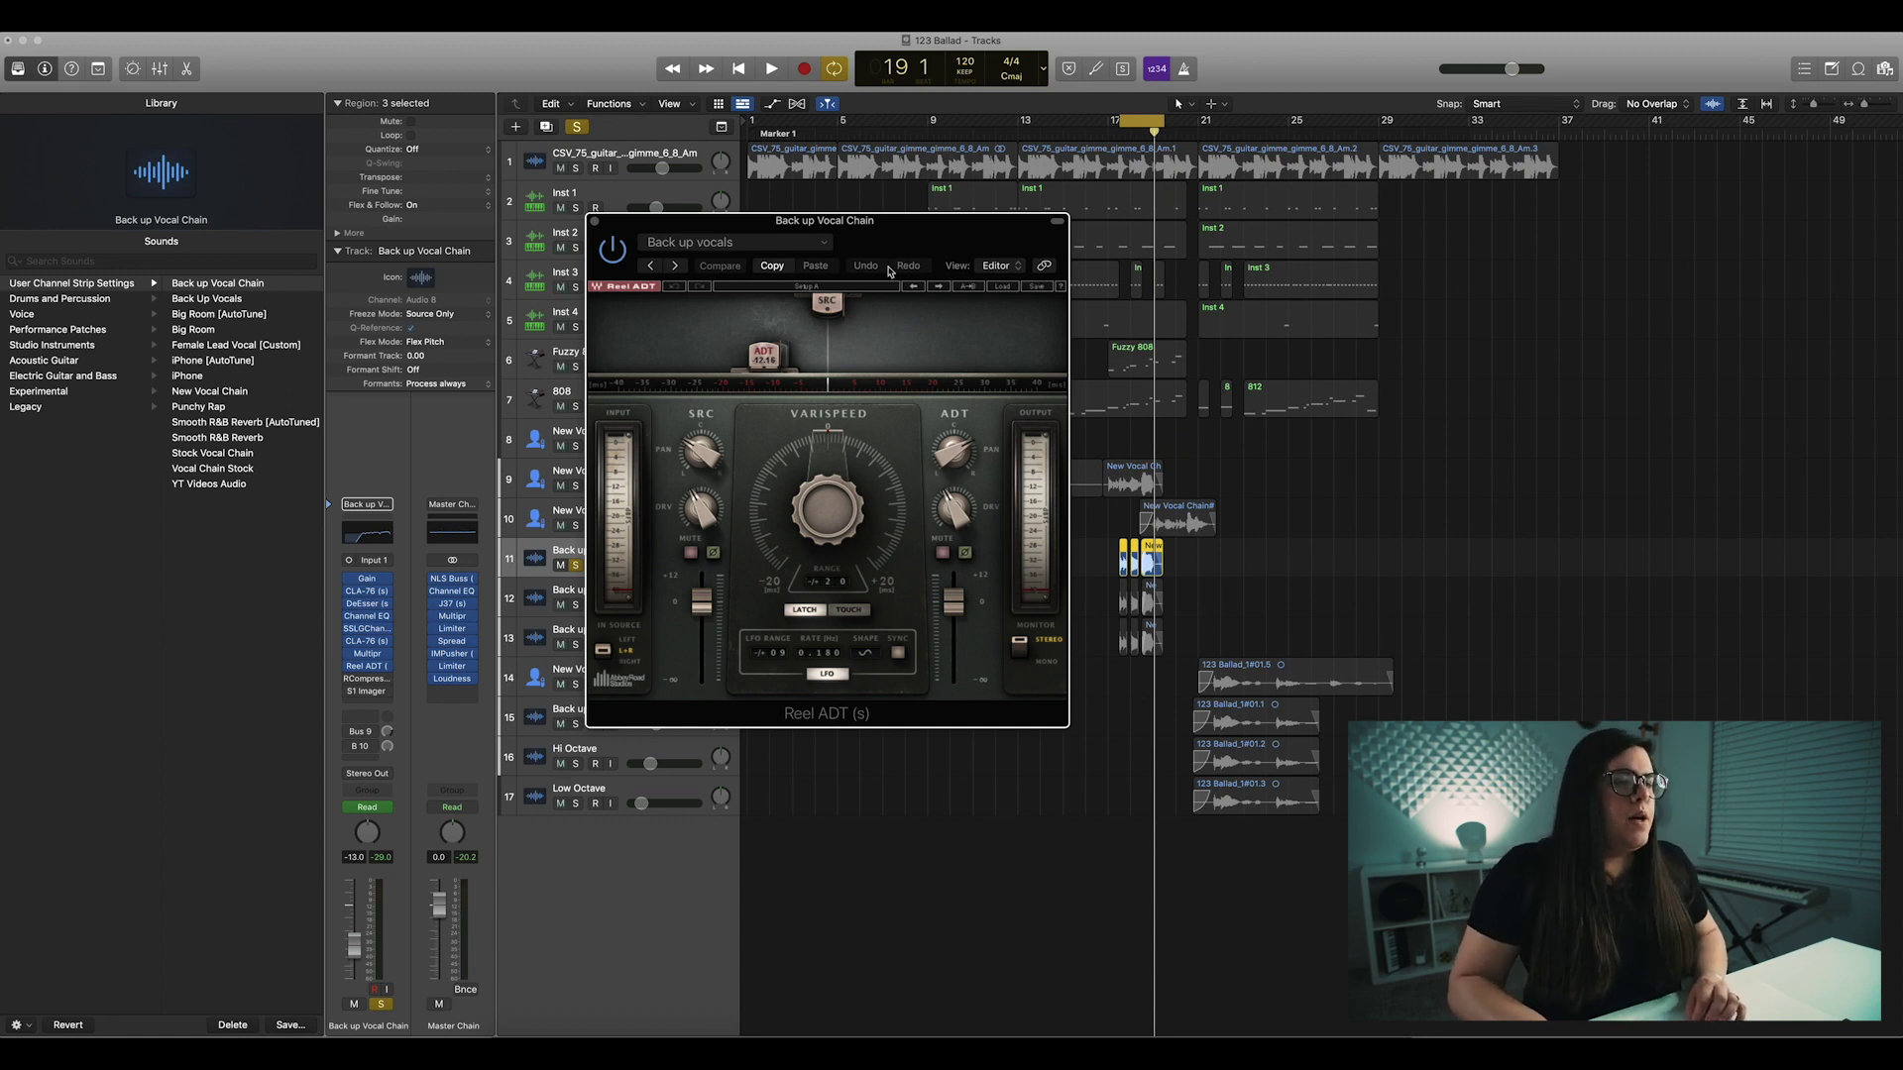
{"action": "left_click", "coordinate": [611, 250]}
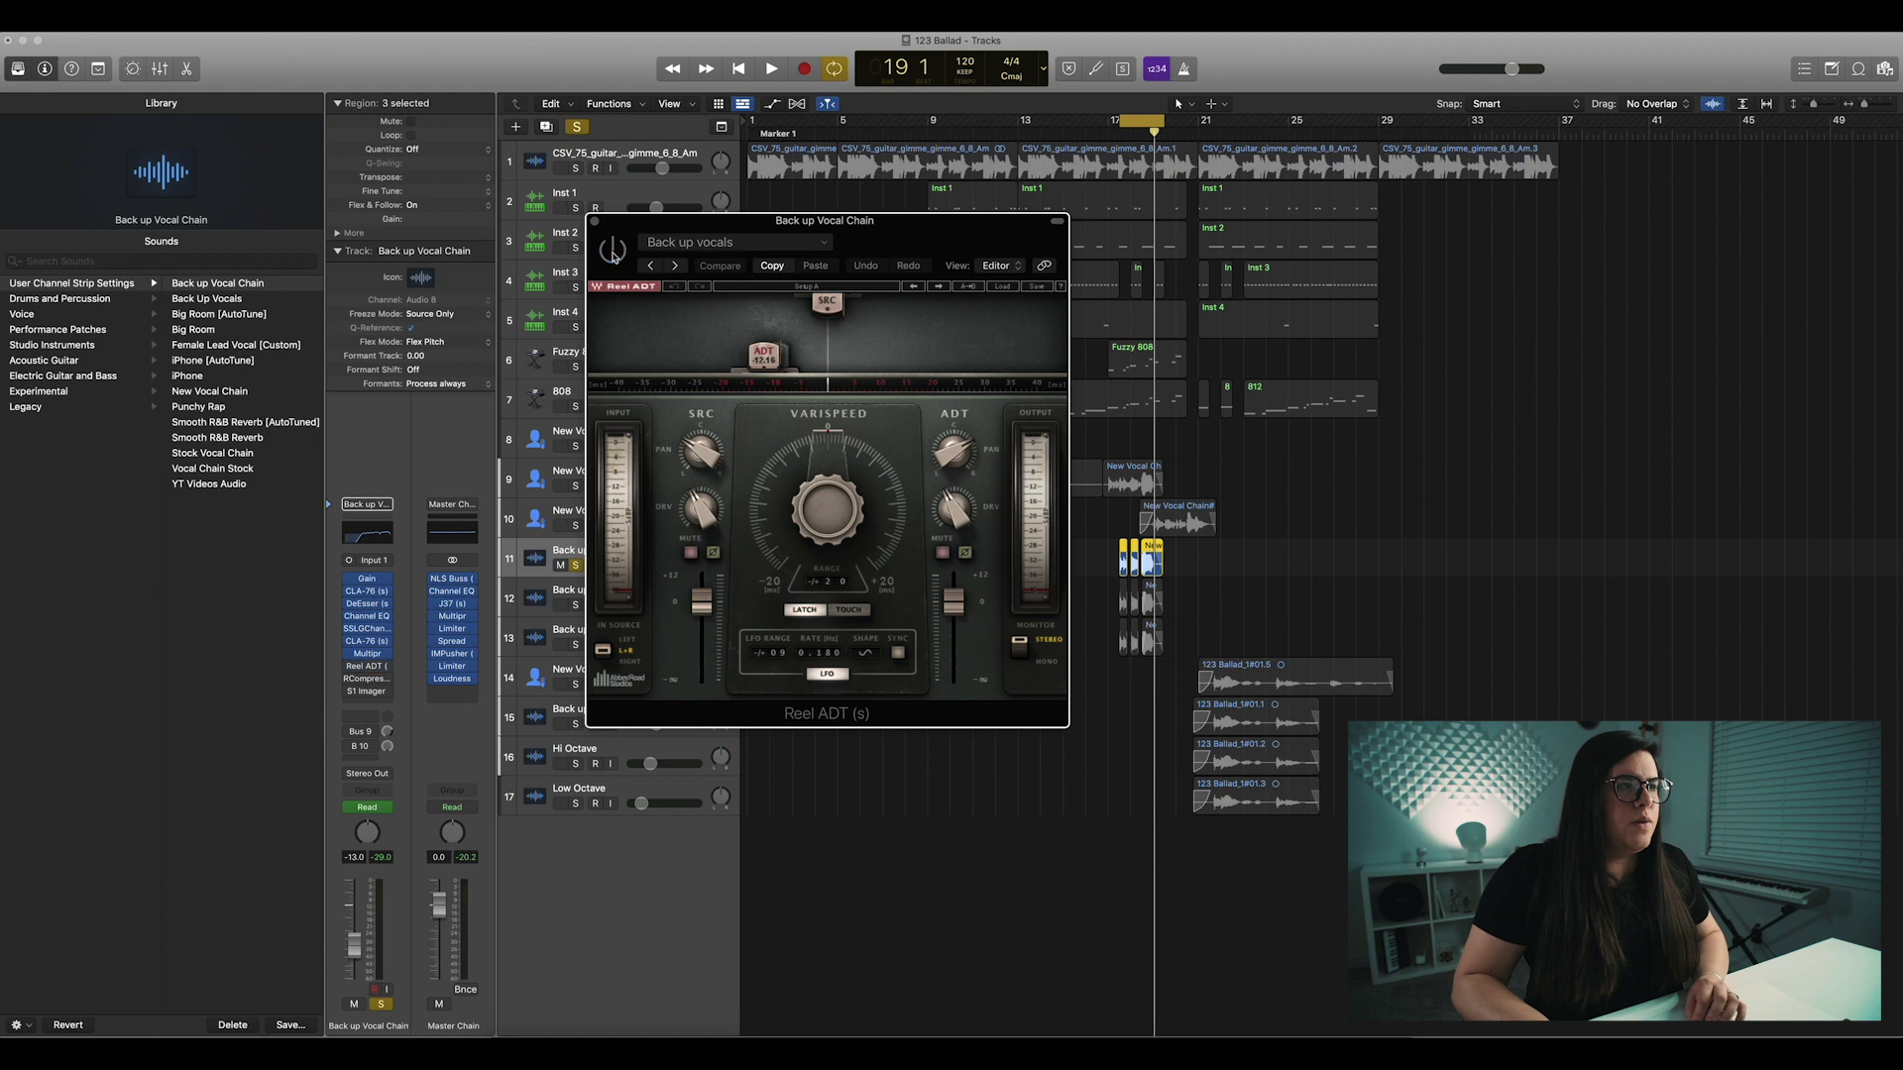
{"action": "key", "text": "space"}
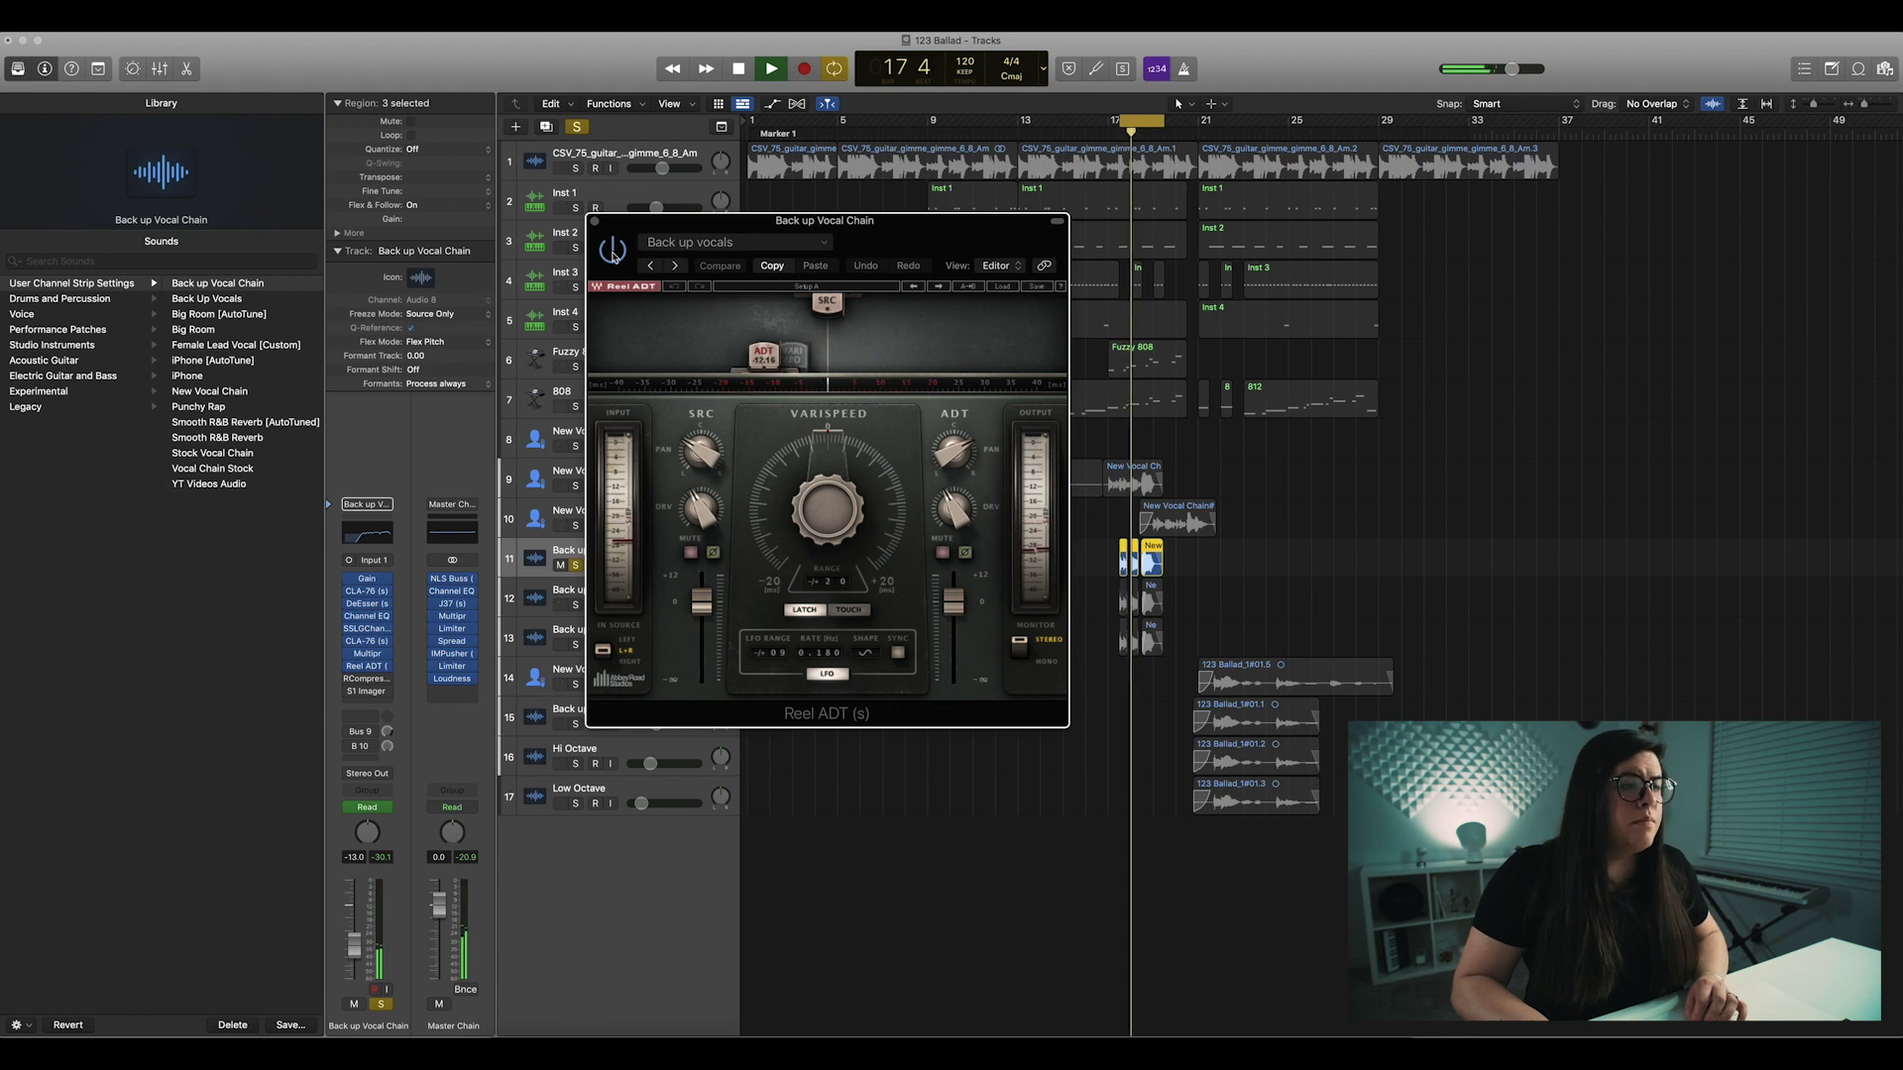
{"action": "key", "text": "space"}
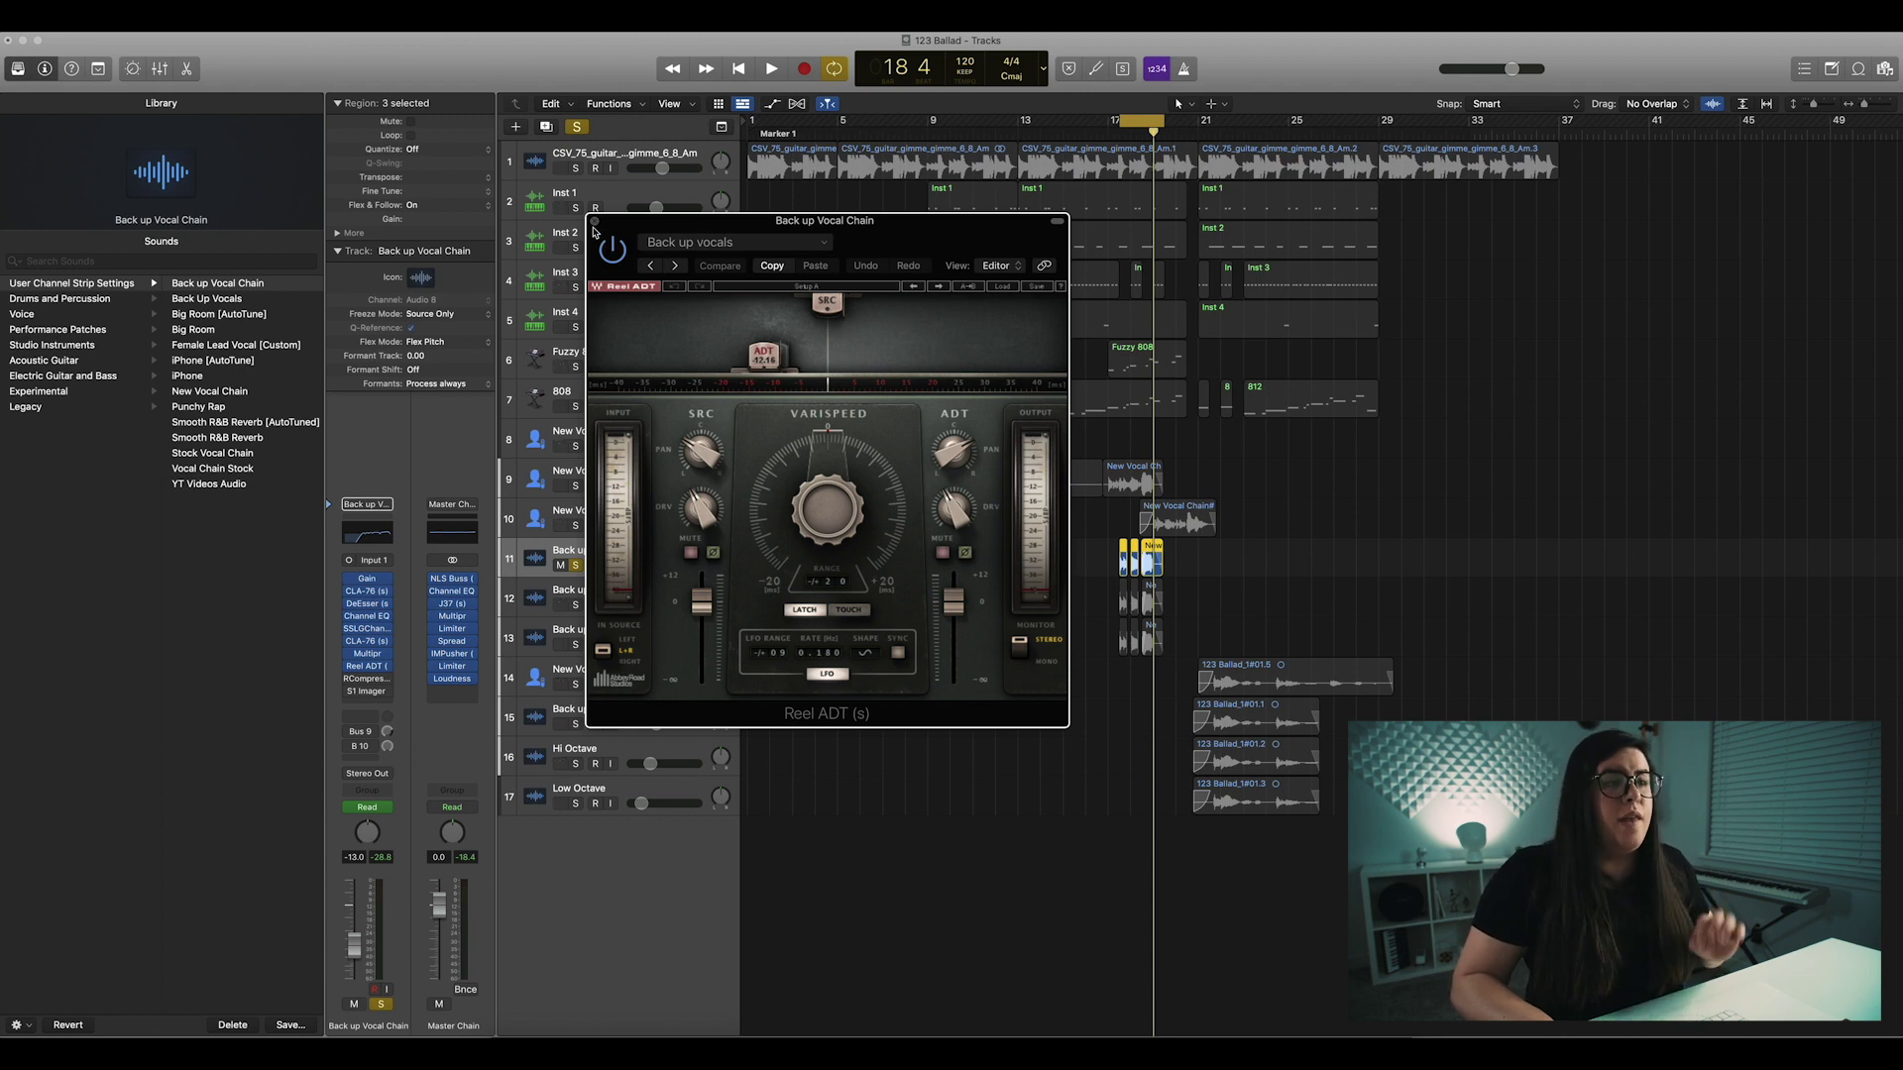
{"action": "left_click", "coordinate": [595, 221]}
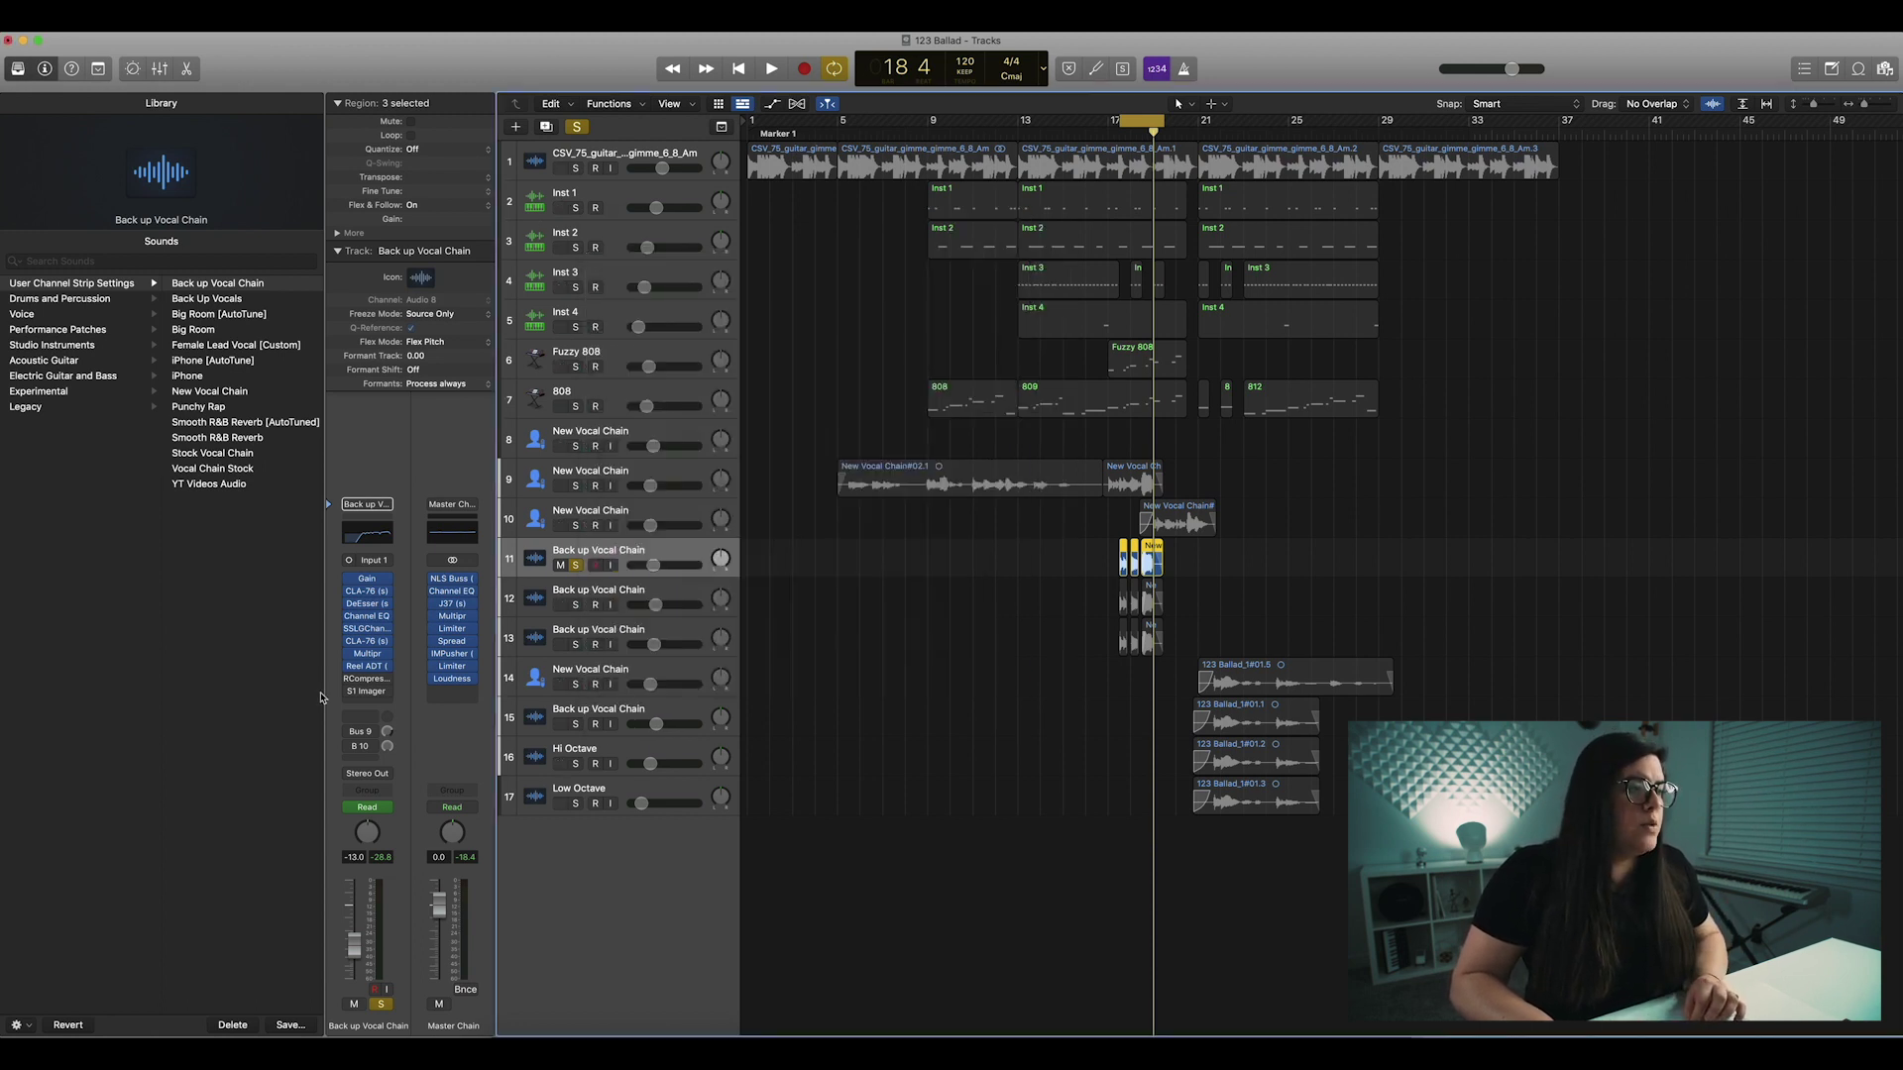
- Turn on the RCompressor plug-in and compare the backup vocal with the compressor bypassed and active
{"action": "left_click", "coordinate": [366, 679]}
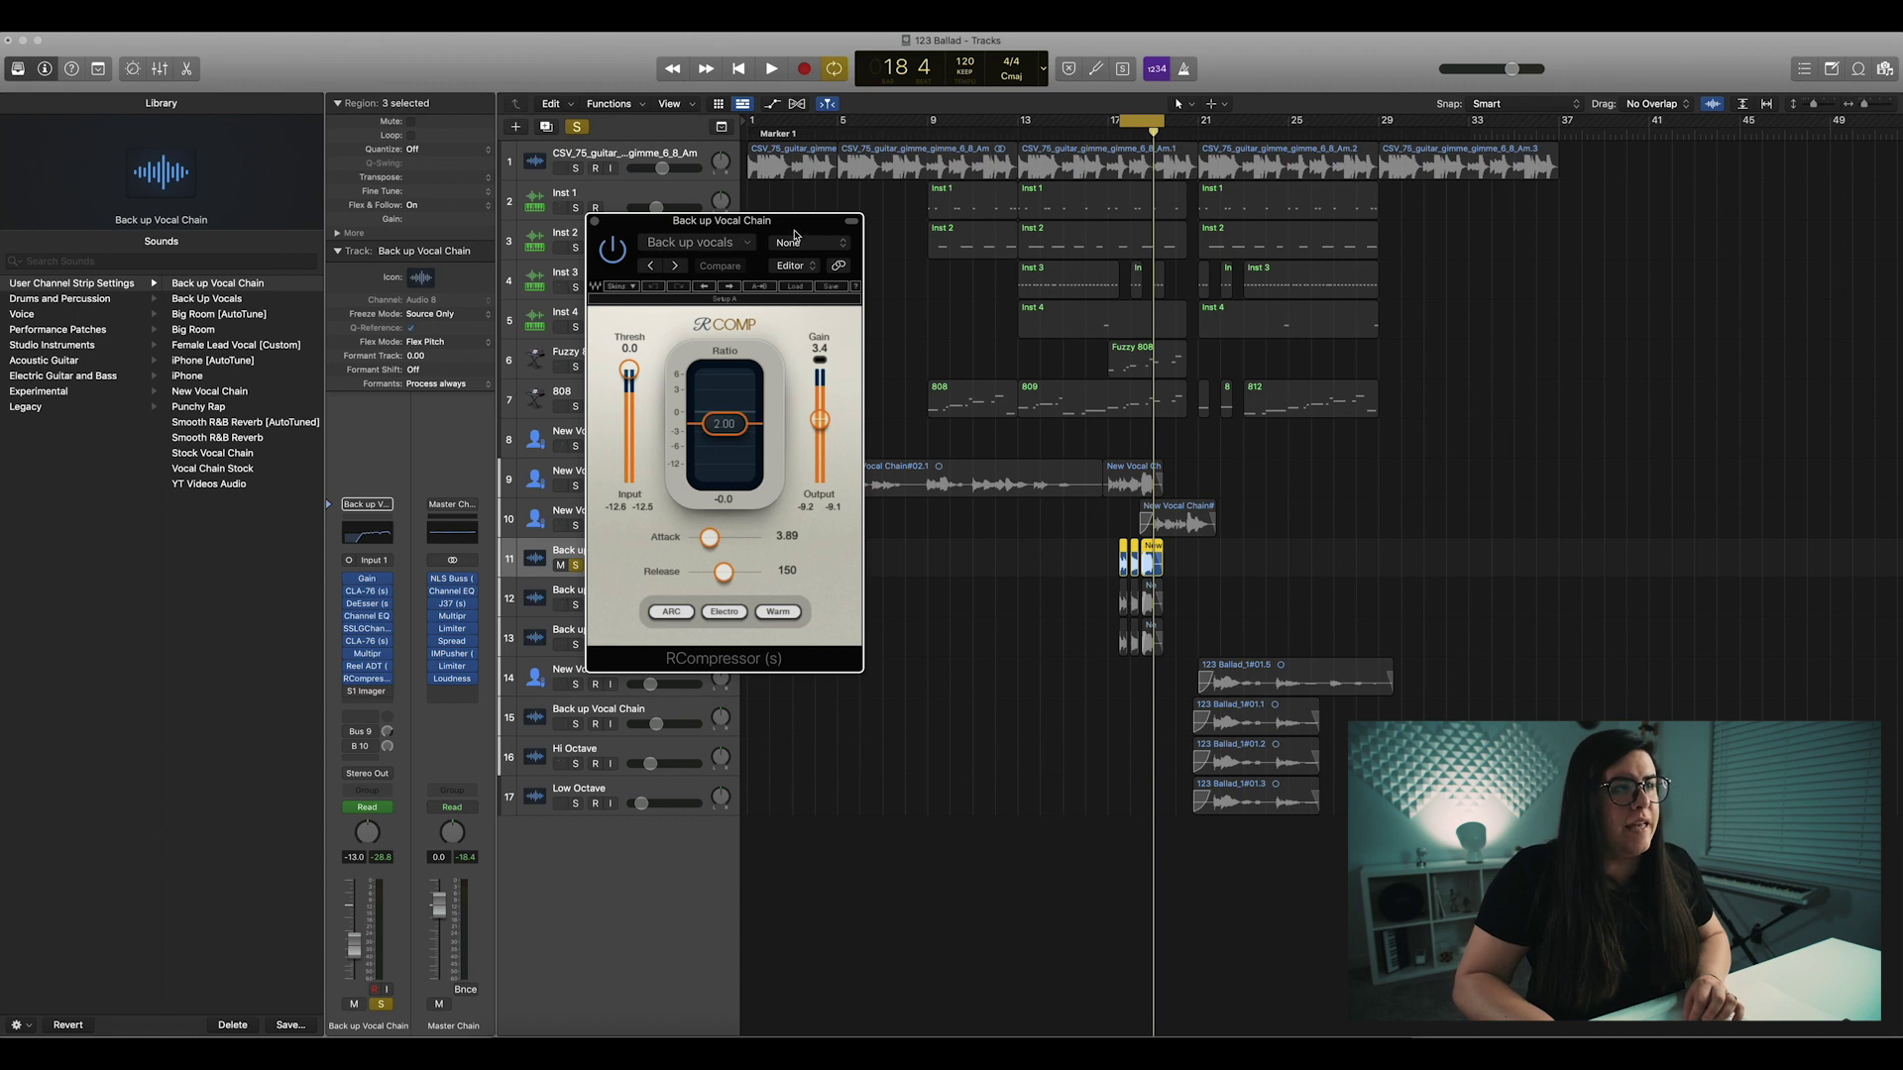
{"action": "left_click_drag", "start_coordinate": [794, 236], "coordinate": [948, 245]}
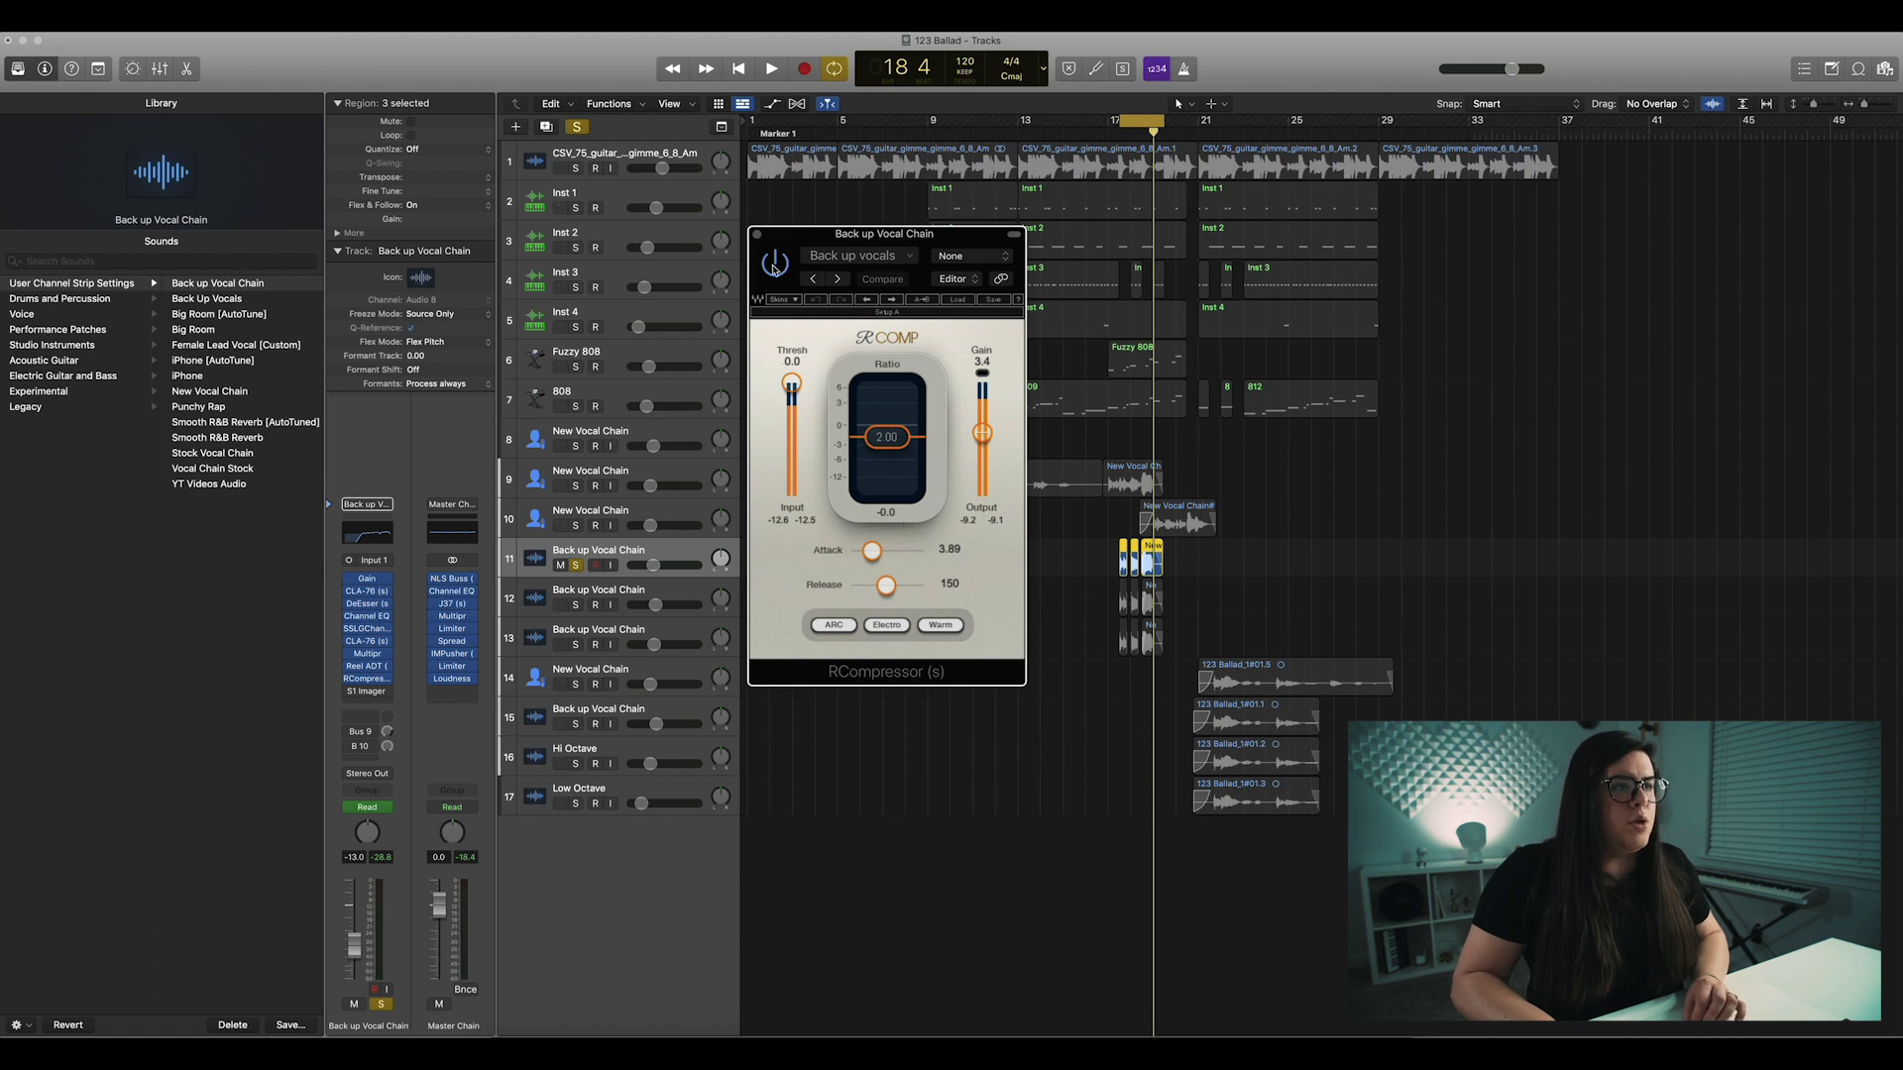
{"action": "key", "text": "space"}
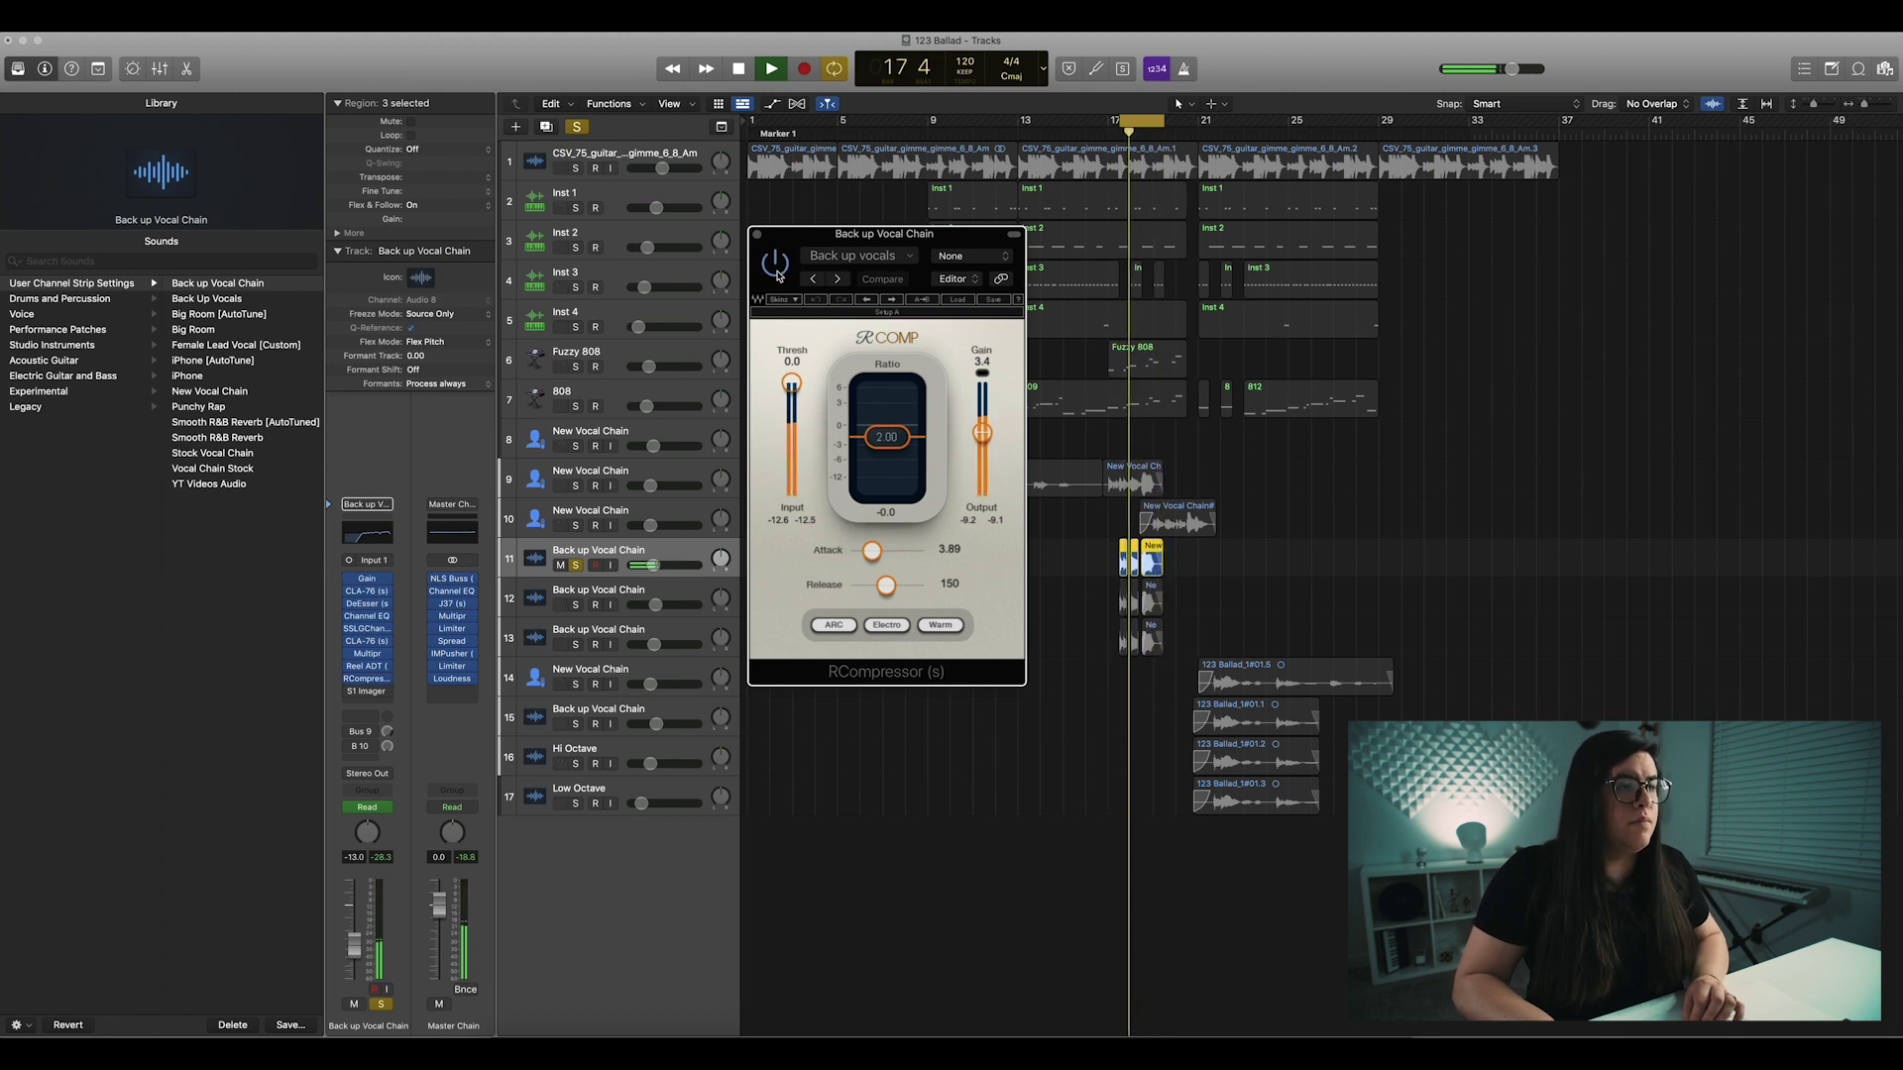
{"action": "key", "text": "space"}
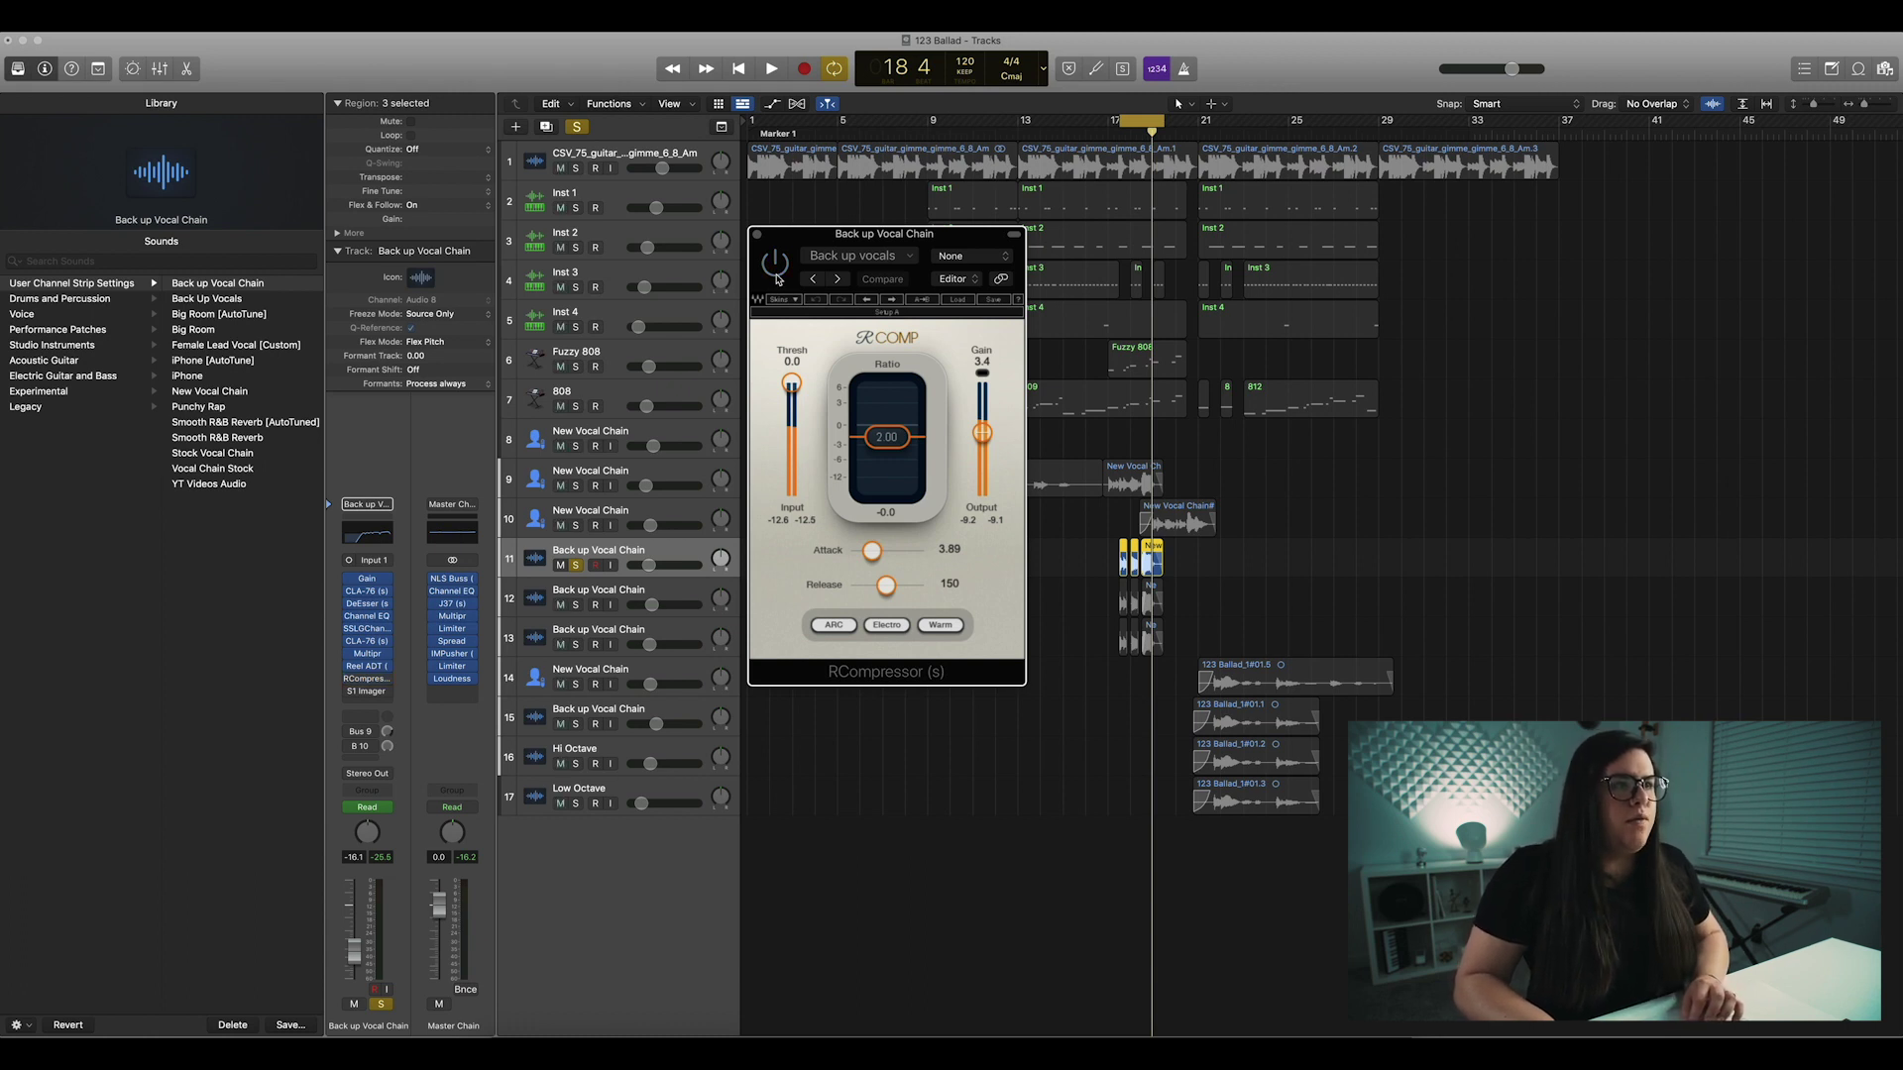
{"action": "key", "text": "space"}
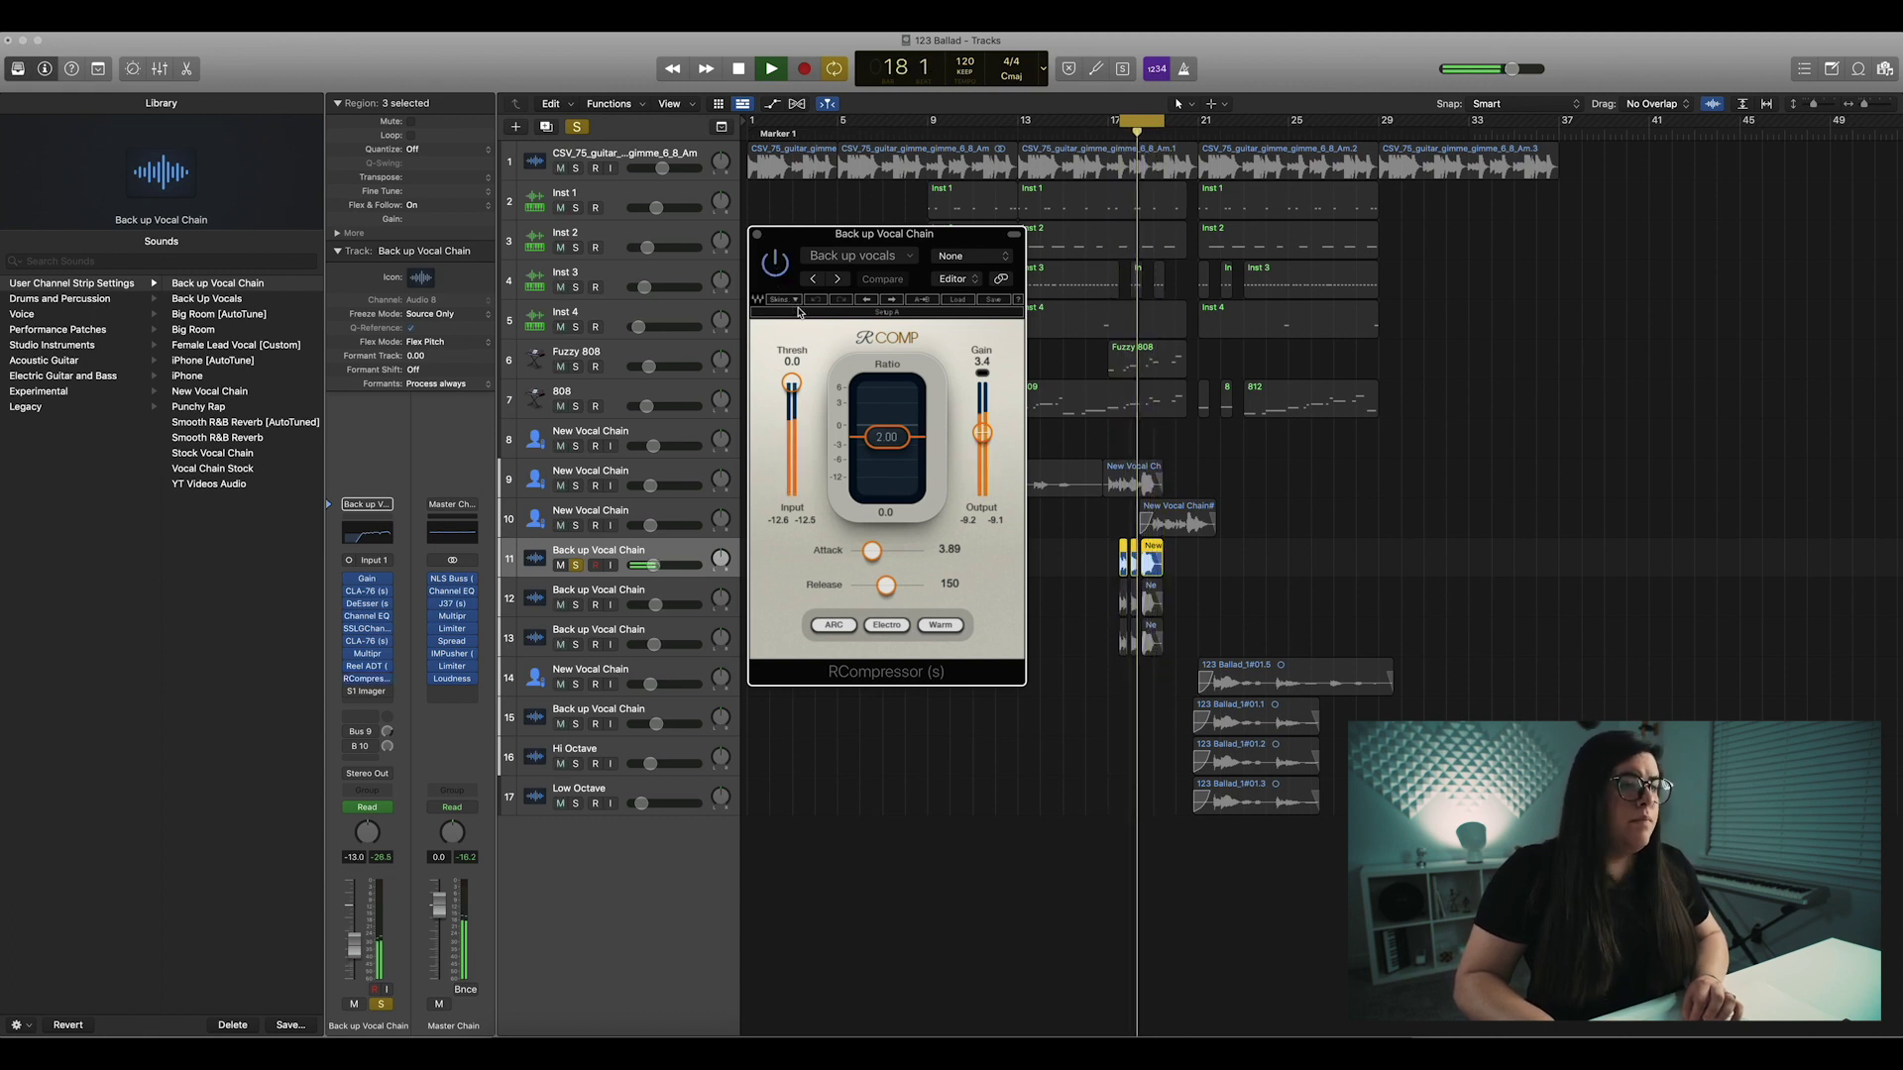
{"action": "key", "text": "space"}
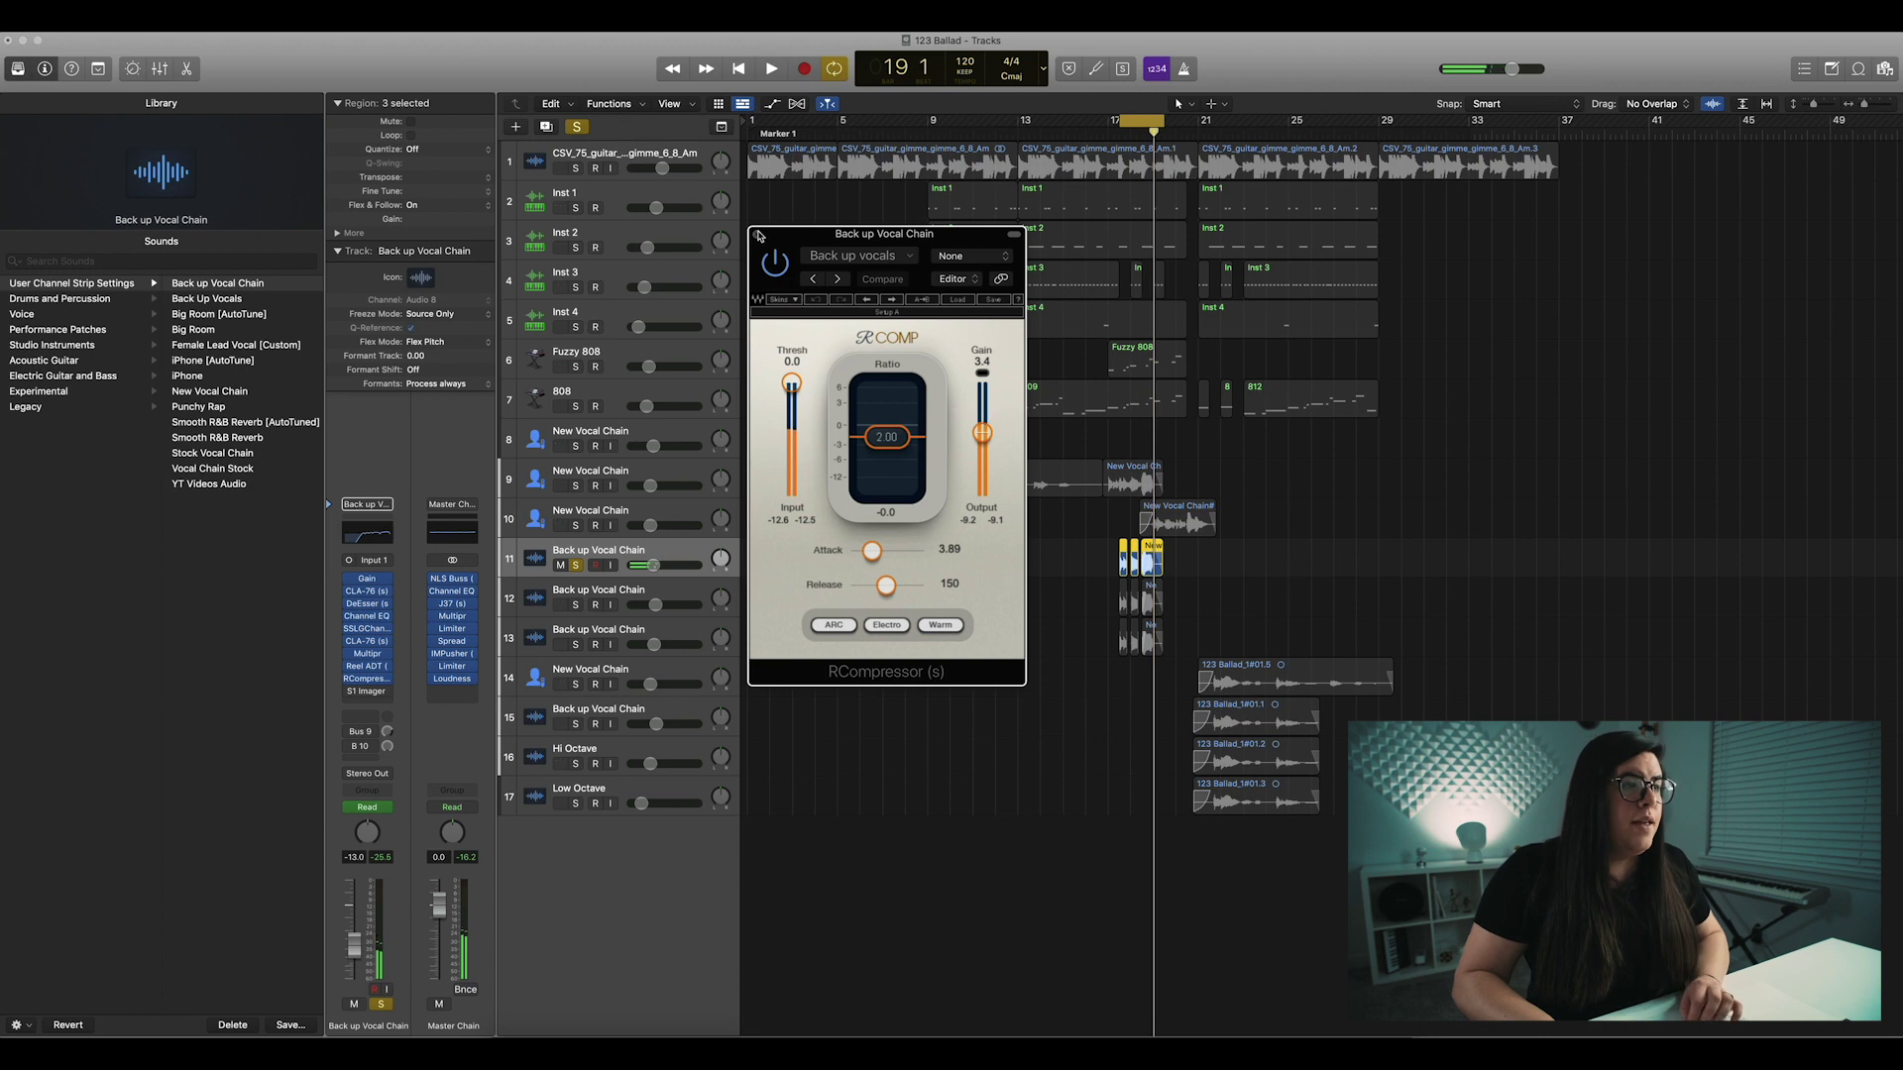
{"action": "left_click", "coordinate": [757, 234]}
- Turn on the S1 Imager with the Back up vocals preset and audition the backup vocal through it
{"action": "left_click", "coordinate": [365, 691]}
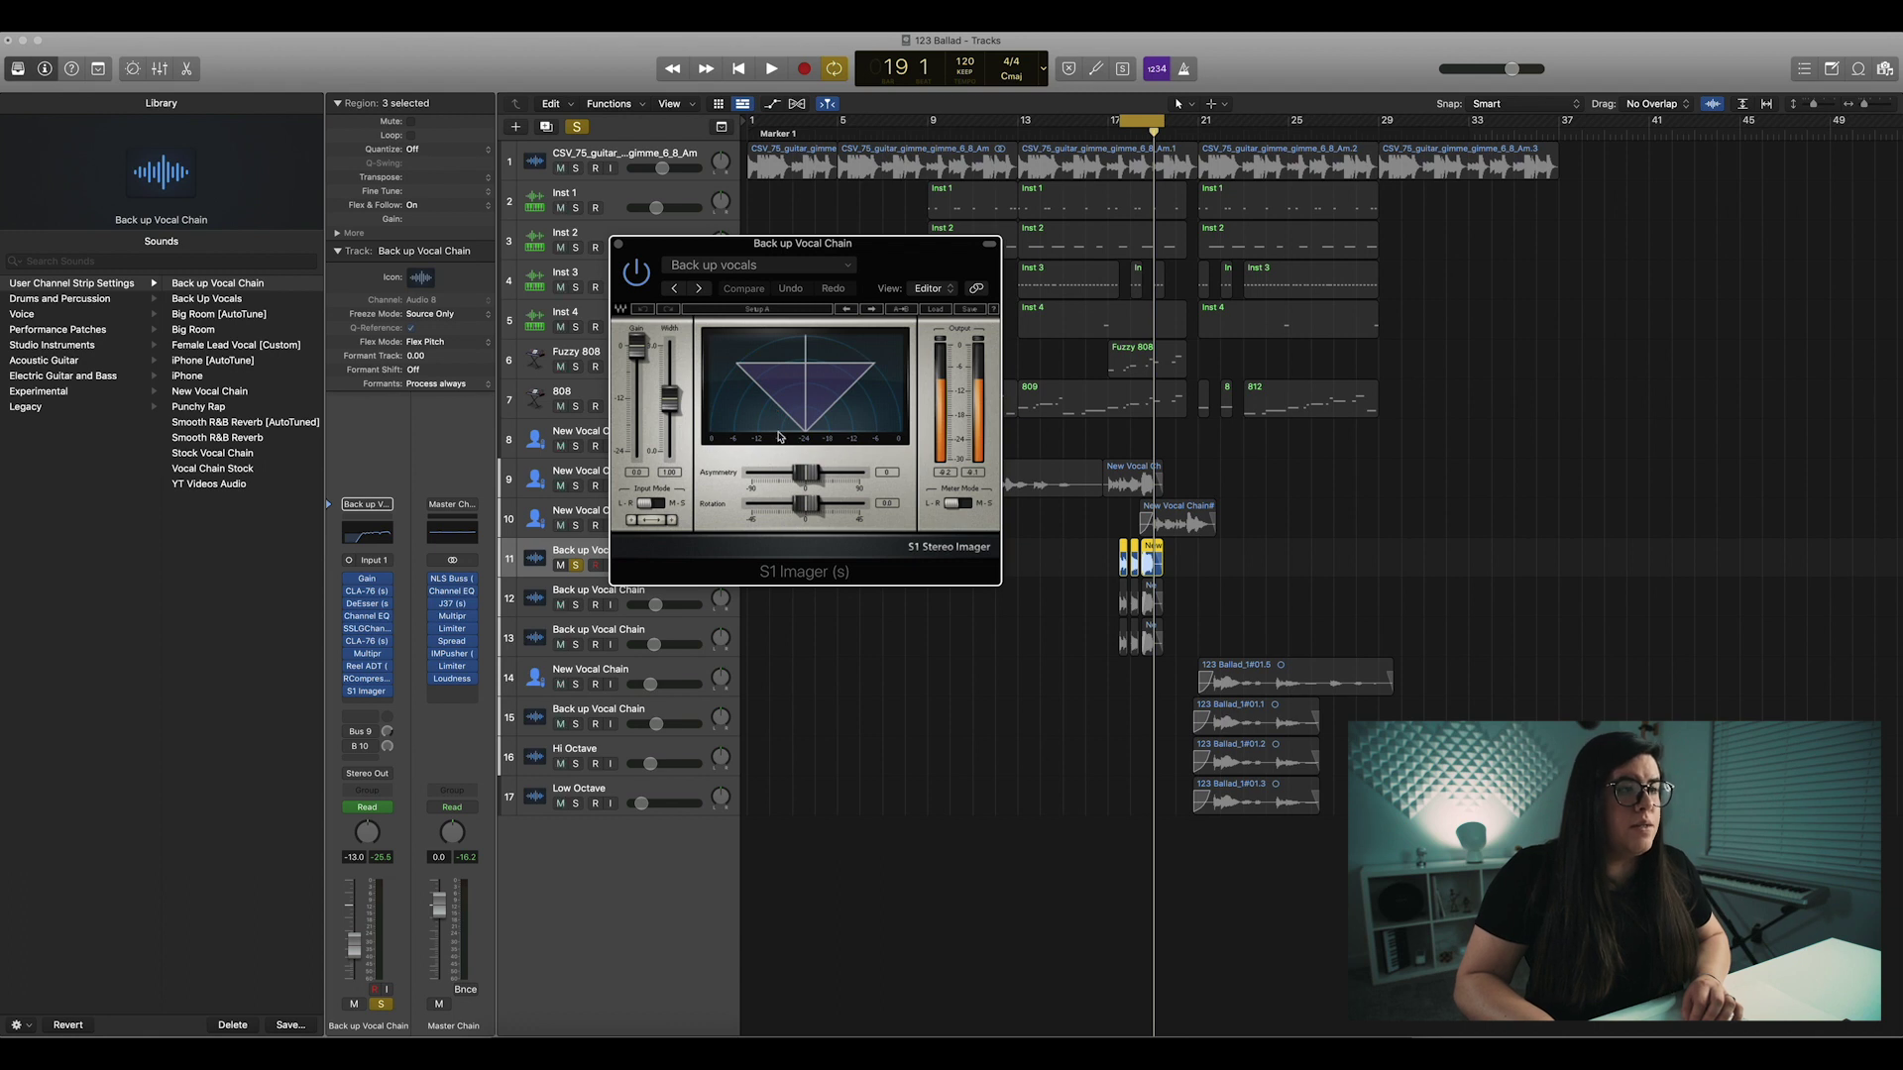
{"action": "key", "text": "space"}
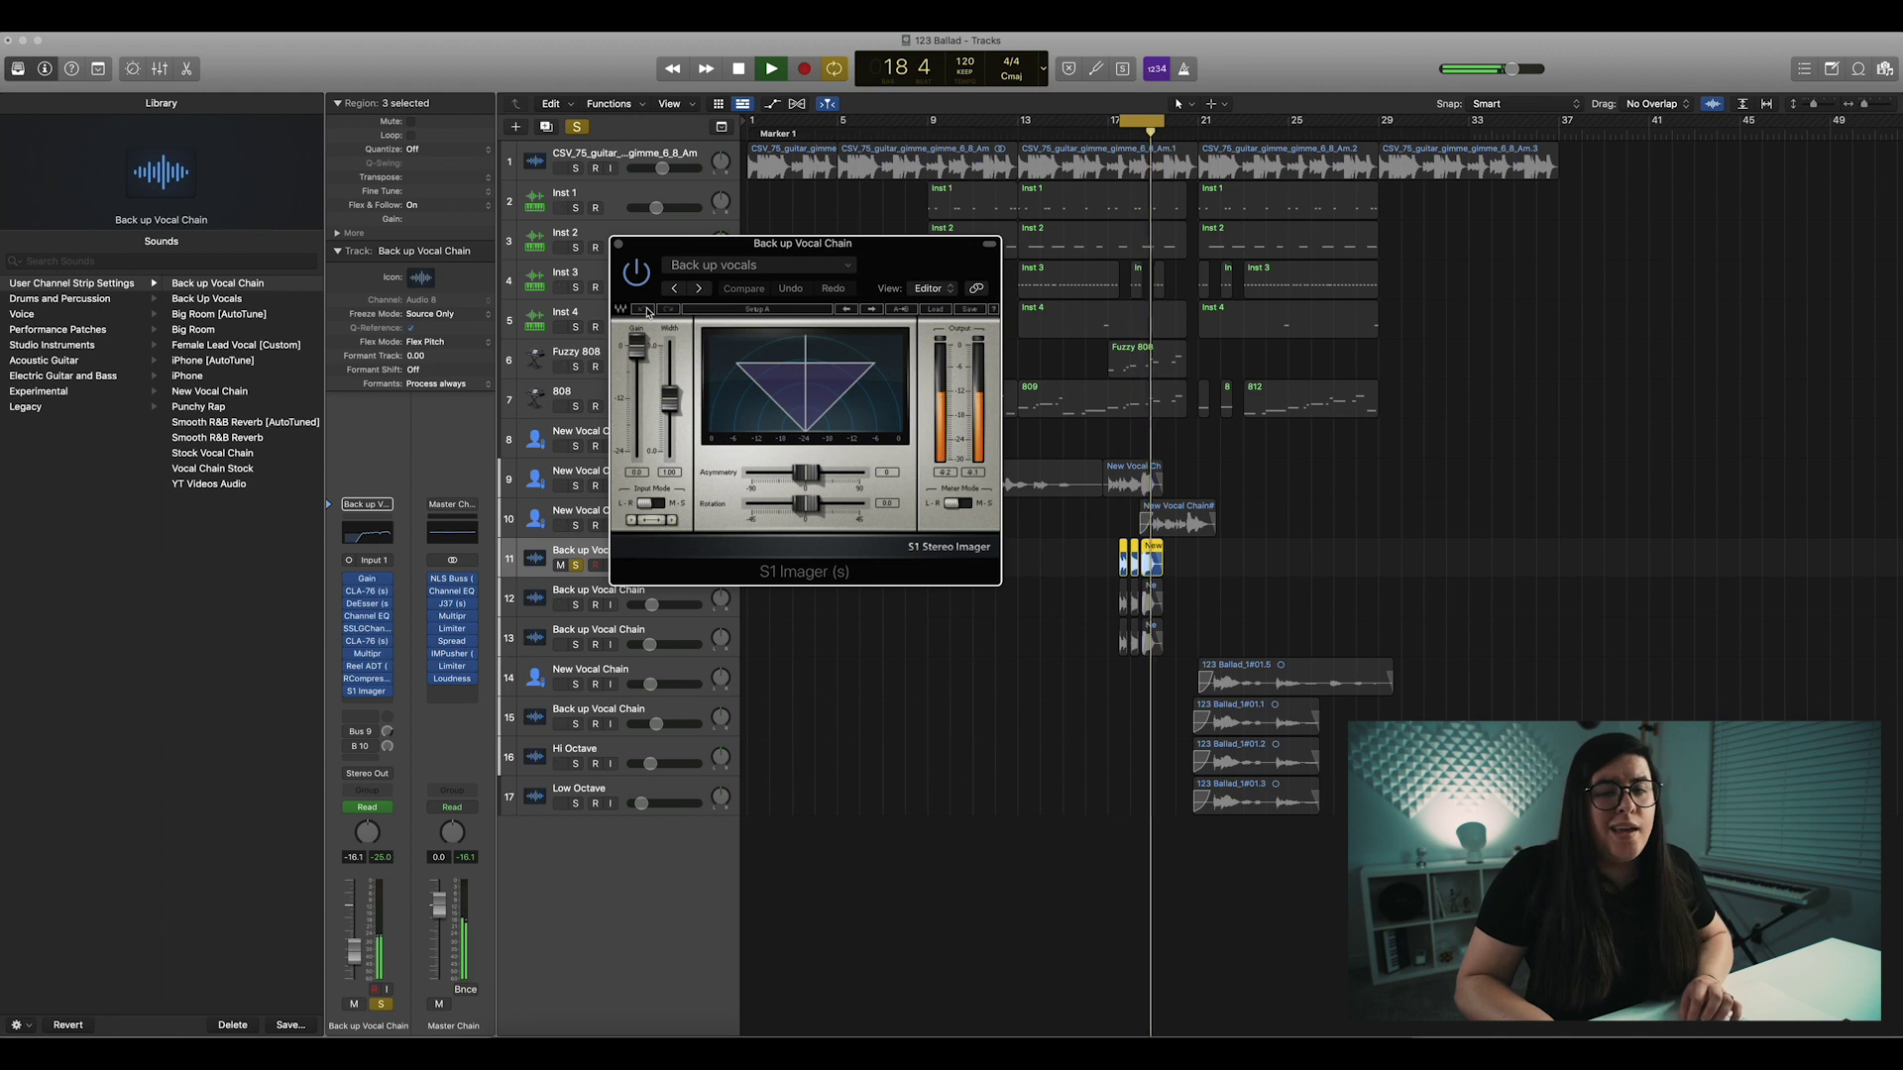
{"action": "key", "text": "space"}
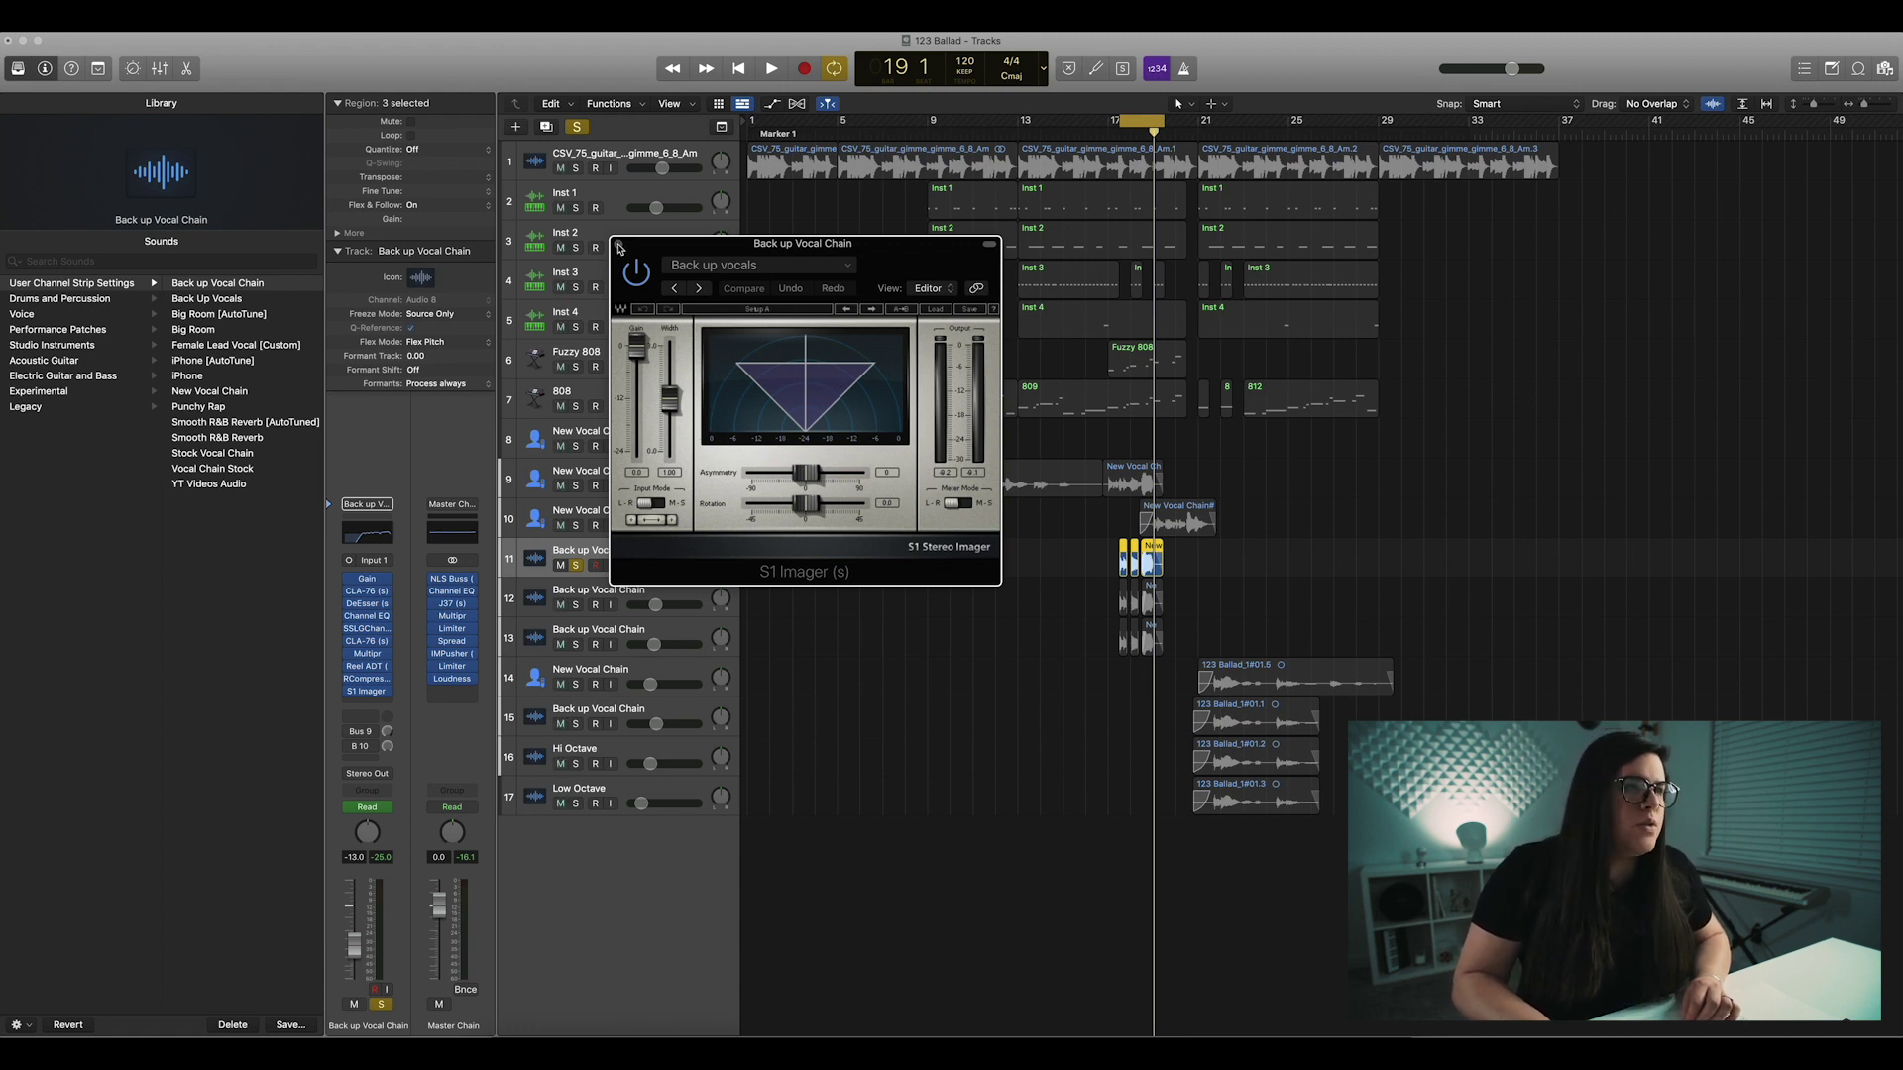
{"action": "left_click", "coordinate": [619, 246]}
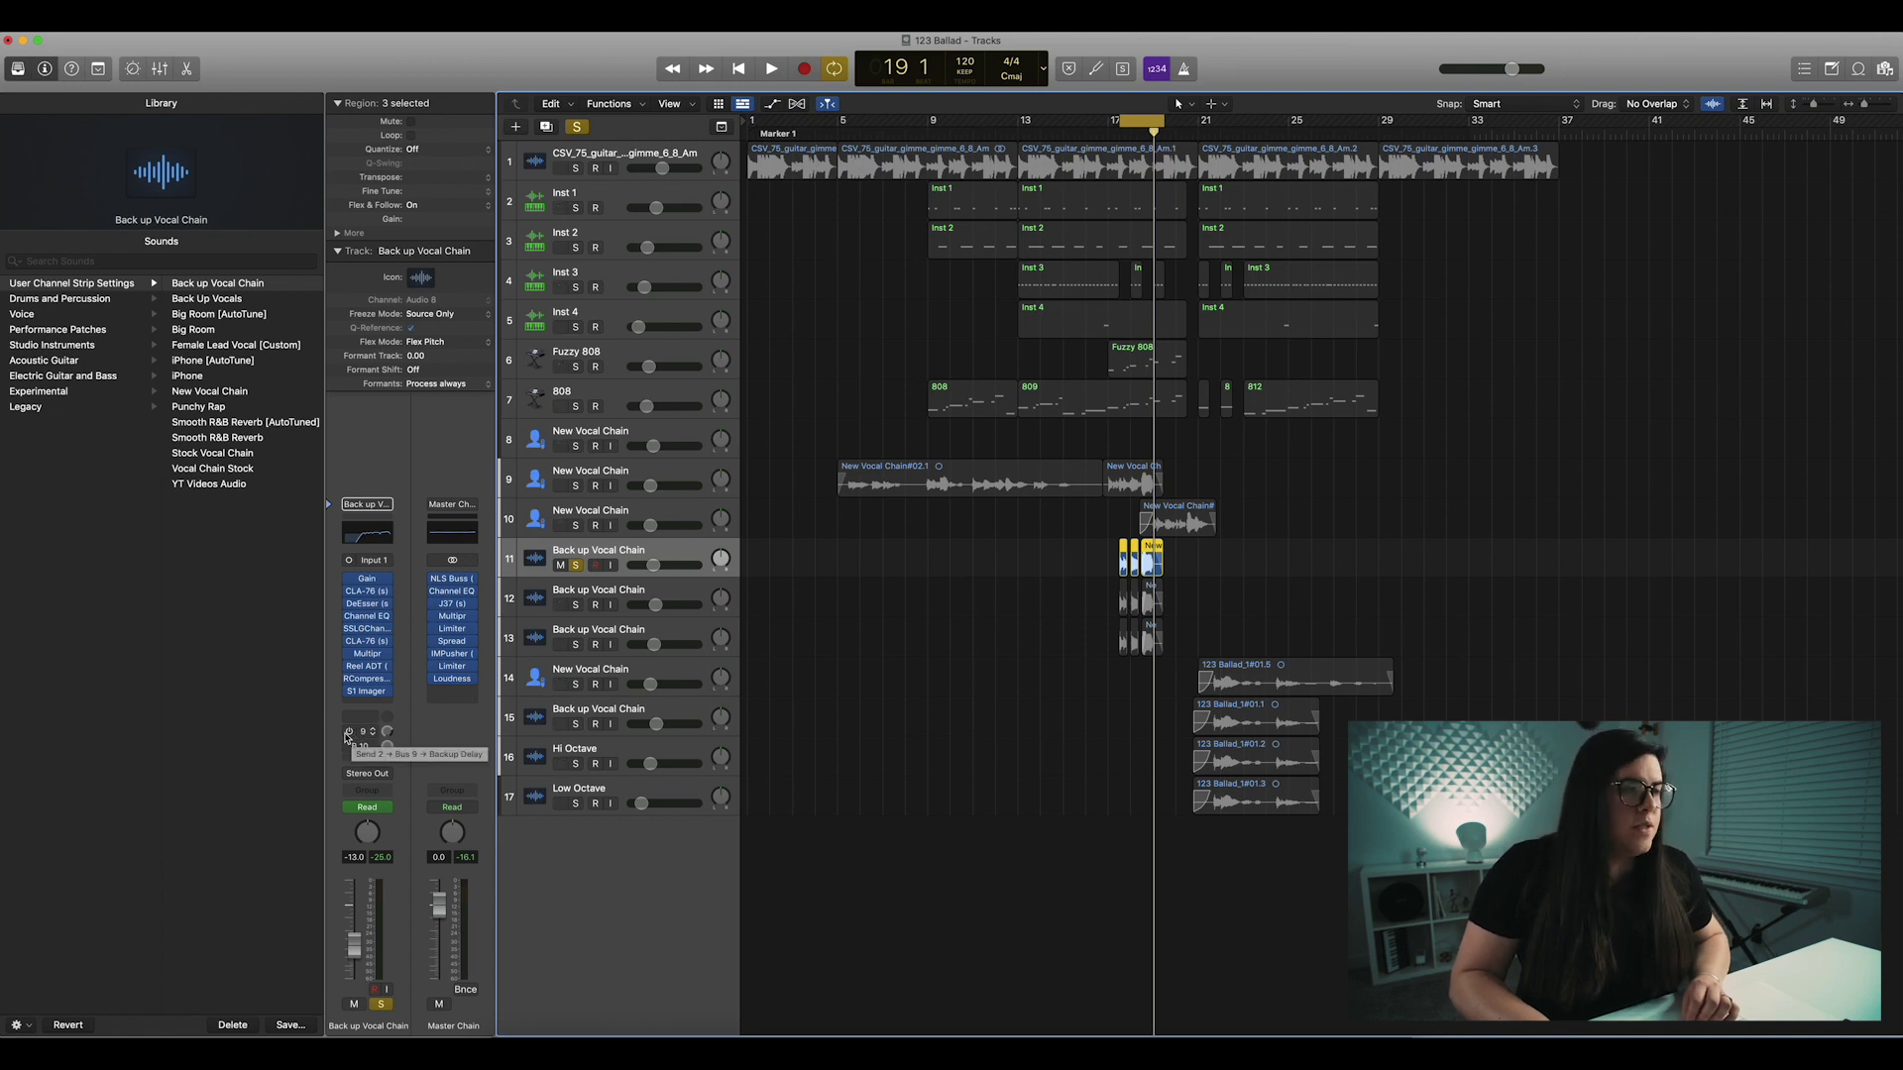
- Enable the Bus 9 Backup Delay send and audition the backup vocal through its Tape Delay
{"action": "left_click", "coordinate": [362, 733]}
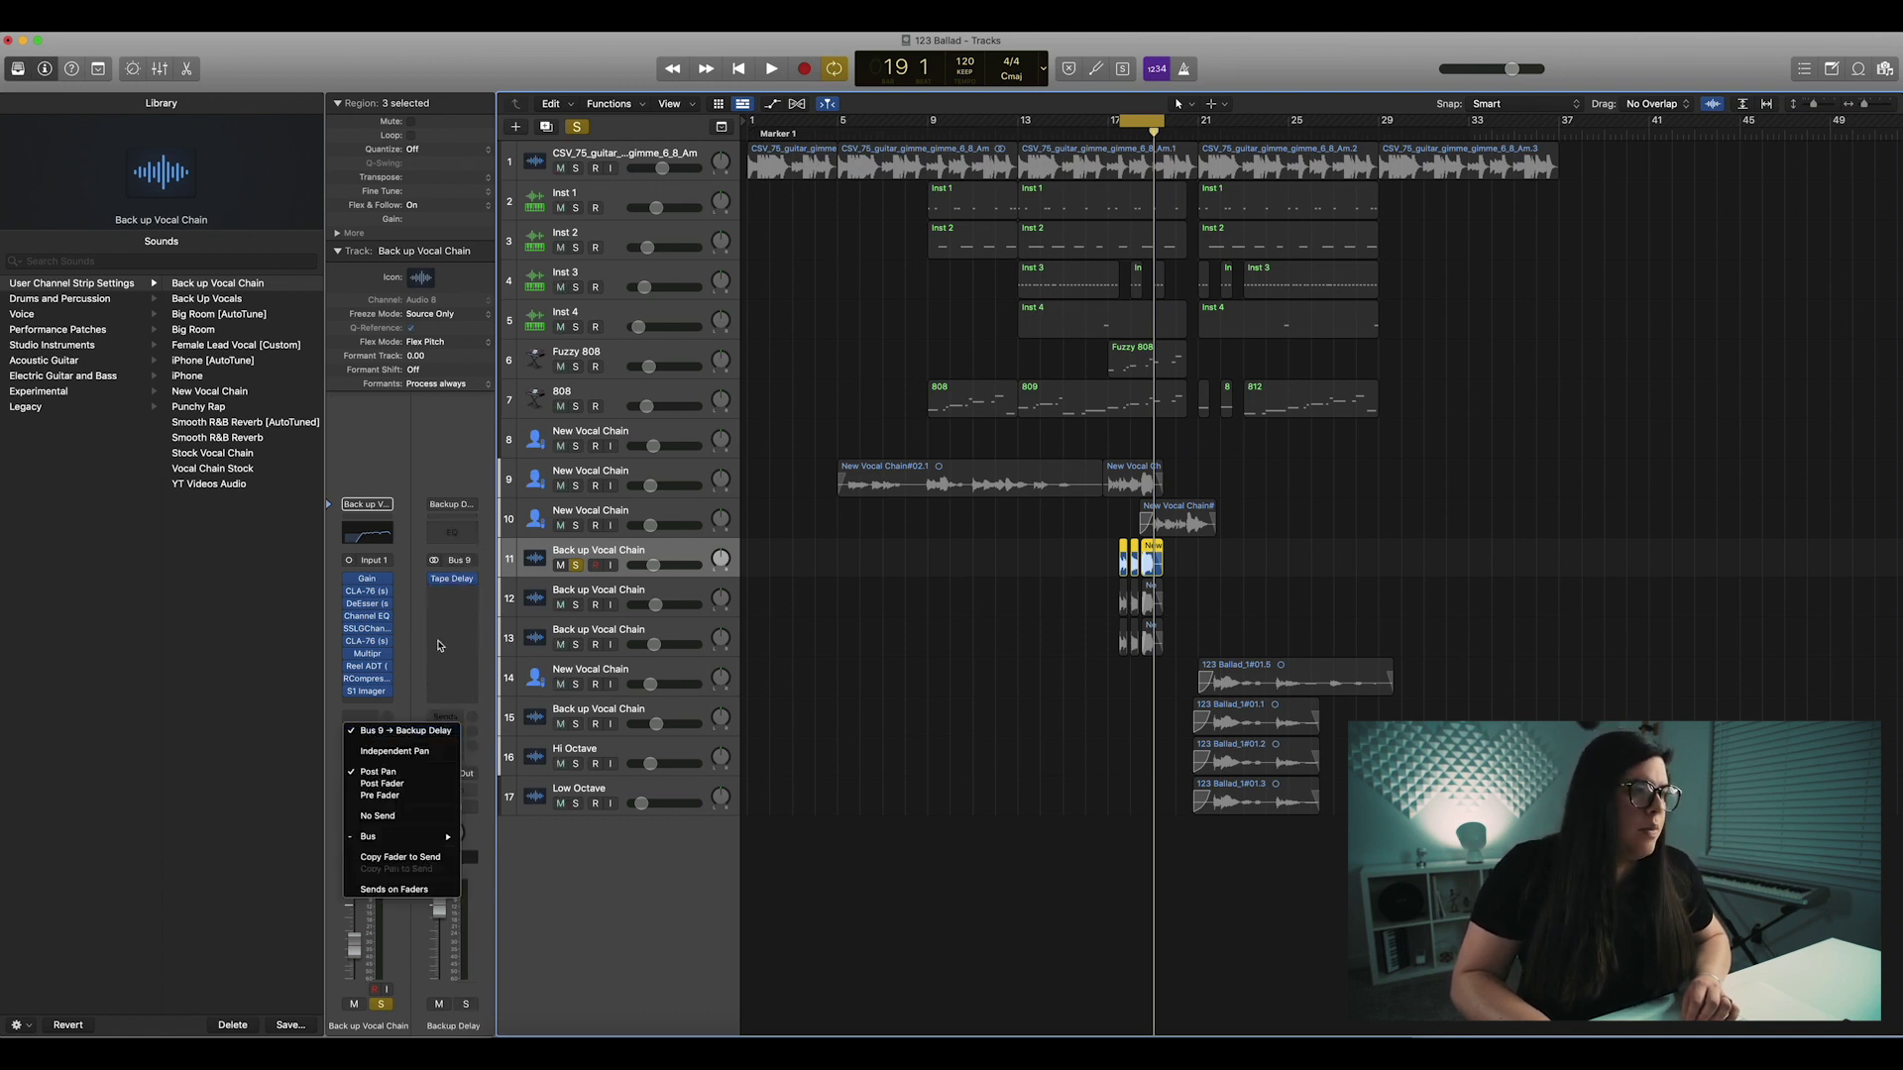
{"action": "left_click", "coordinate": [364, 738]}
{"action": "left_click", "coordinate": [452, 579]}
{"action": "left_click_drag", "start_coordinate": [957, 223], "coordinate": [793, 201]}
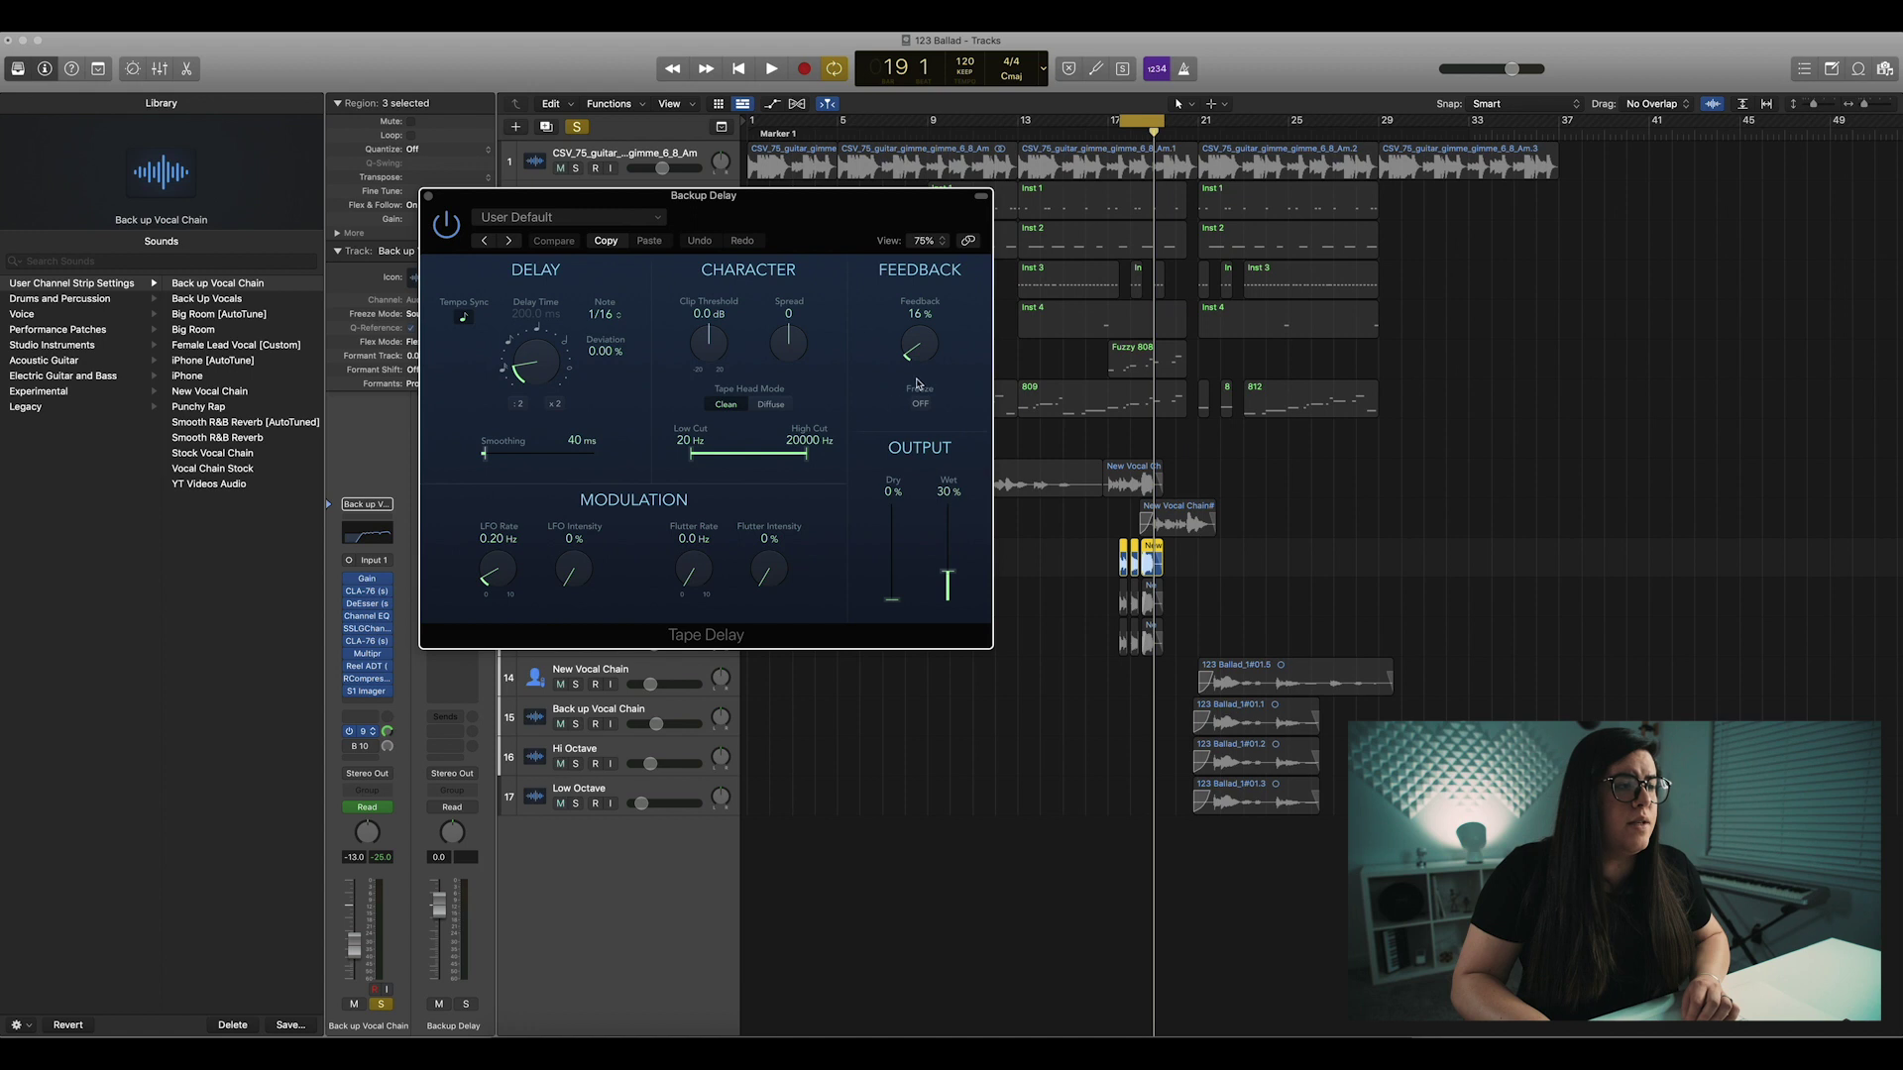
{"action": "key", "text": "space"}
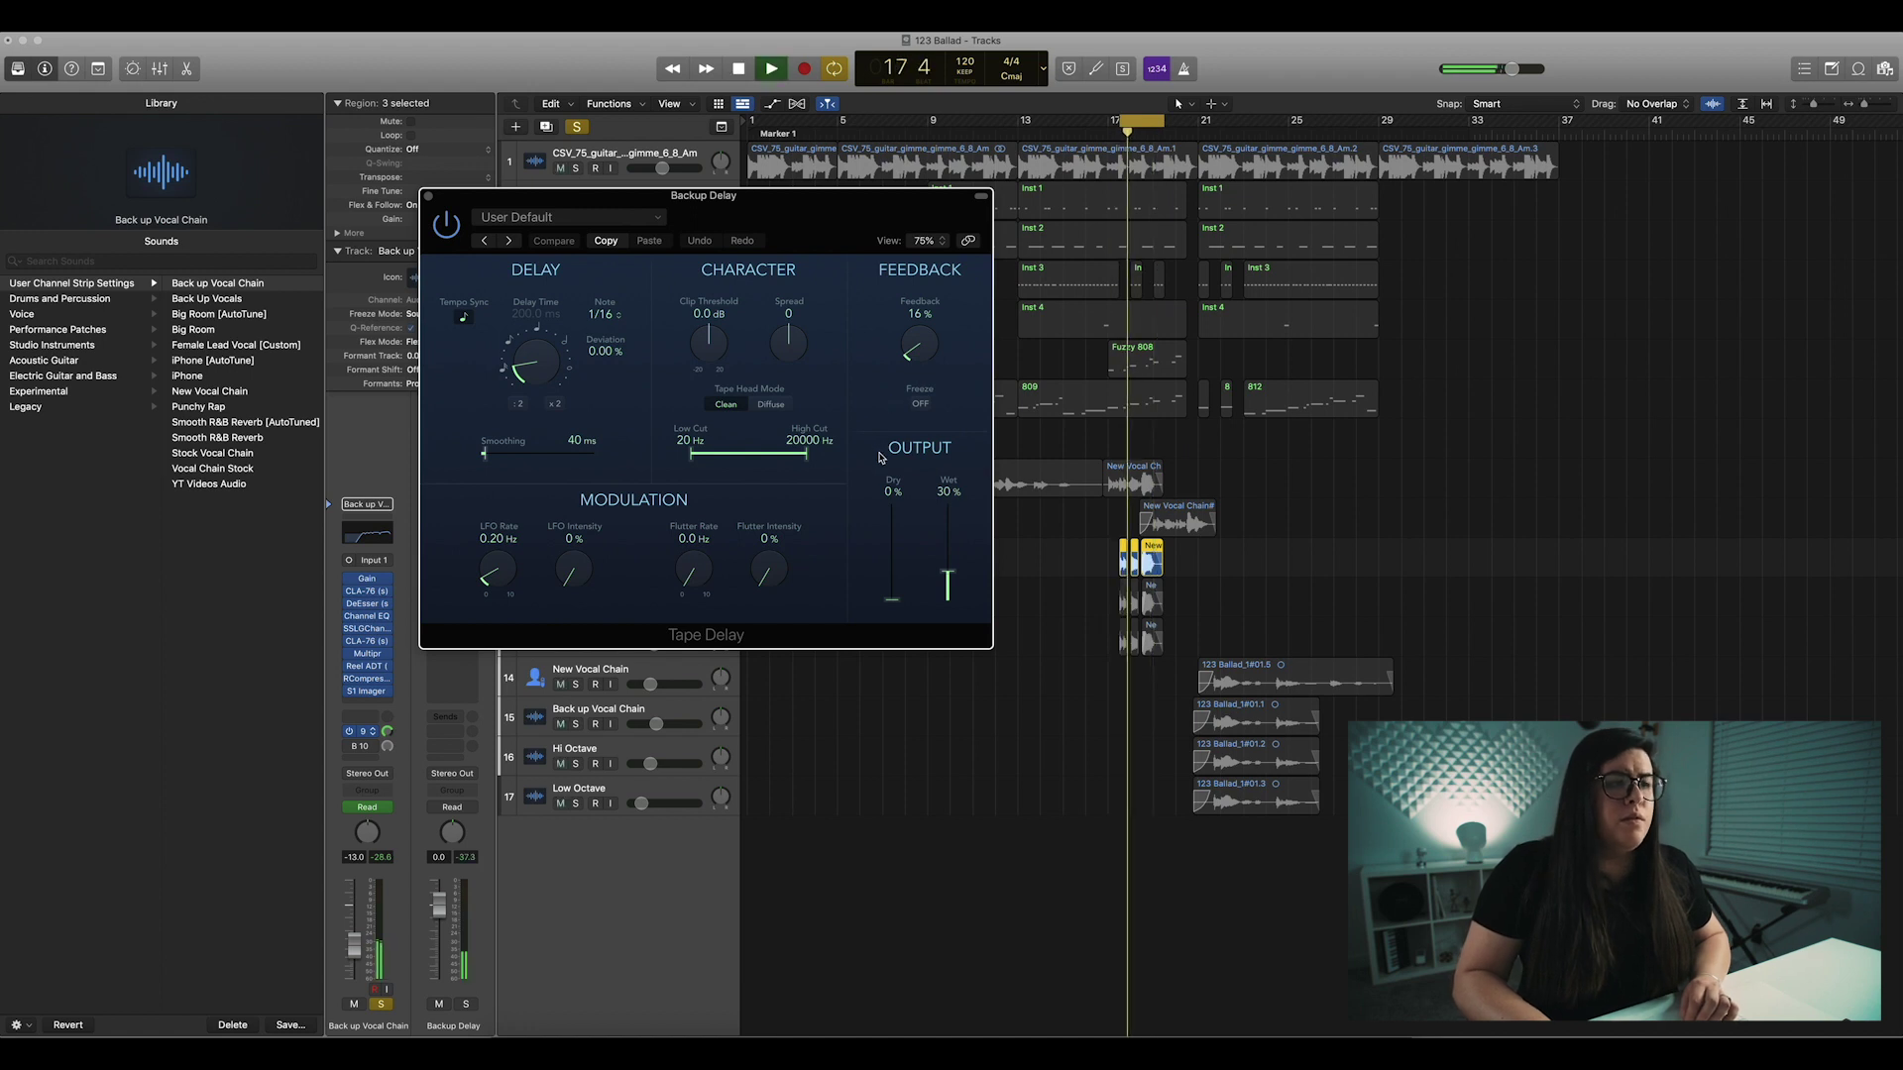
{"action": "key", "text": "space"}
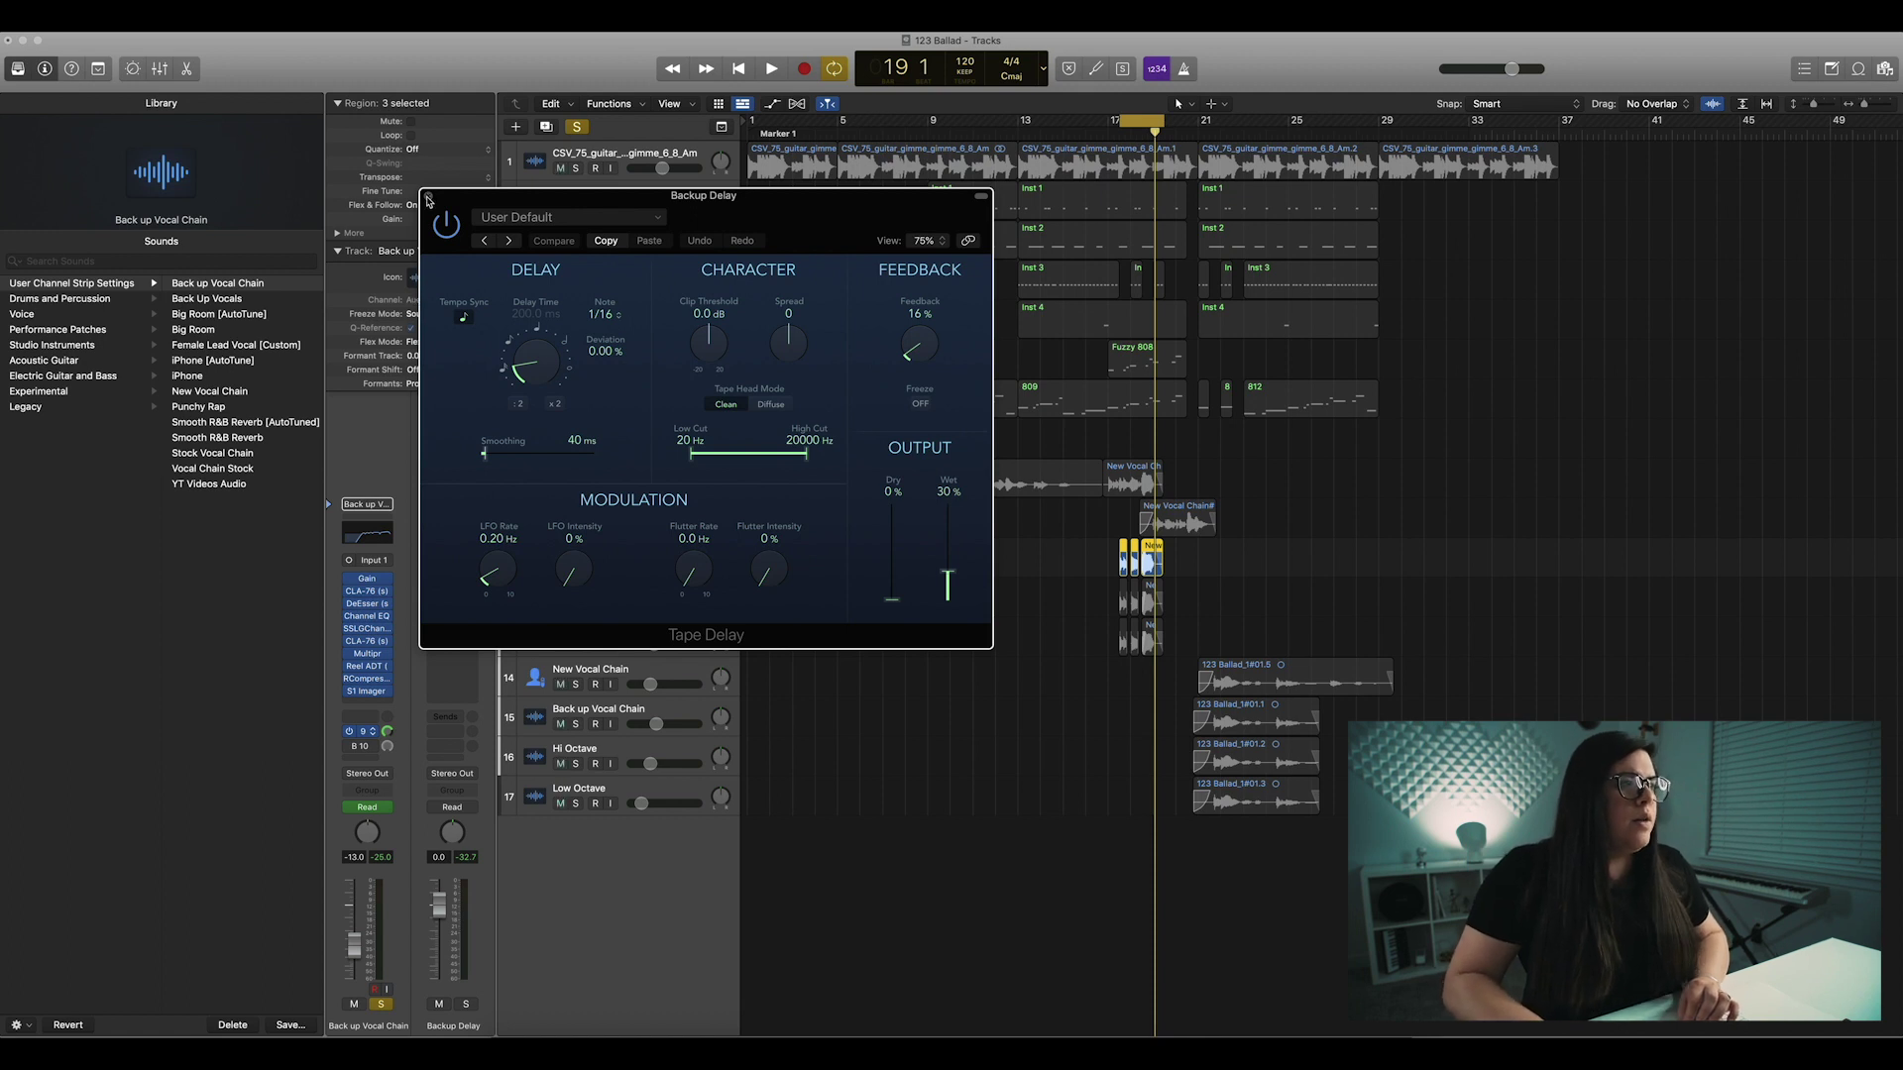
{"action": "left_click", "coordinate": [428, 198]}
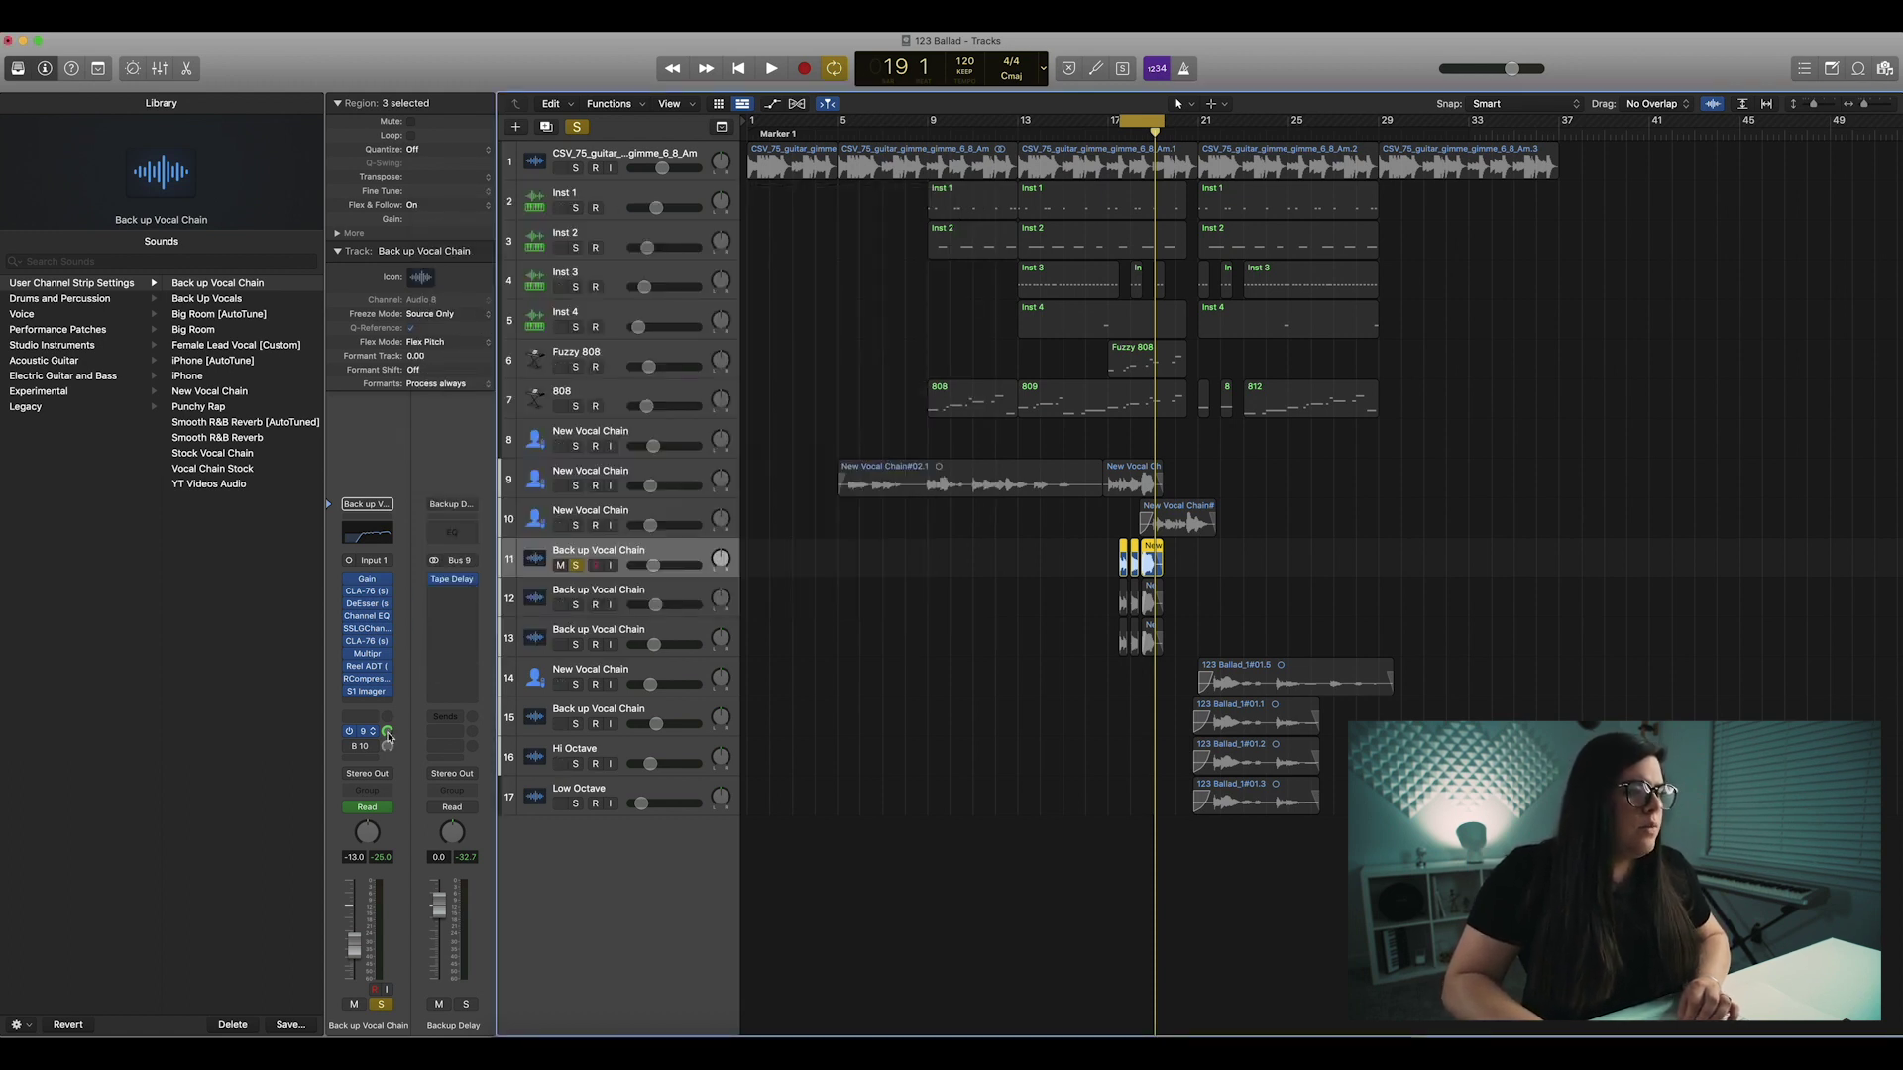
- Enable the Bus 10 Backup Reverb send and audition the backup vocal with that bus's reverbs and doubler bypassed
{"action": "left_click", "coordinate": [361, 745]}
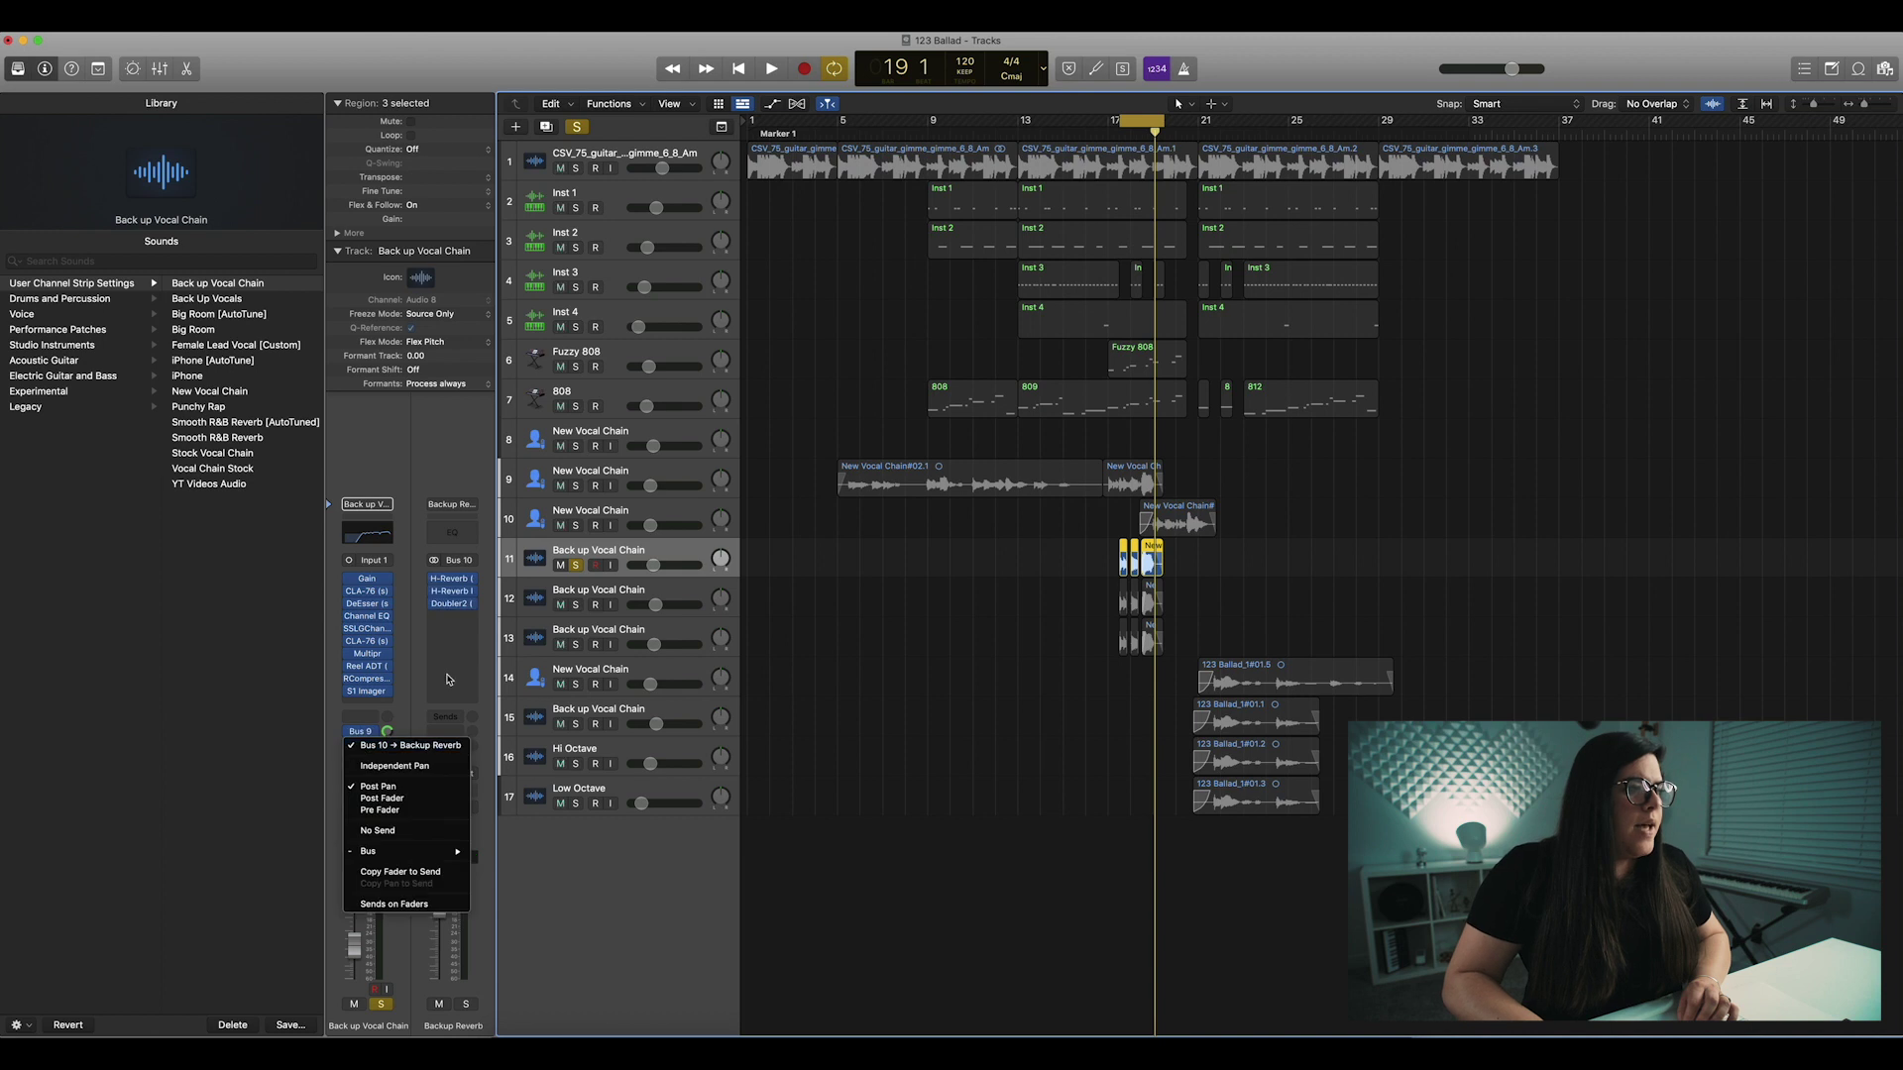
{"action": "left_click", "coordinate": [449, 679]}
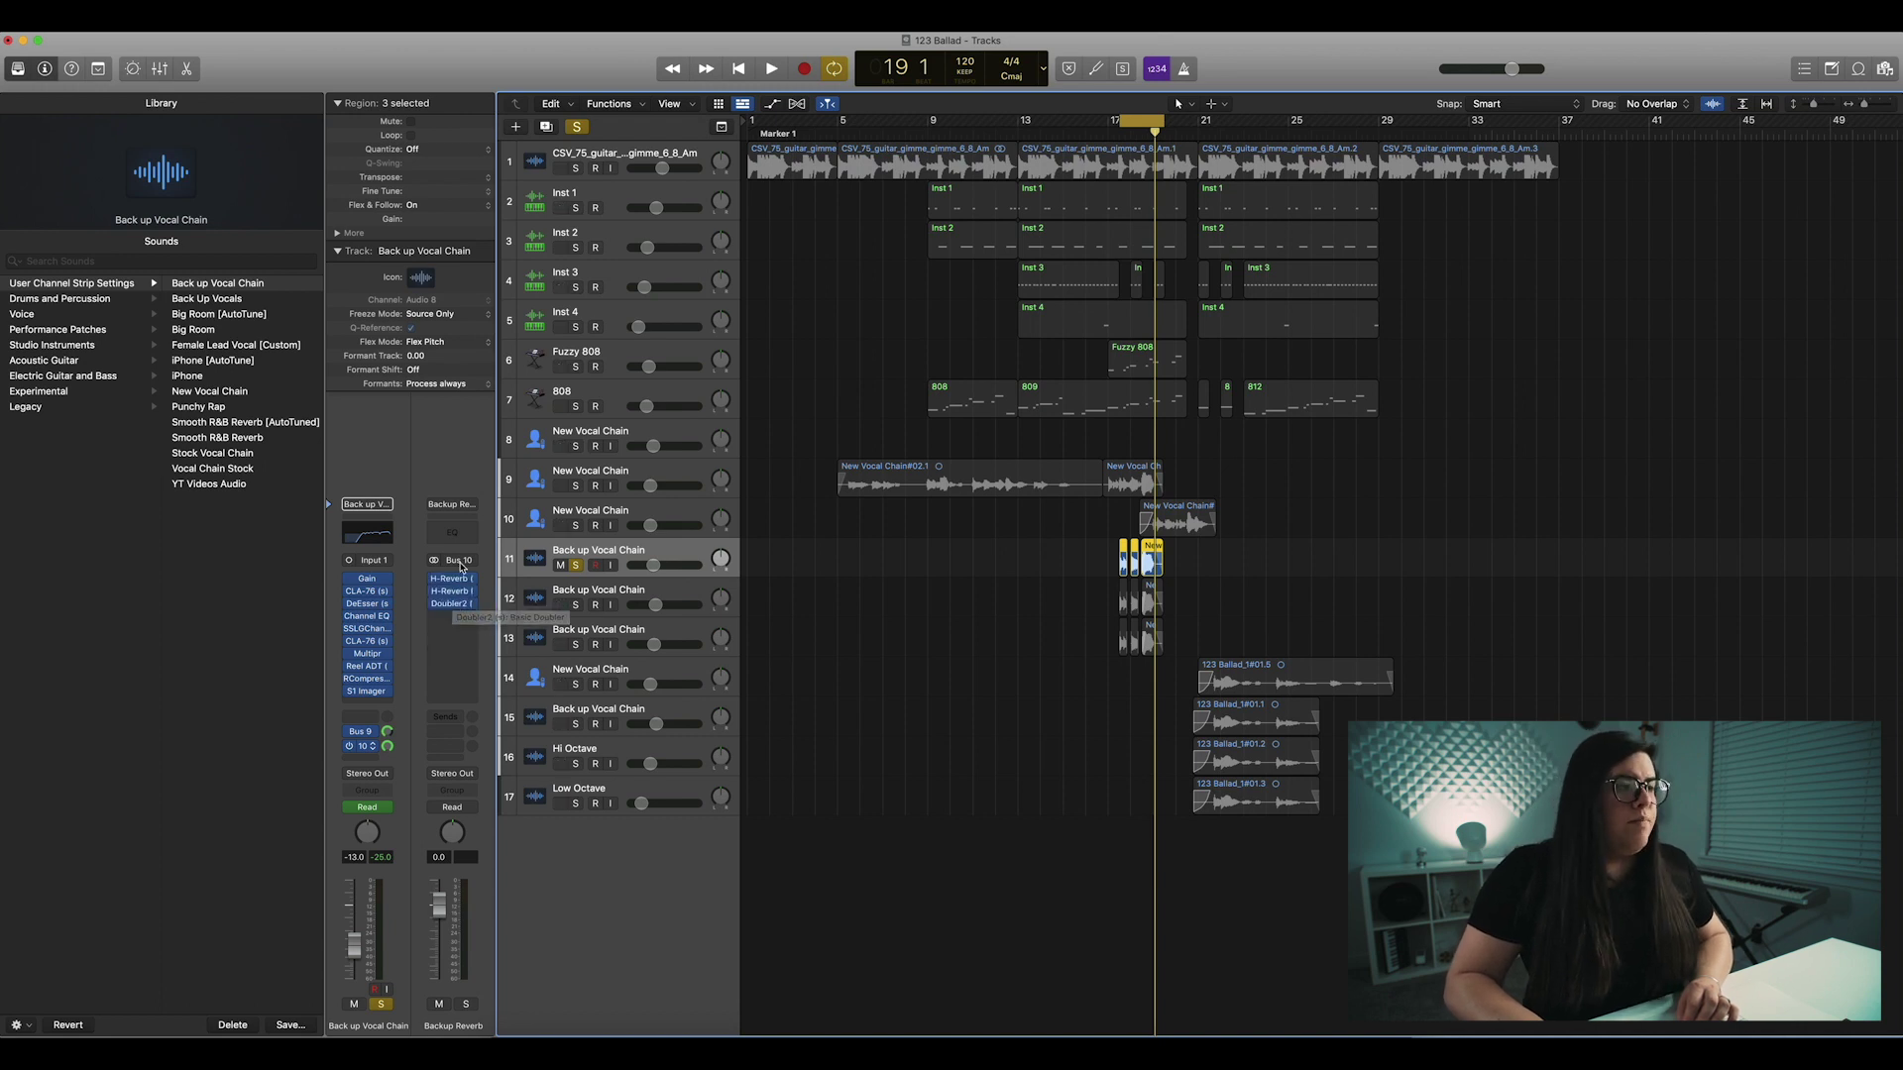
{"action": "left_click", "coordinate": [451, 577]}
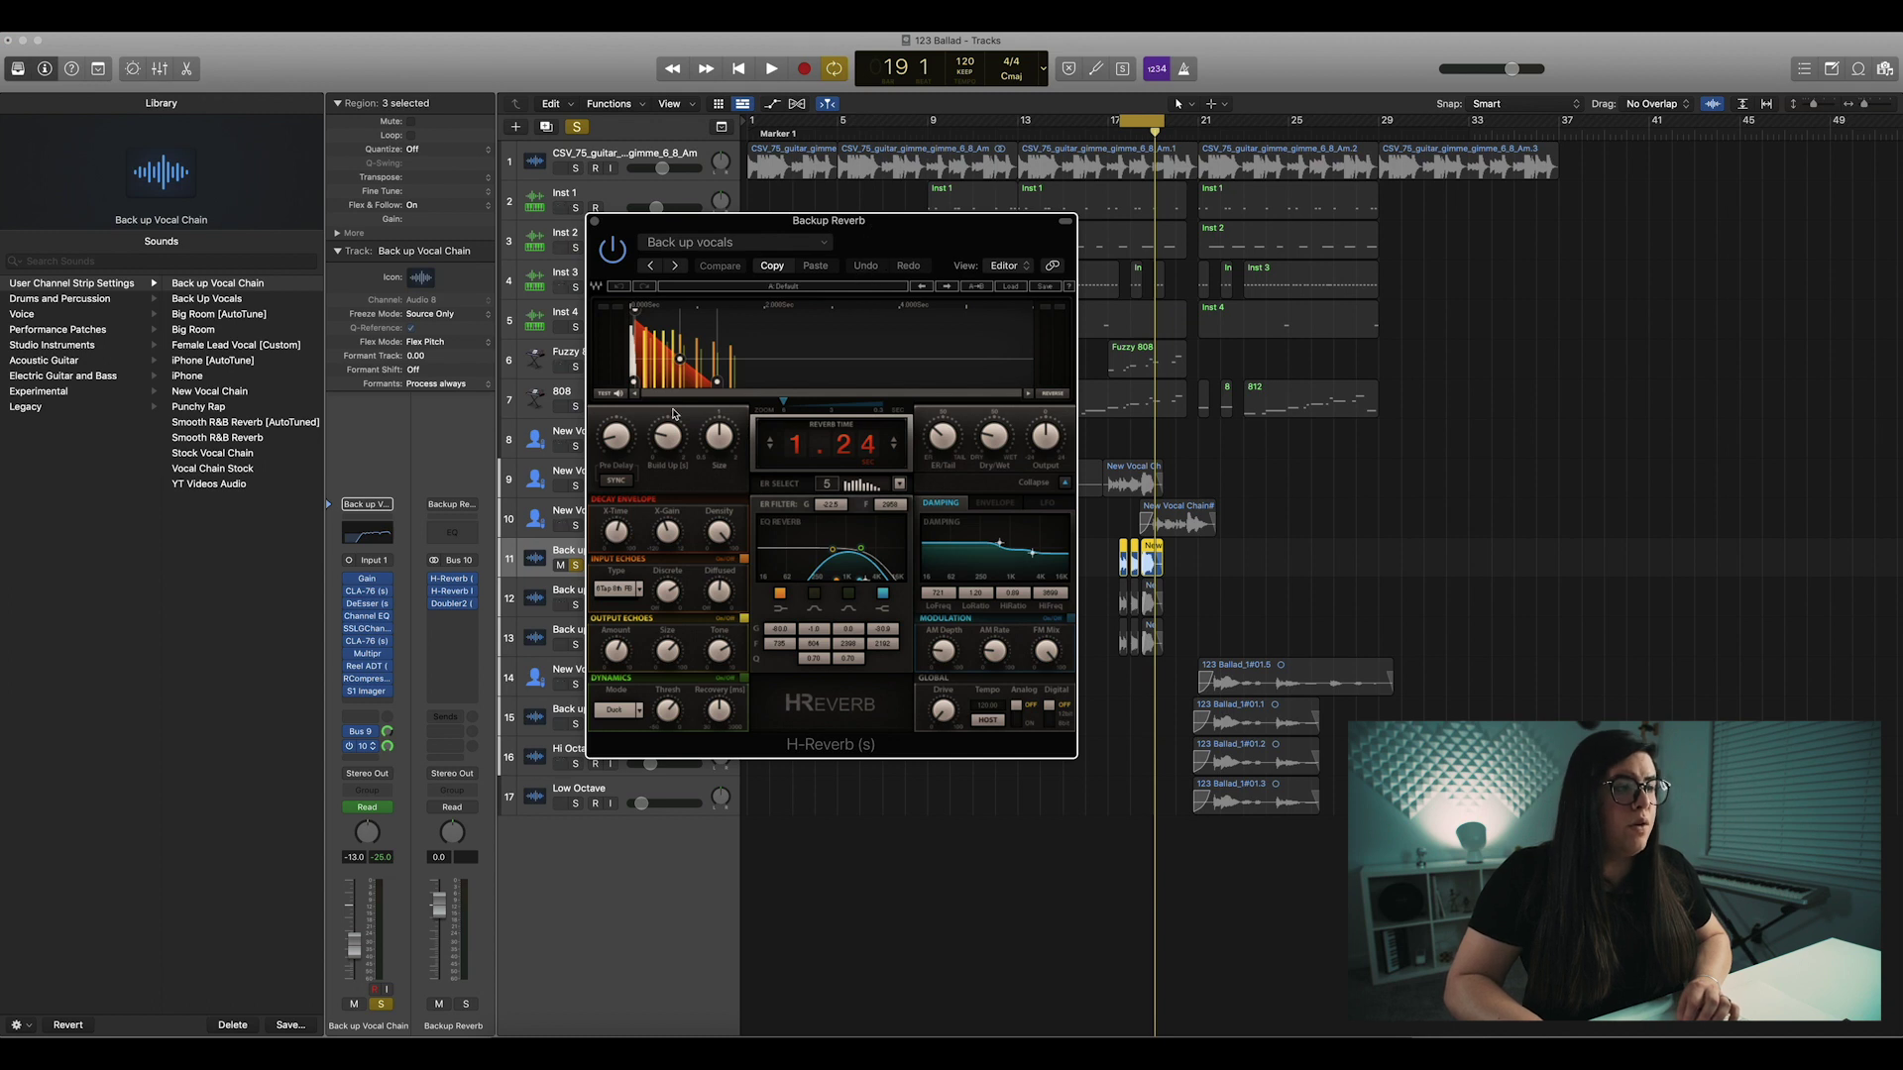
{"action": "left_click", "coordinate": [434, 593]}
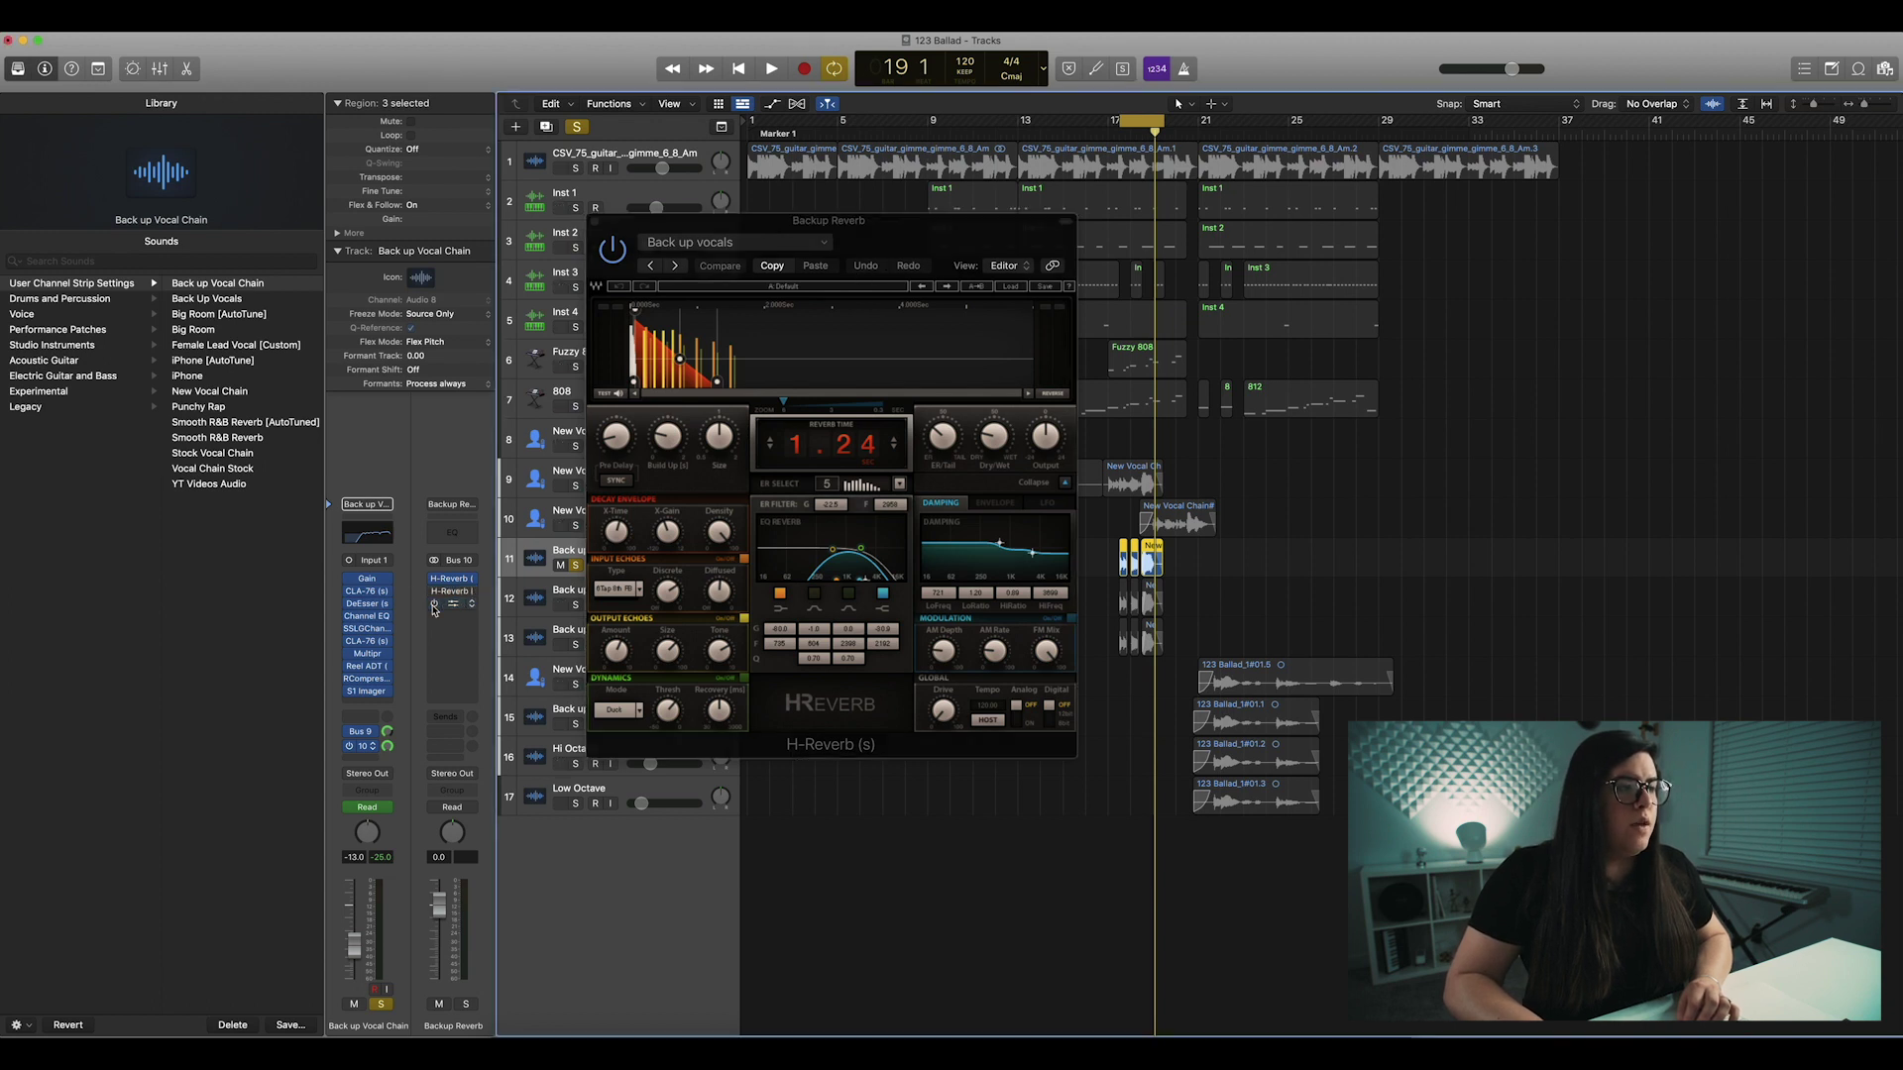
{"action": "left_click", "coordinate": [879, 287]}
{"action": "key", "text": "space"}
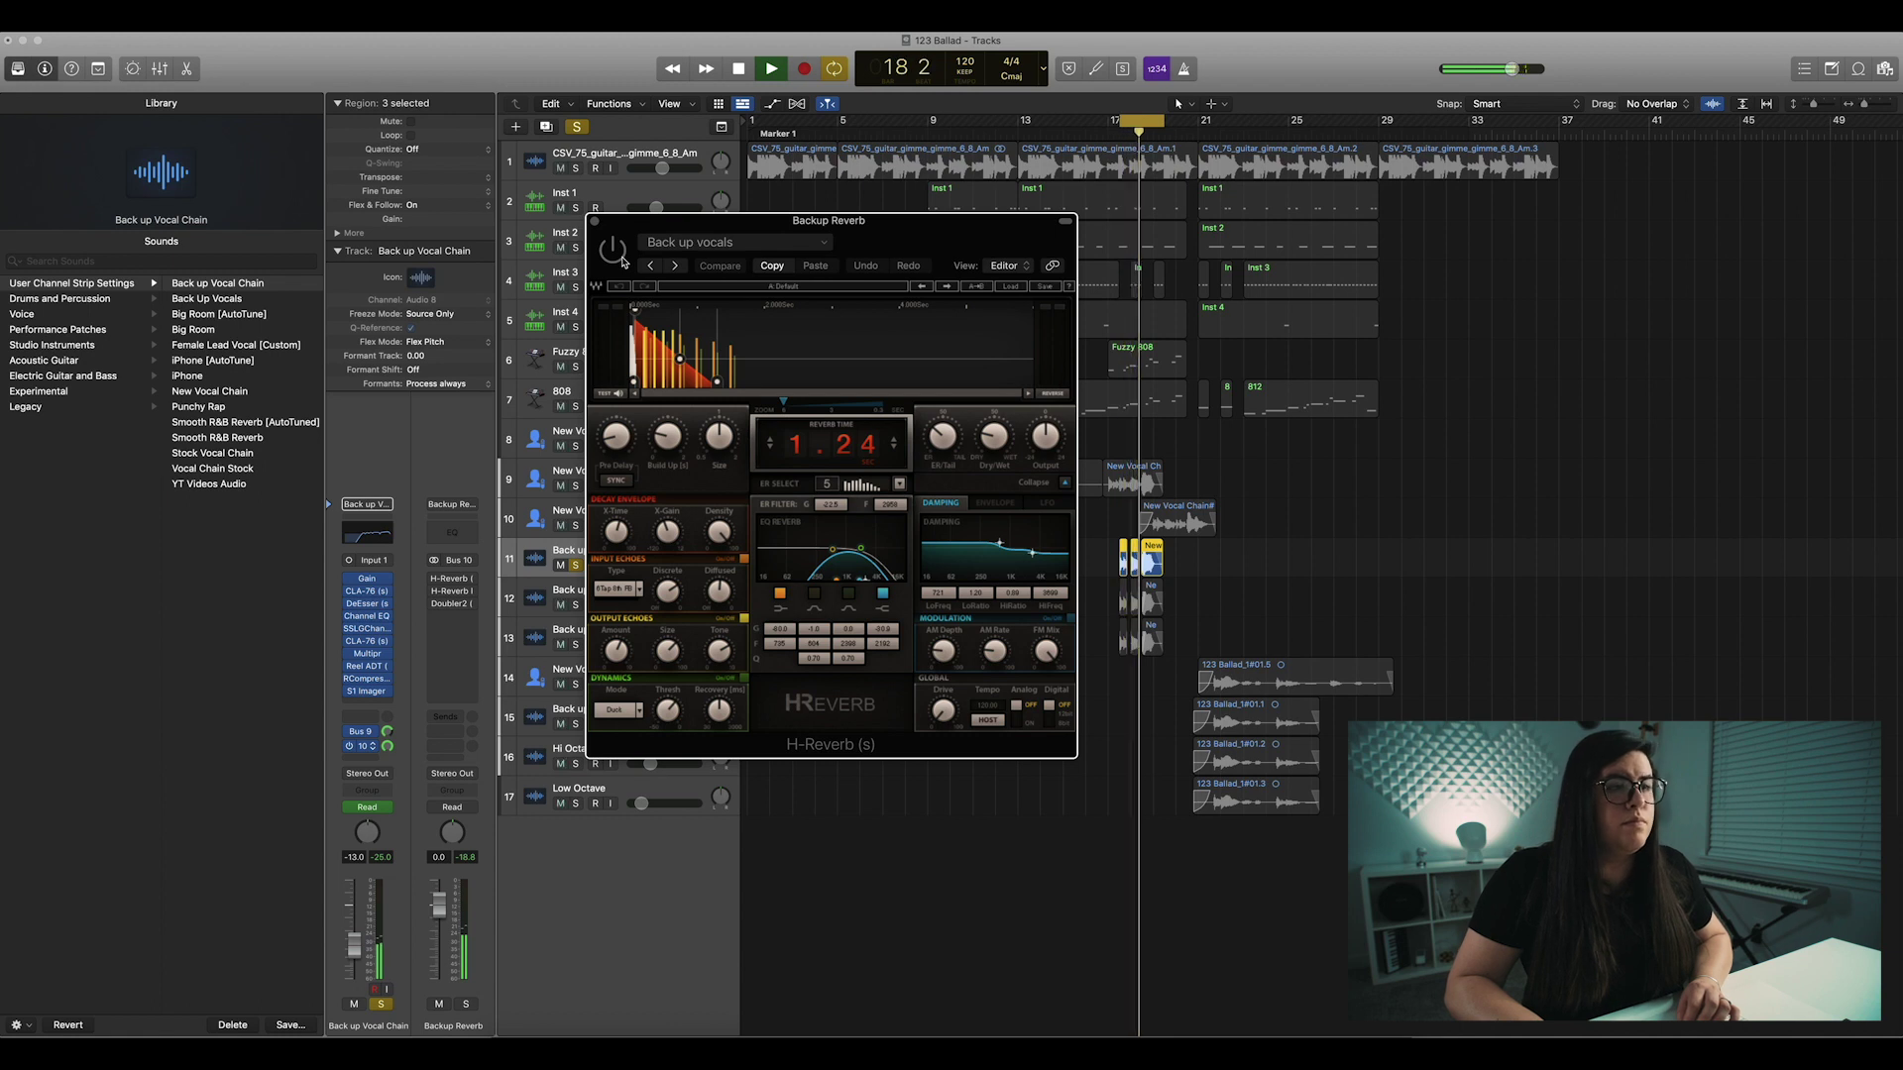
{"action": "key", "text": "space"}
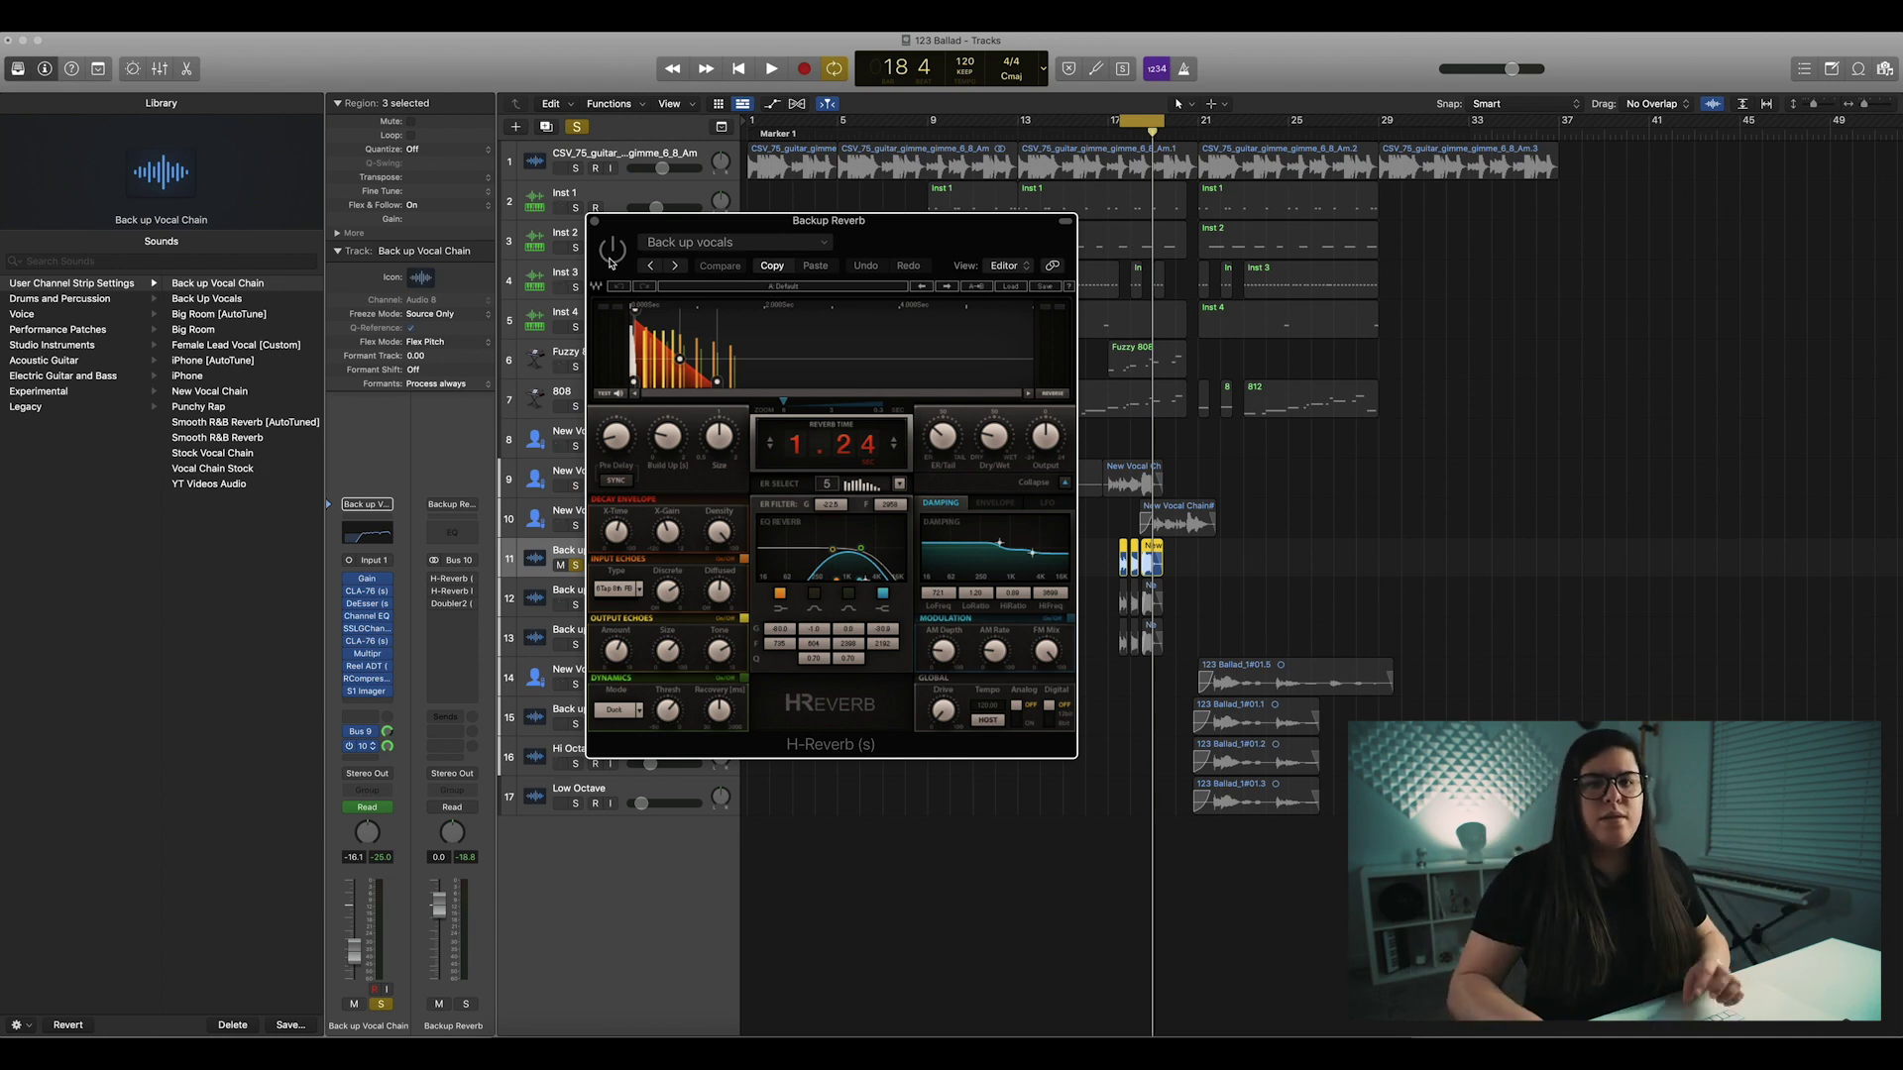
- Turn on the first H-Reverb on the Backup Reverb bus and audition the backup vocal through it
{"action": "left_click", "coordinate": [612, 256]}
{"action": "key", "text": "space"}
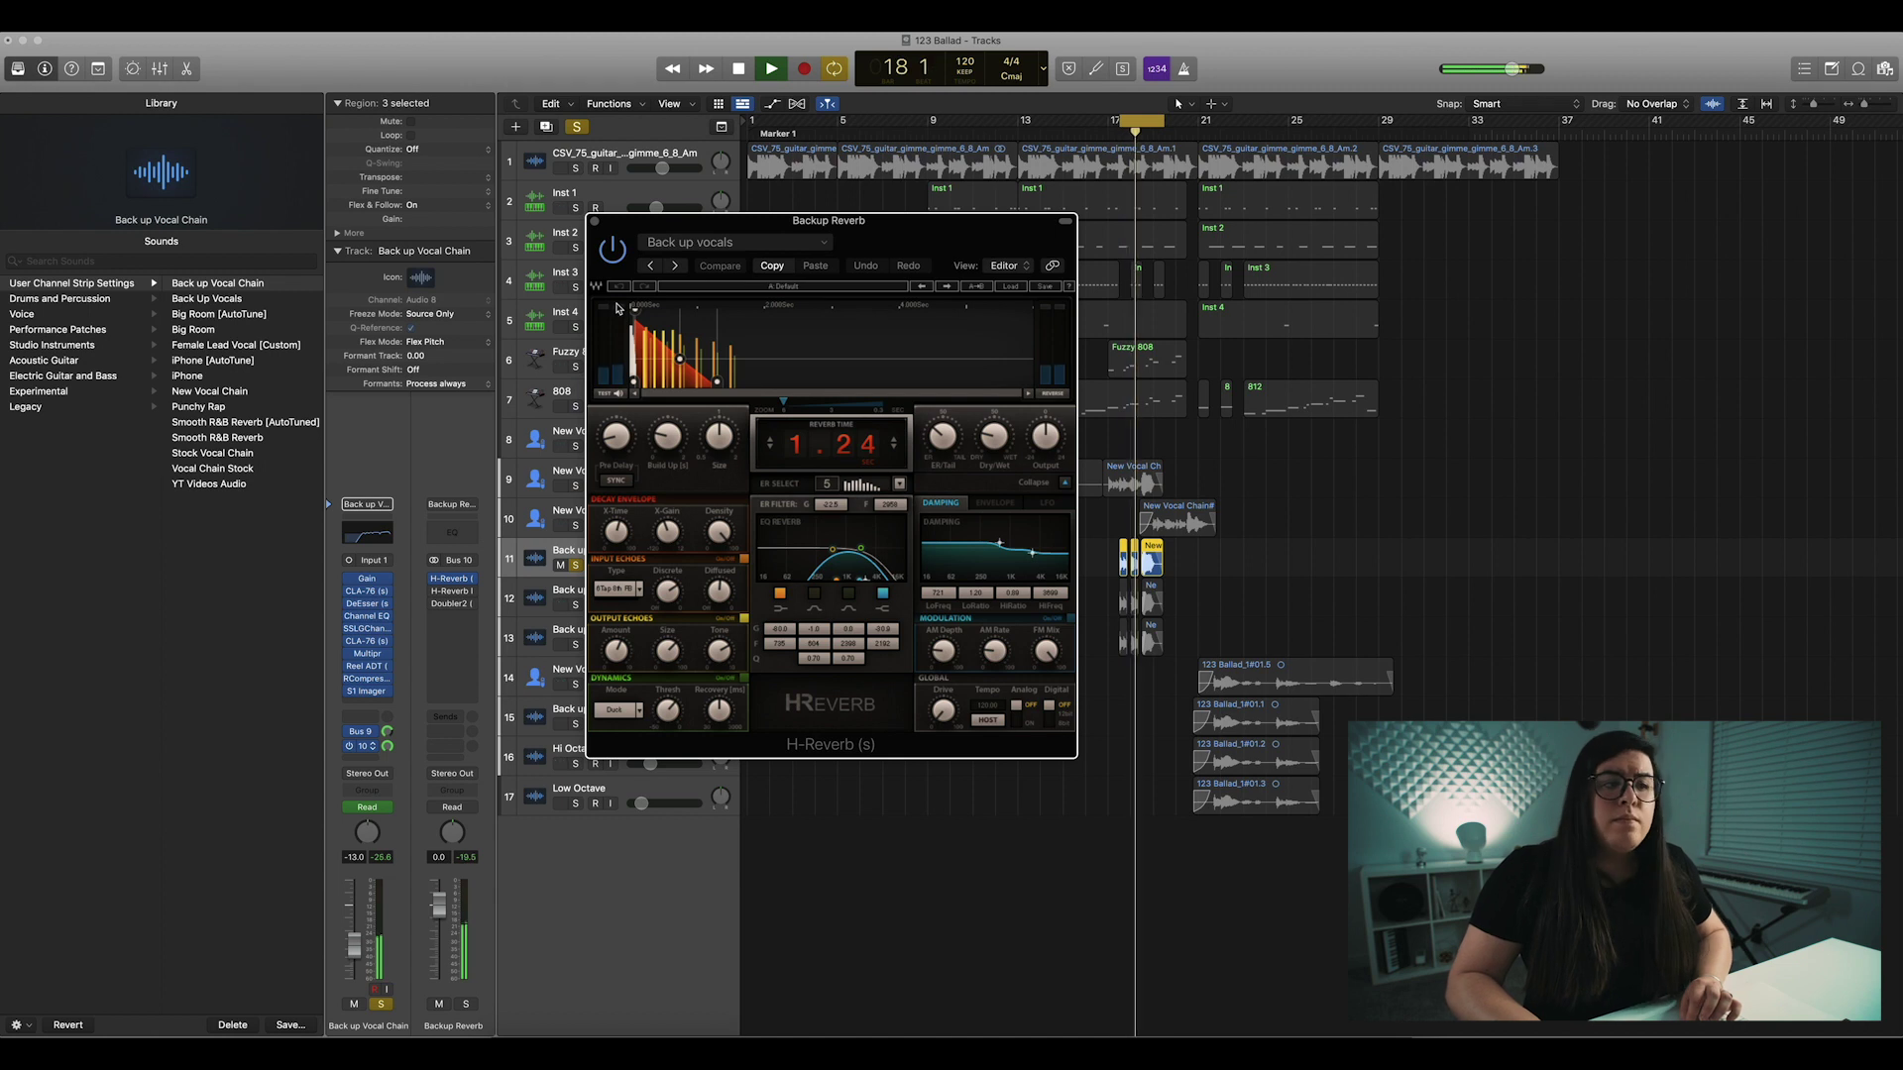
{"action": "key", "text": "space"}
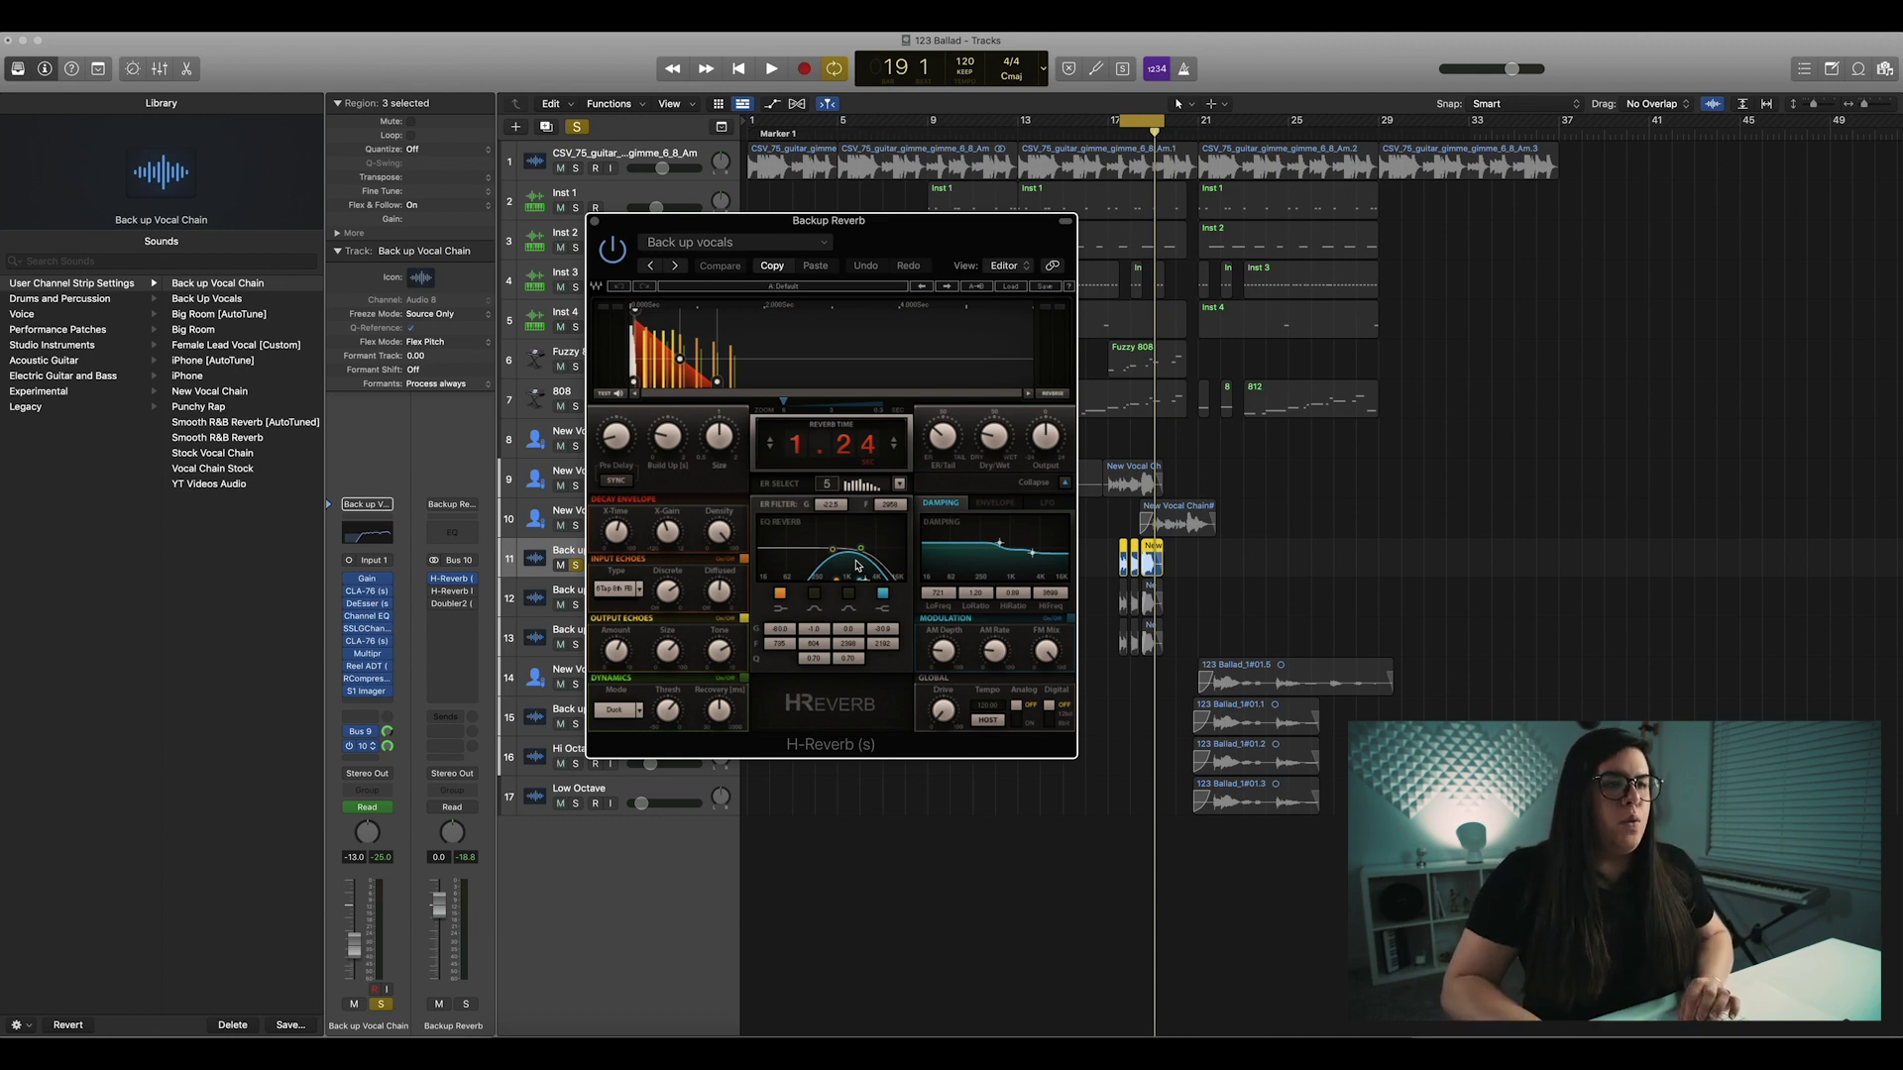
{"action": "left_click", "coordinate": [595, 221]}
- Turn on the H-Reverb long plug-in and compare the backup vocal with it bypassed and active
{"action": "mouse_move", "coordinate": [471, 595]}
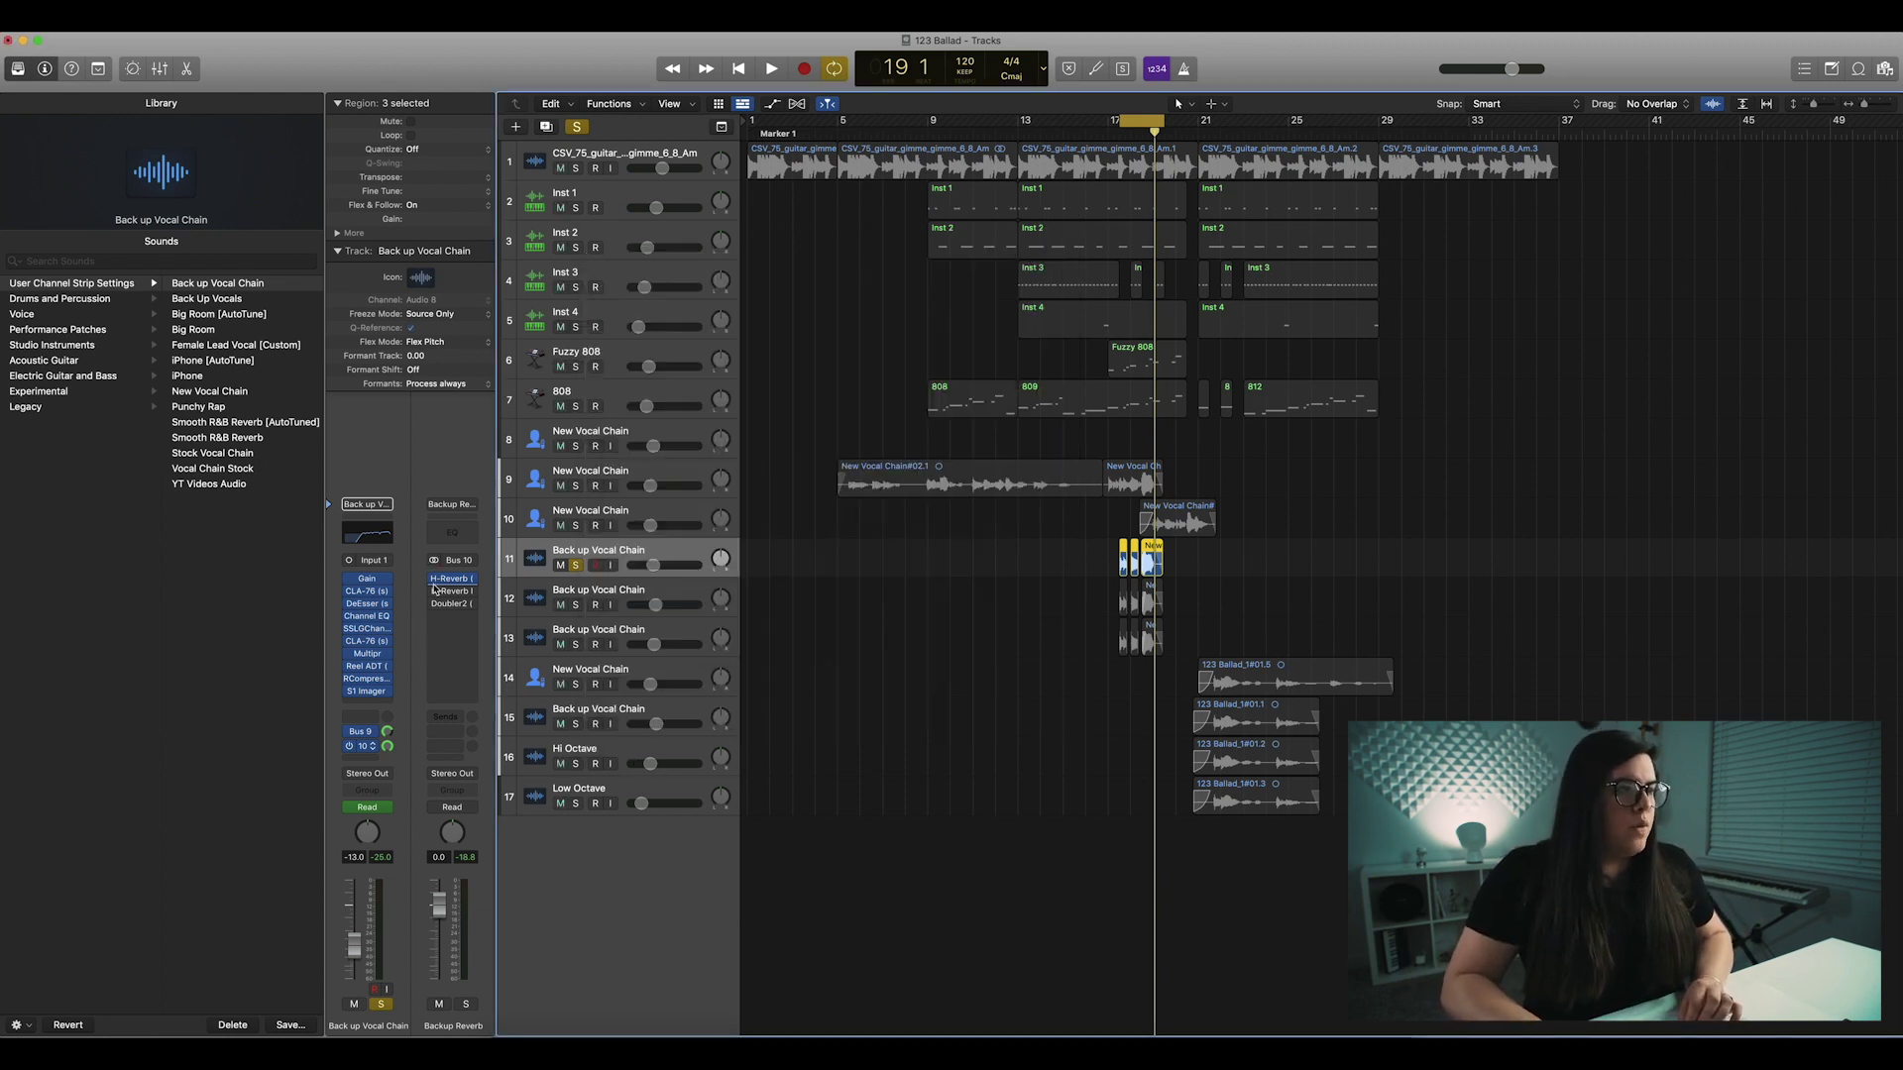
{"action": "left_click", "coordinate": [458, 593]}
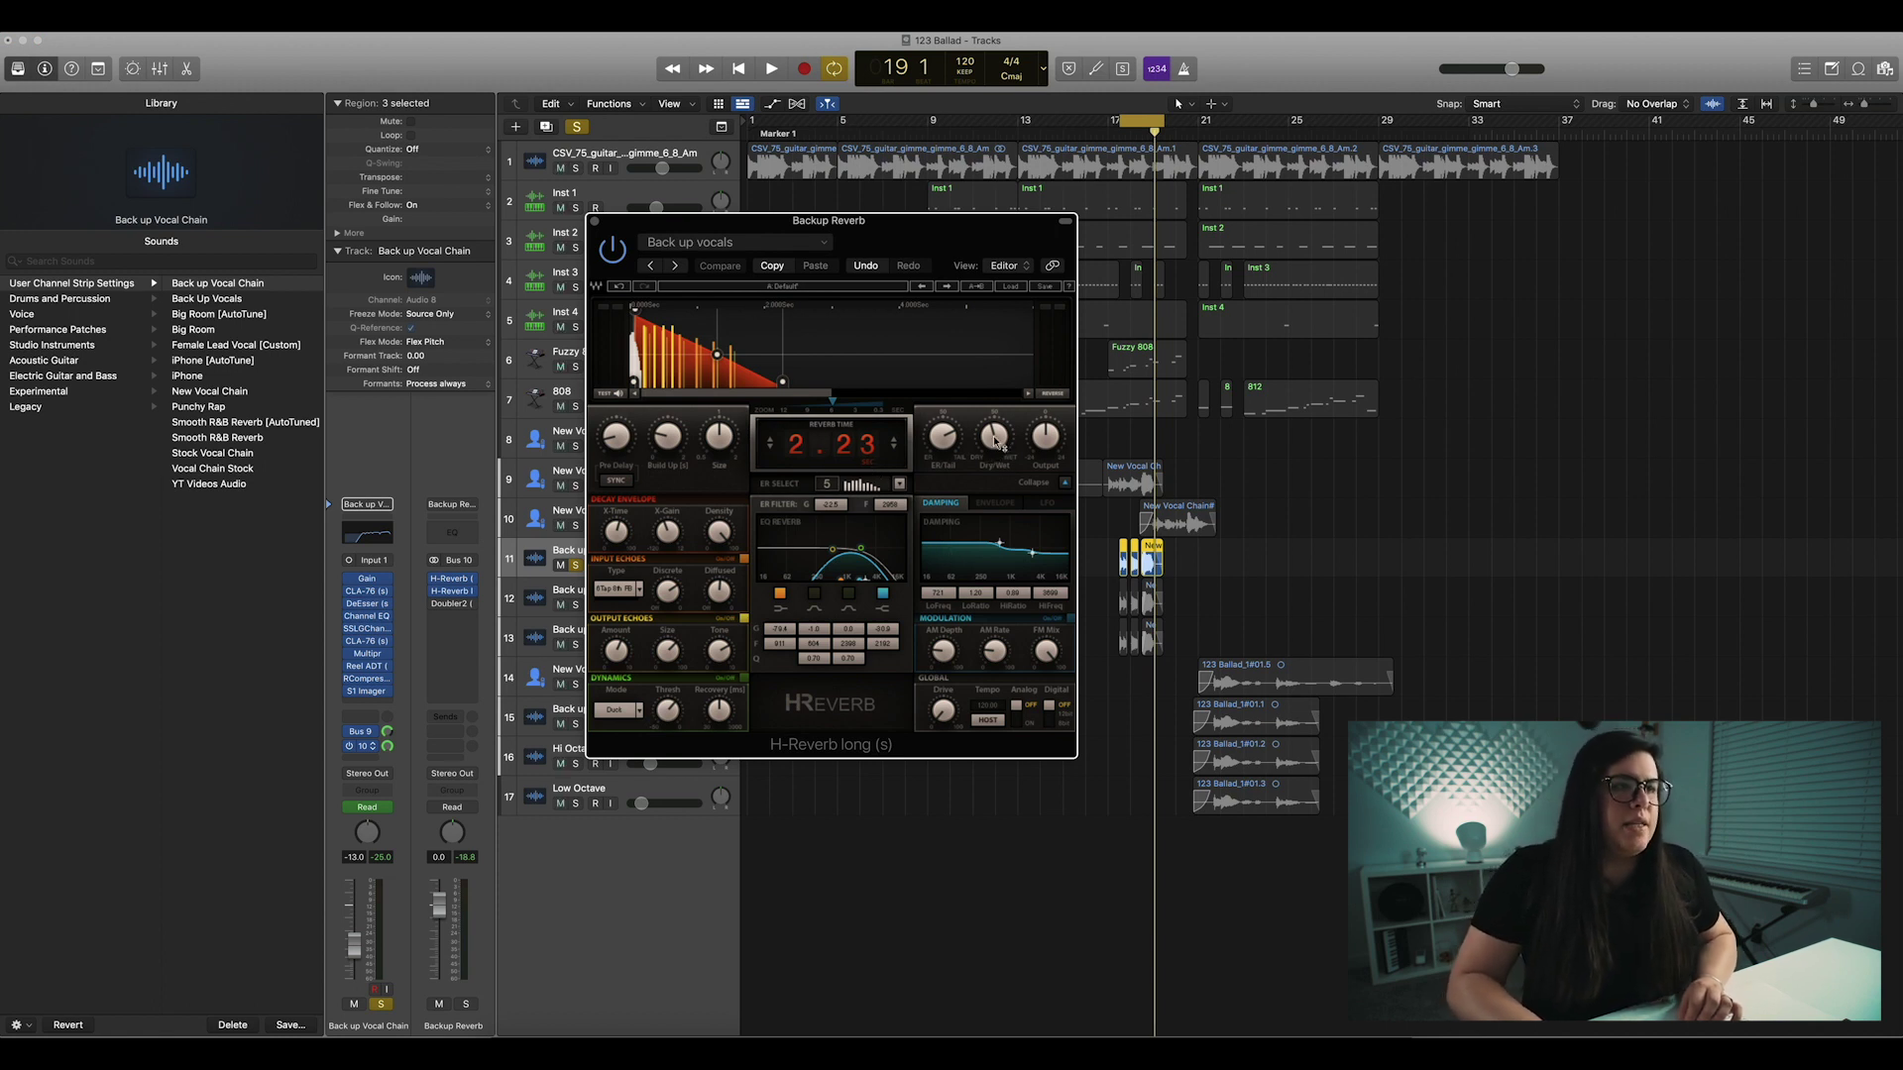
{"action": "left_click", "coordinate": [622, 264]}
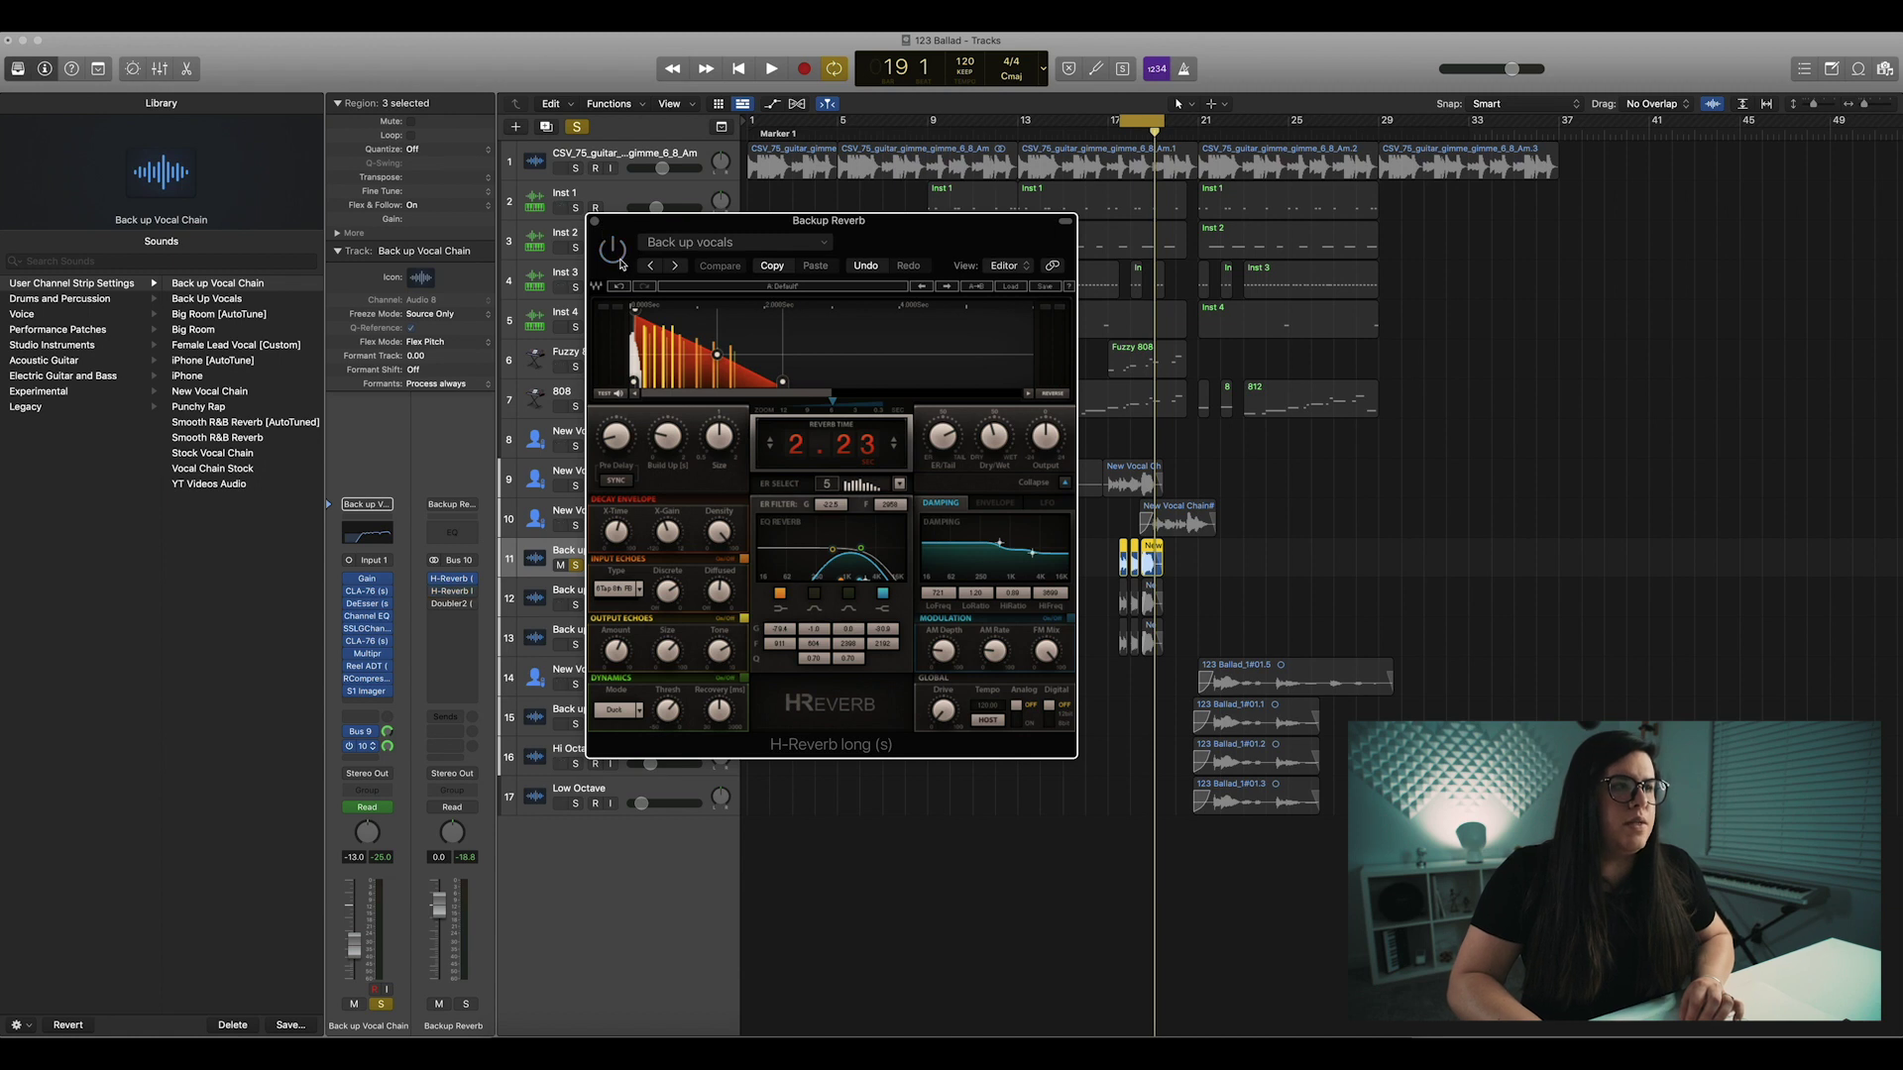
{"action": "key", "text": "space"}
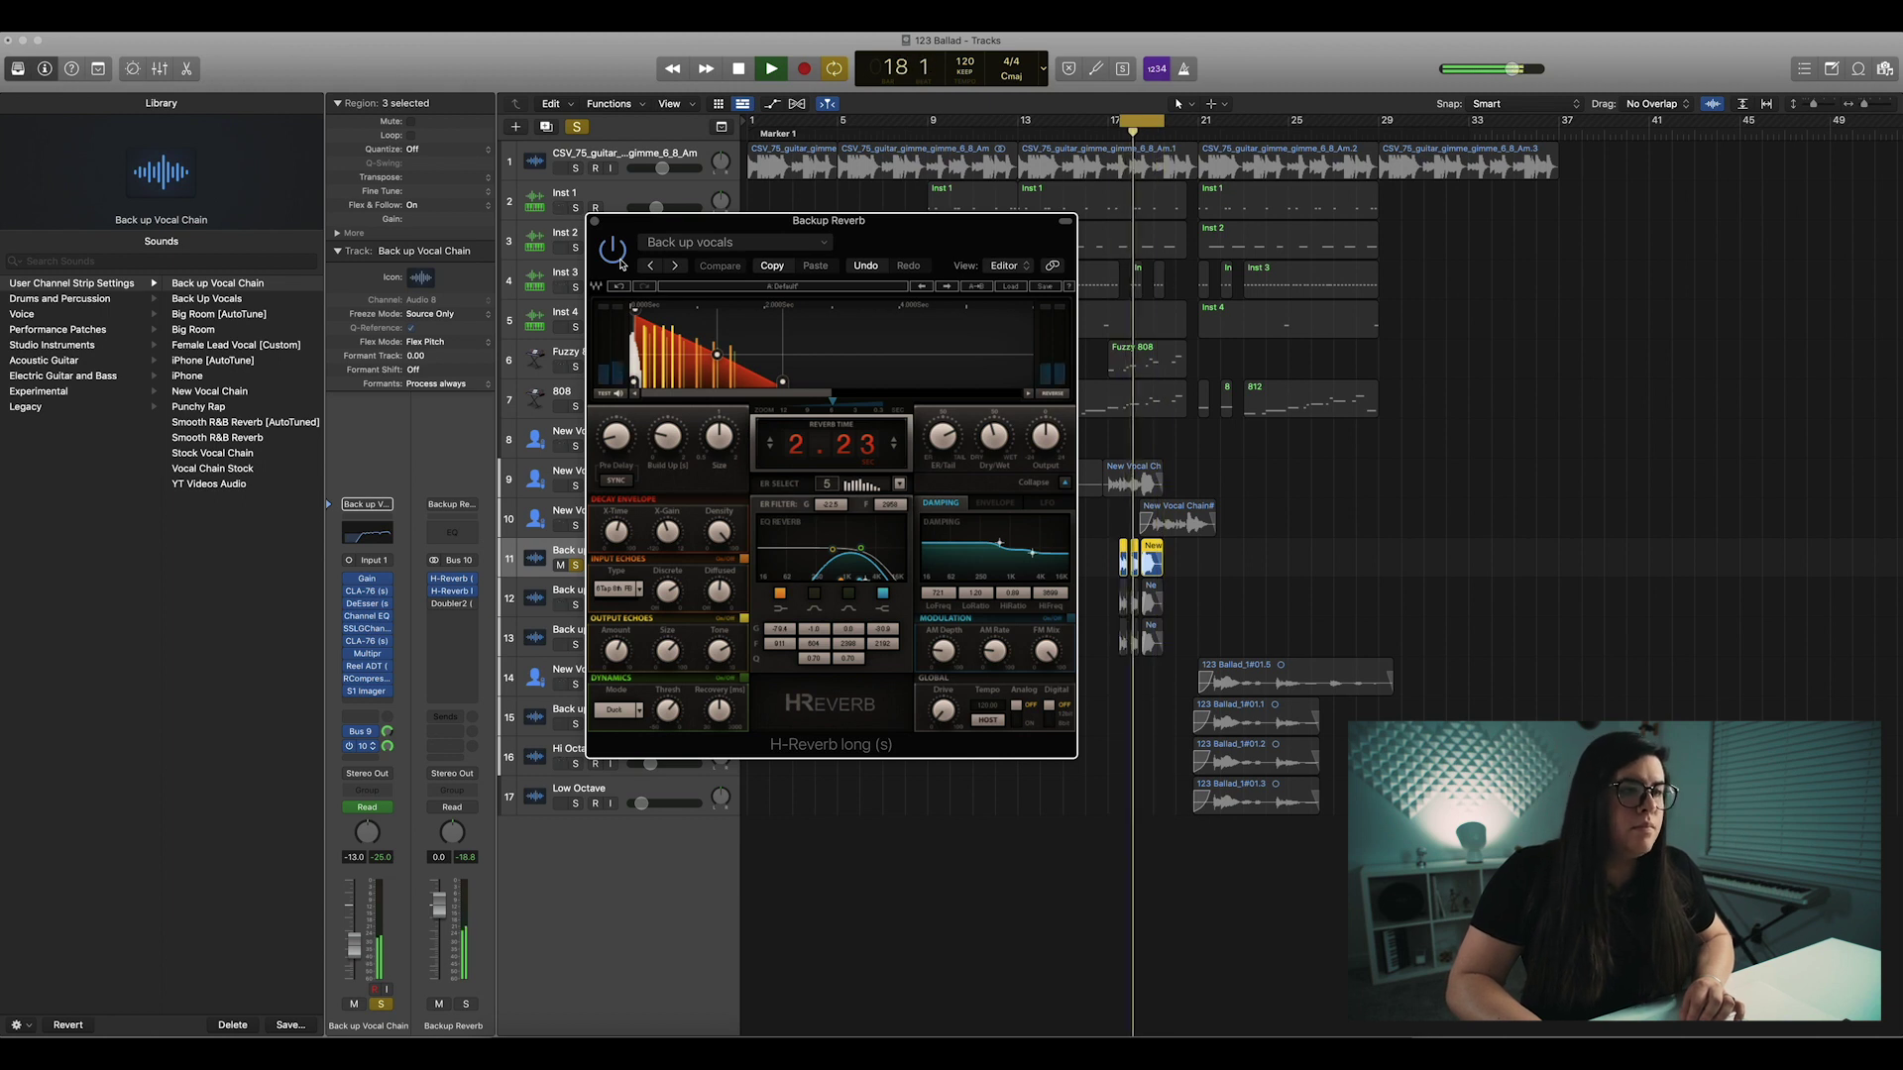
{"action": "key", "text": "space"}
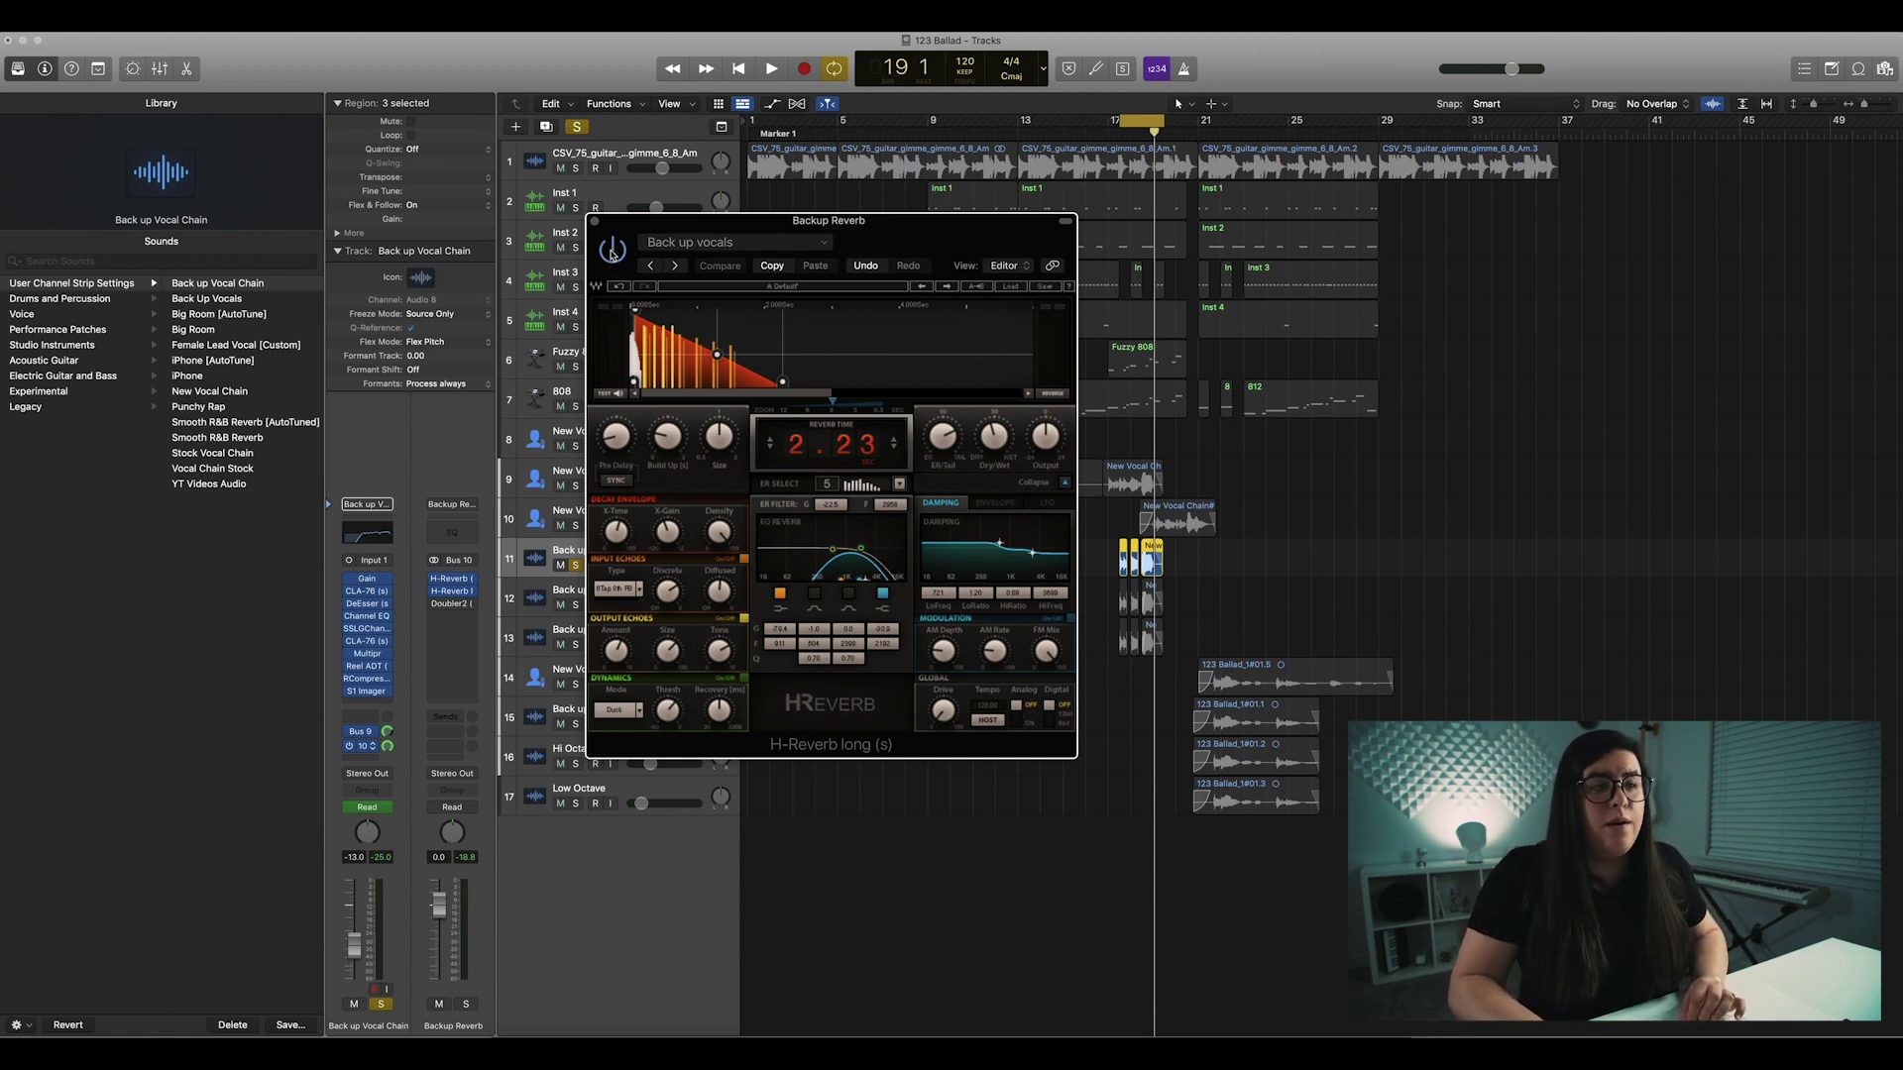
{"action": "left_click", "coordinate": [595, 222]}
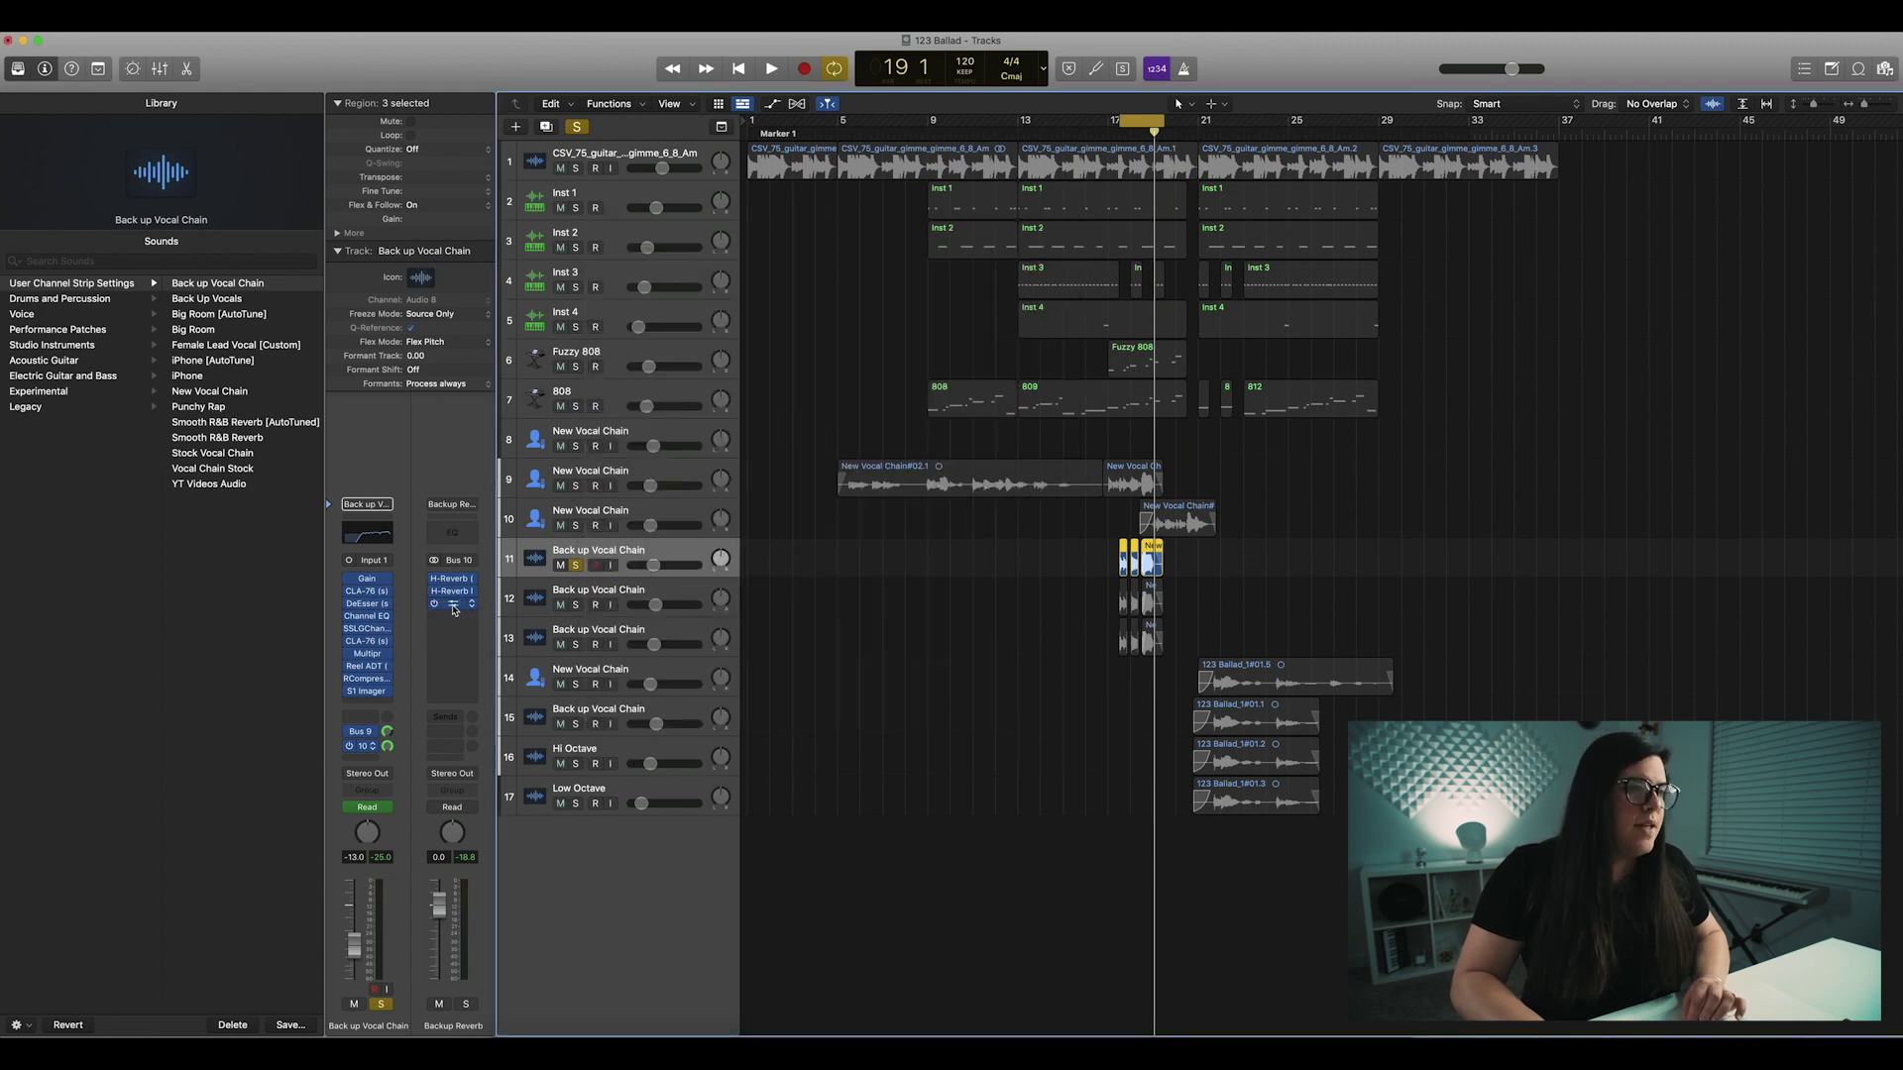
- Turn on Doubler2 with the Basic Doubler preset on the Backup Reverb bus and audition the result
{"action": "left_click", "coordinate": [451, 603]}
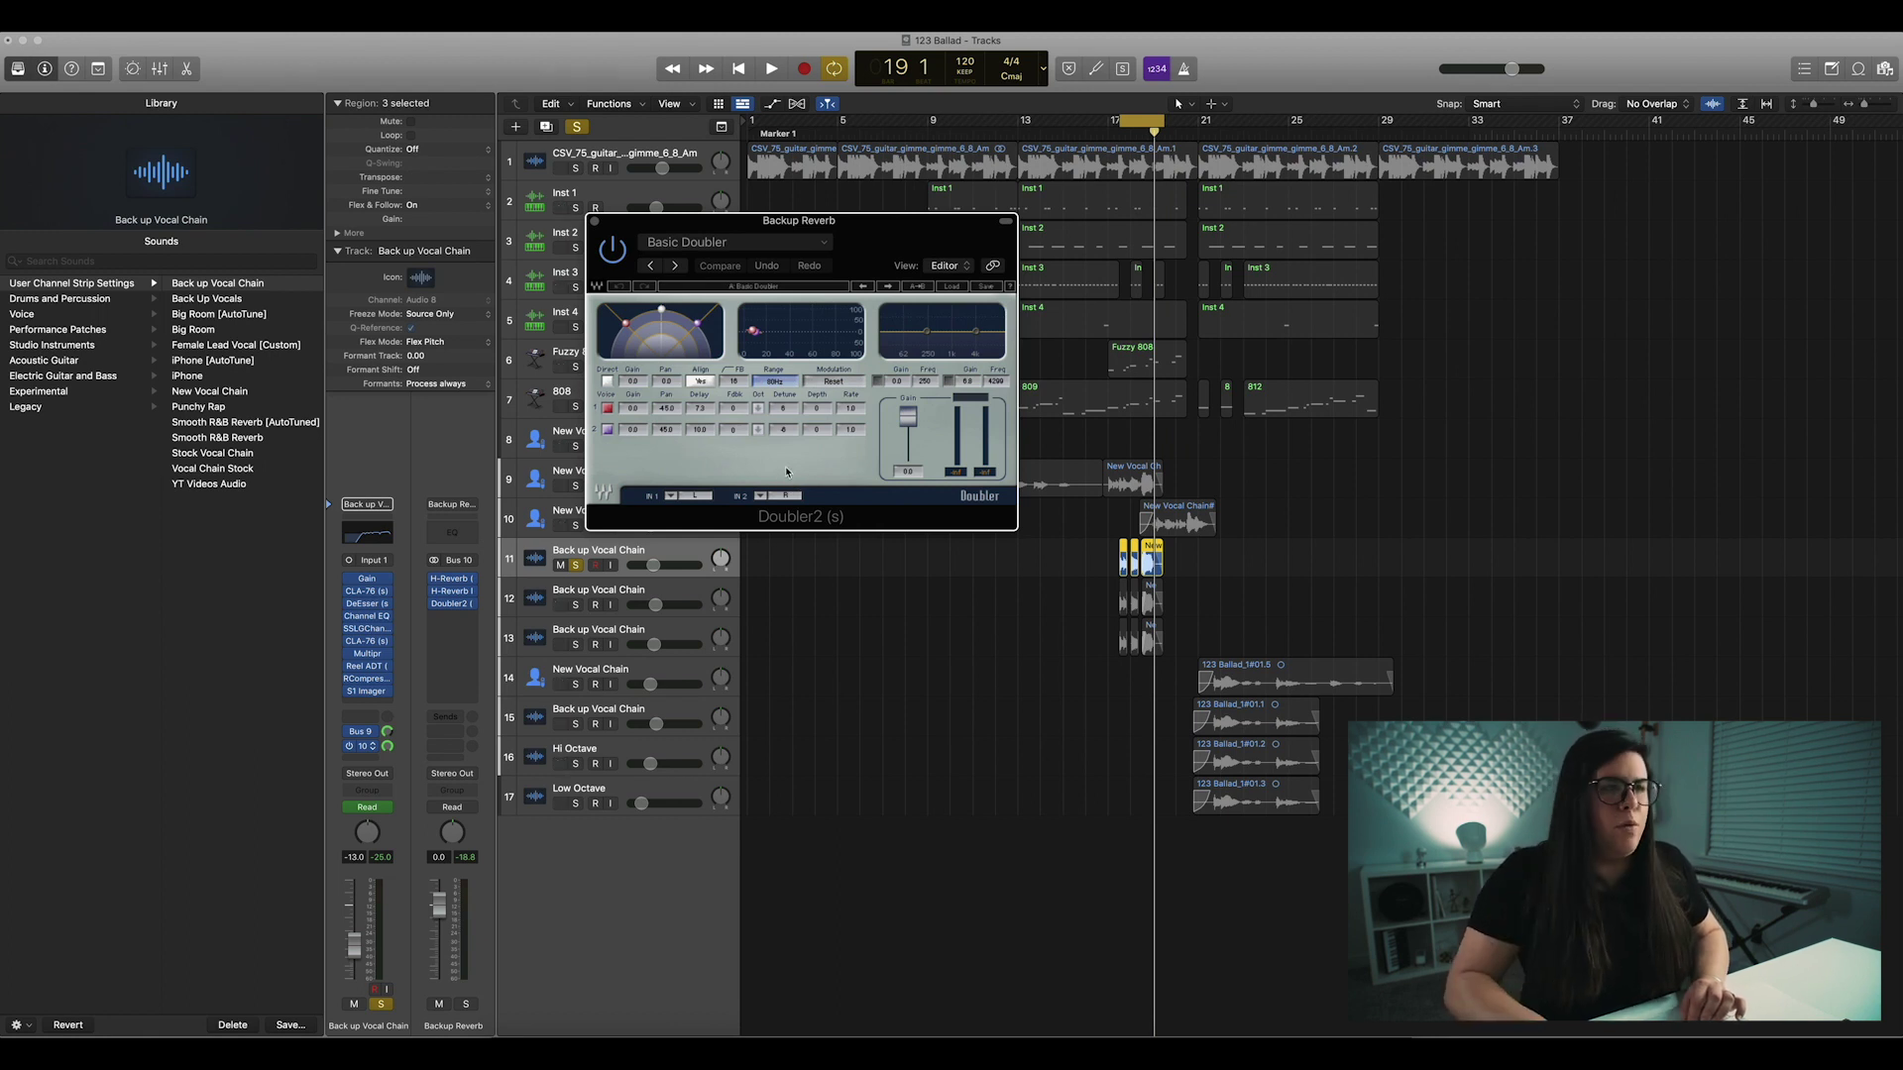
{"action": "key", "text": "space"}
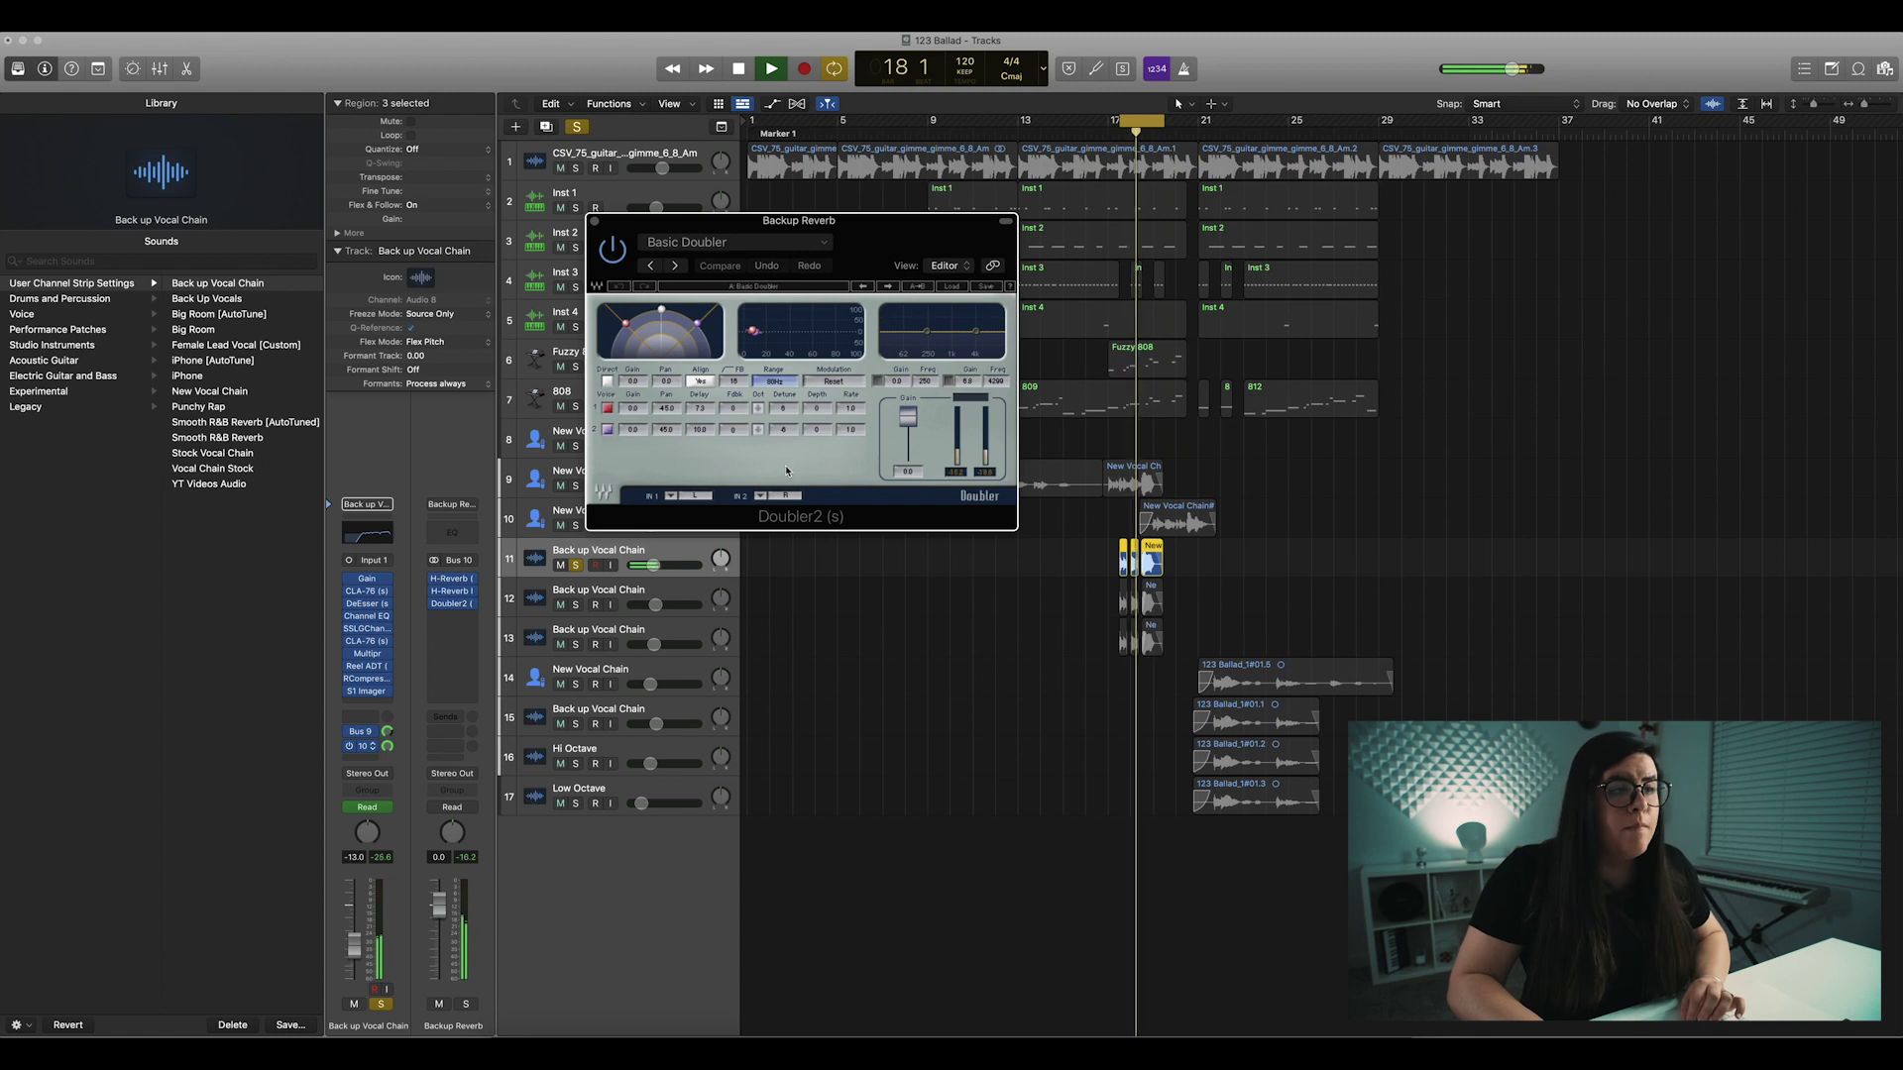
{"action": "left_click", "coordinate": [593, 221]}
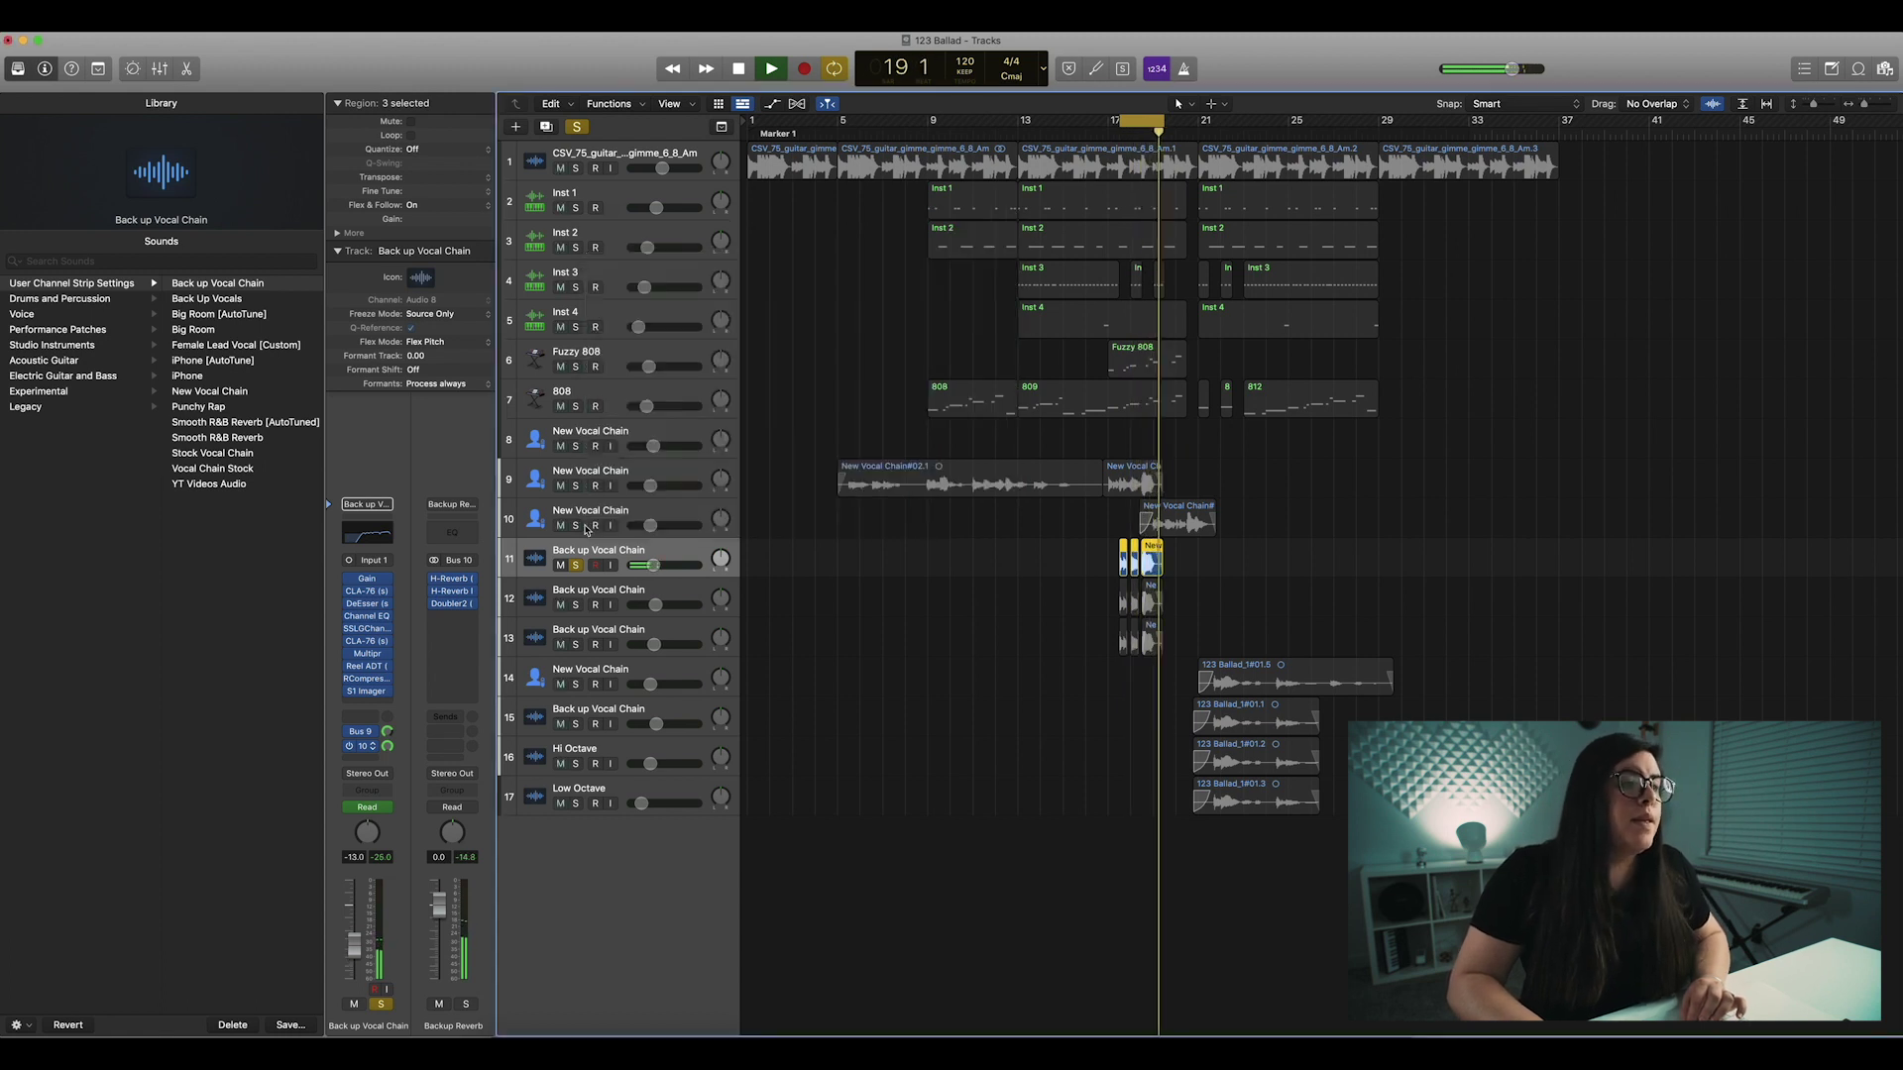
{"action": "key", "text": "space"}
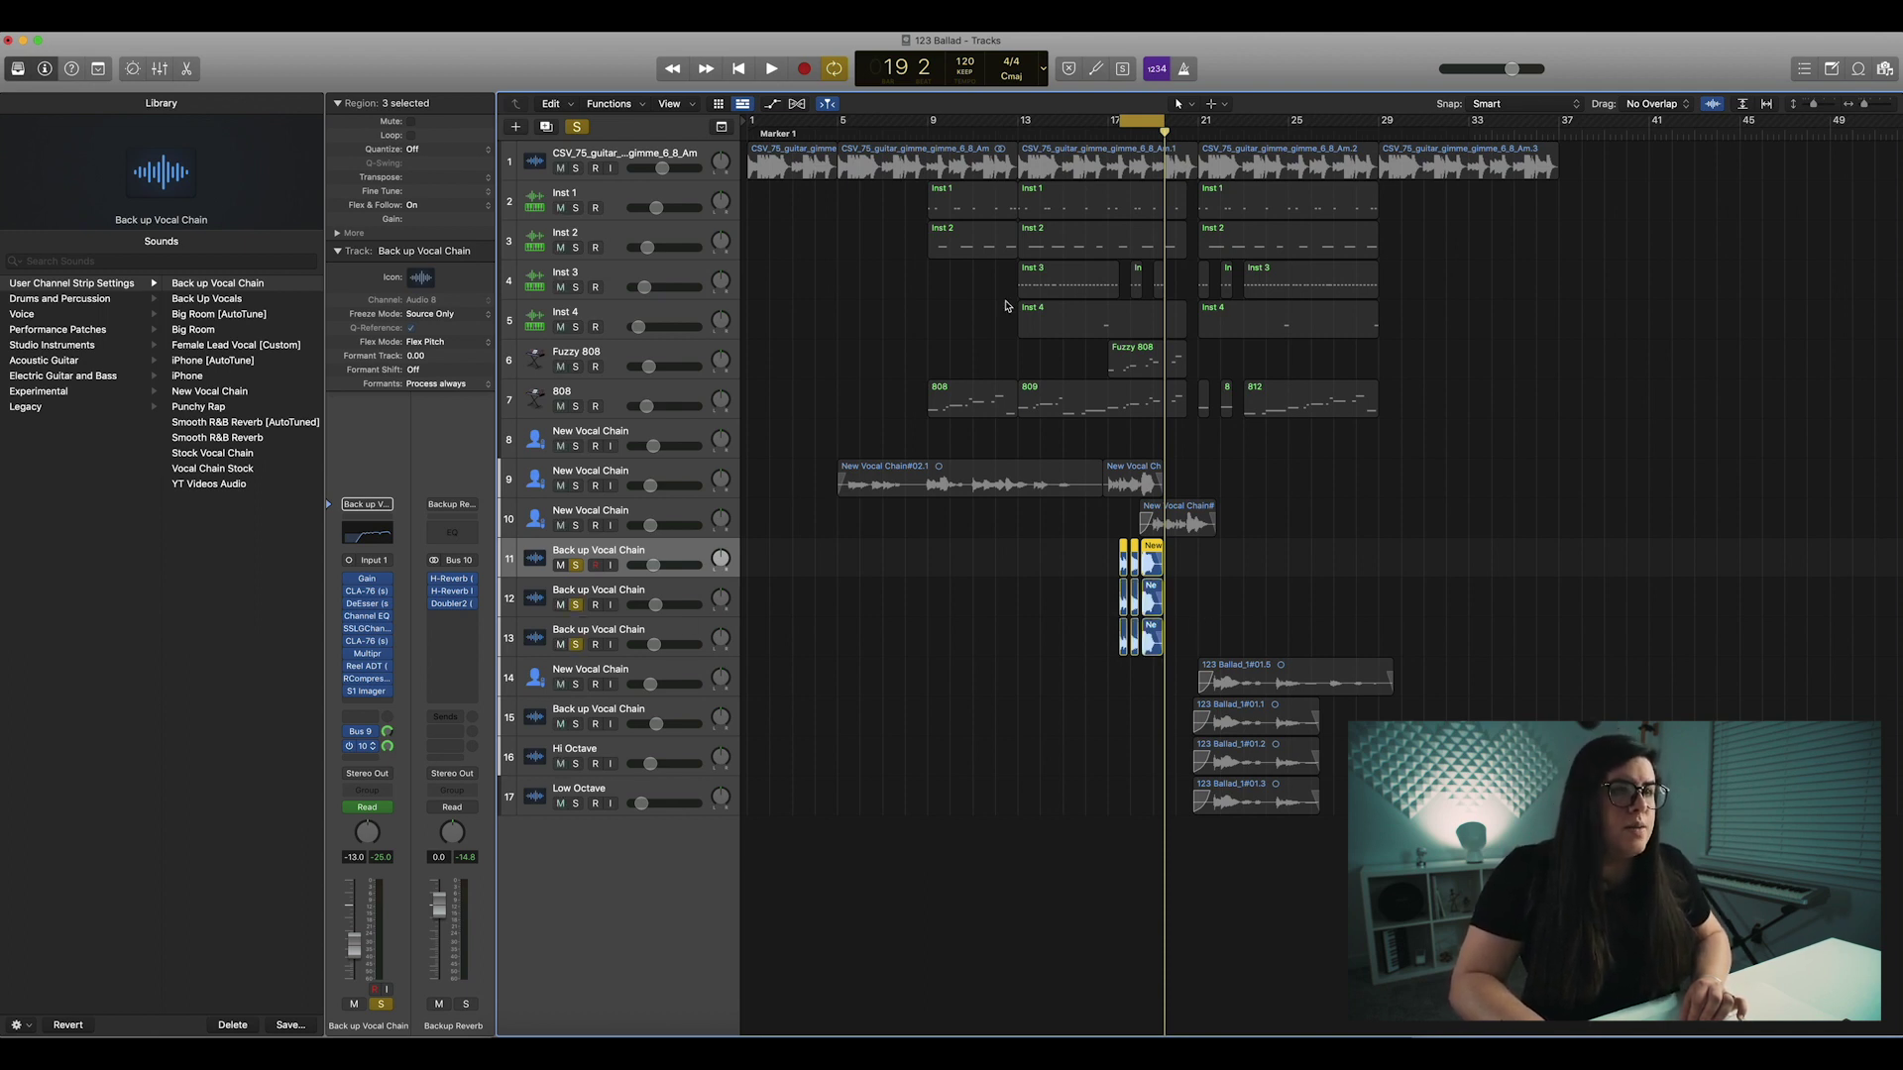
- Audition the three soloed backup vocals, then solo New Vocal Chain tracks 9 and 10 and play all five together
{"action": "key", "text": "space"}
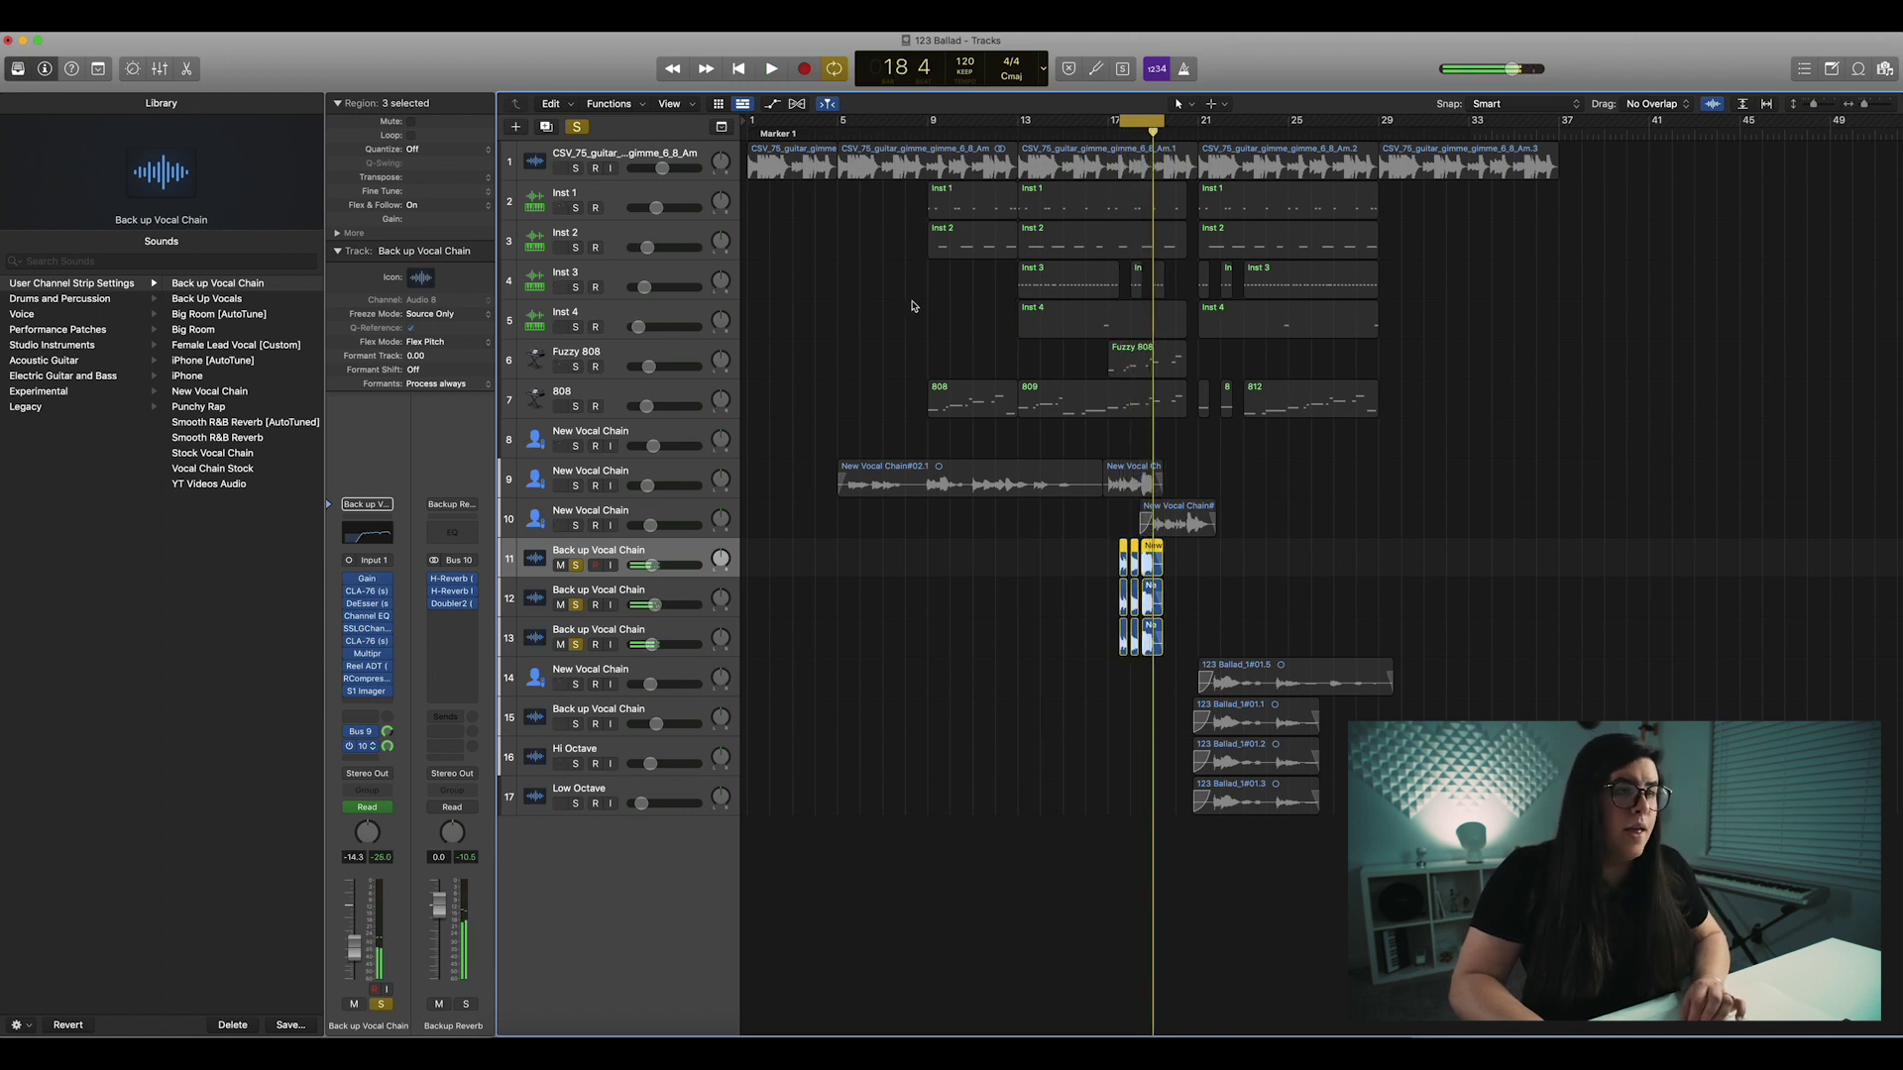
{"action": "left_click", "coordinate": [577, 486]}
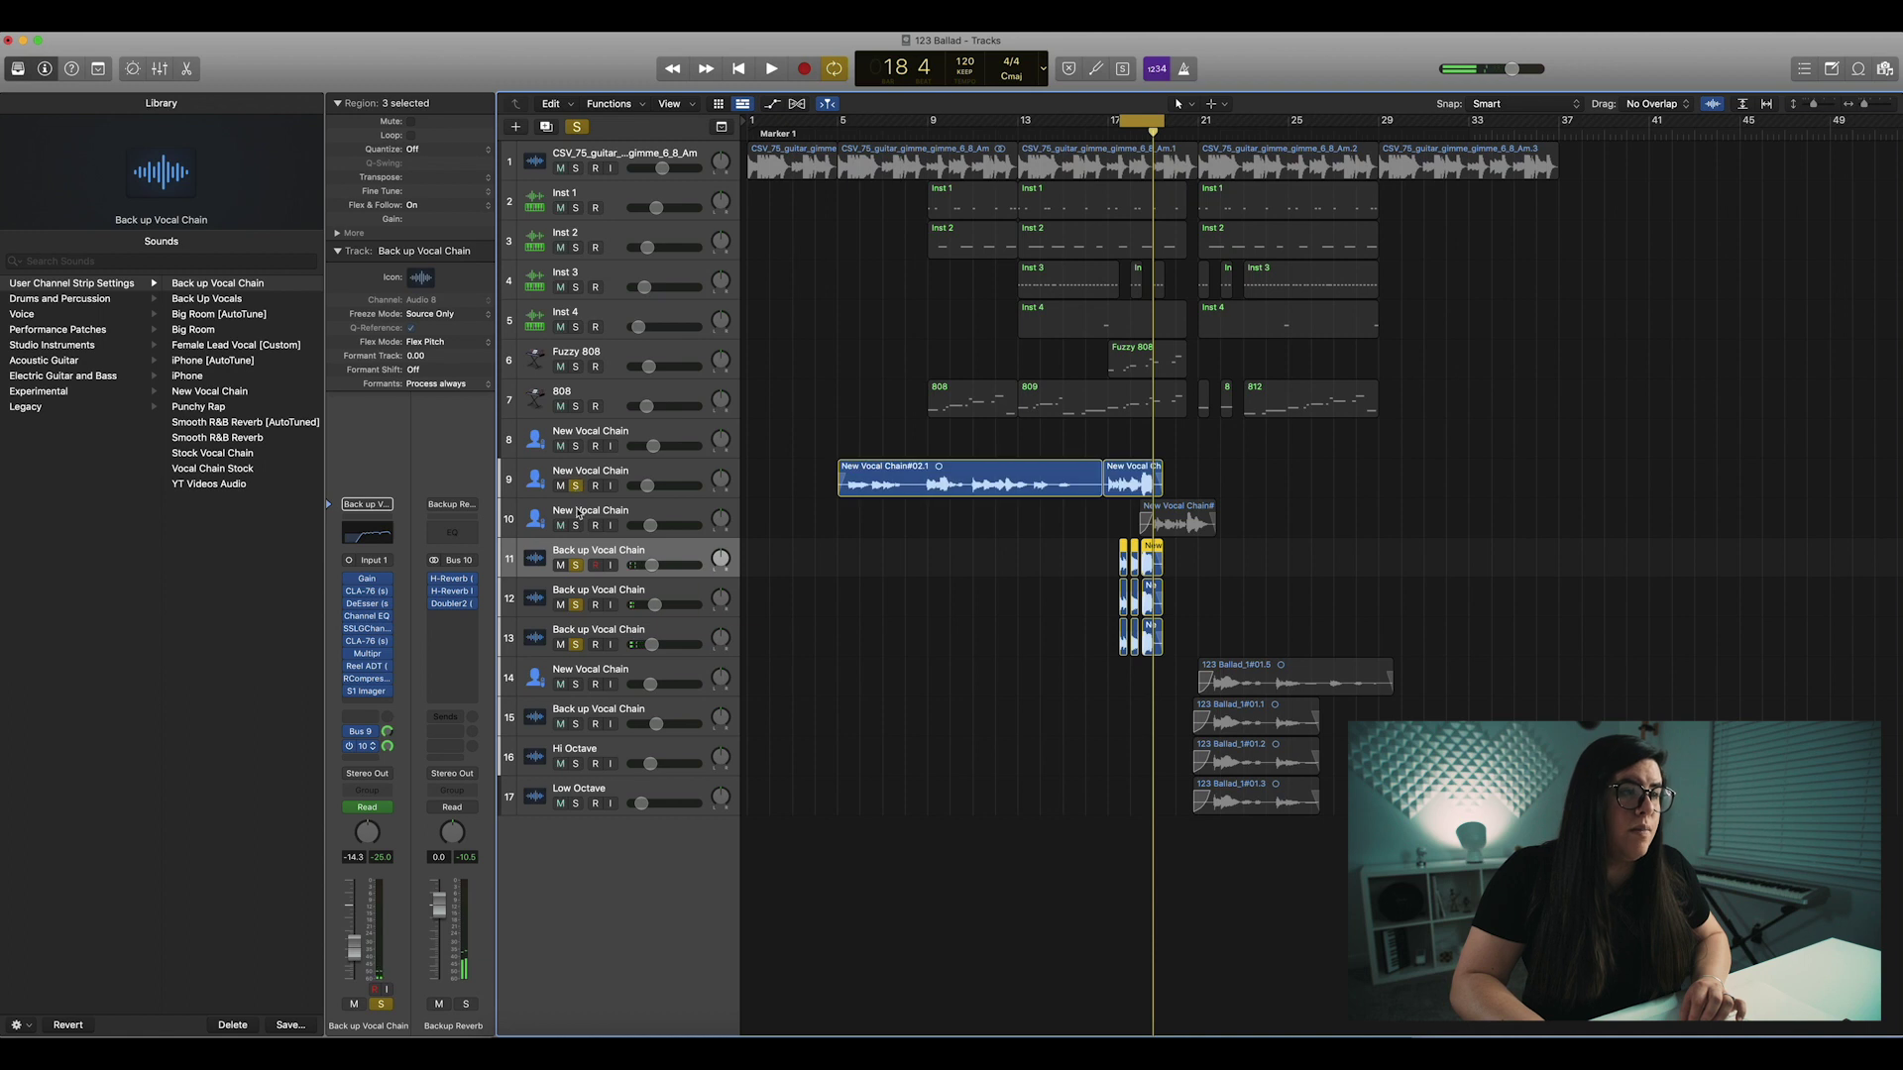
{"action": "left_click", "coordinate": [577, 487]}
{"action": "left_click", "coordinate": [577, 486]}
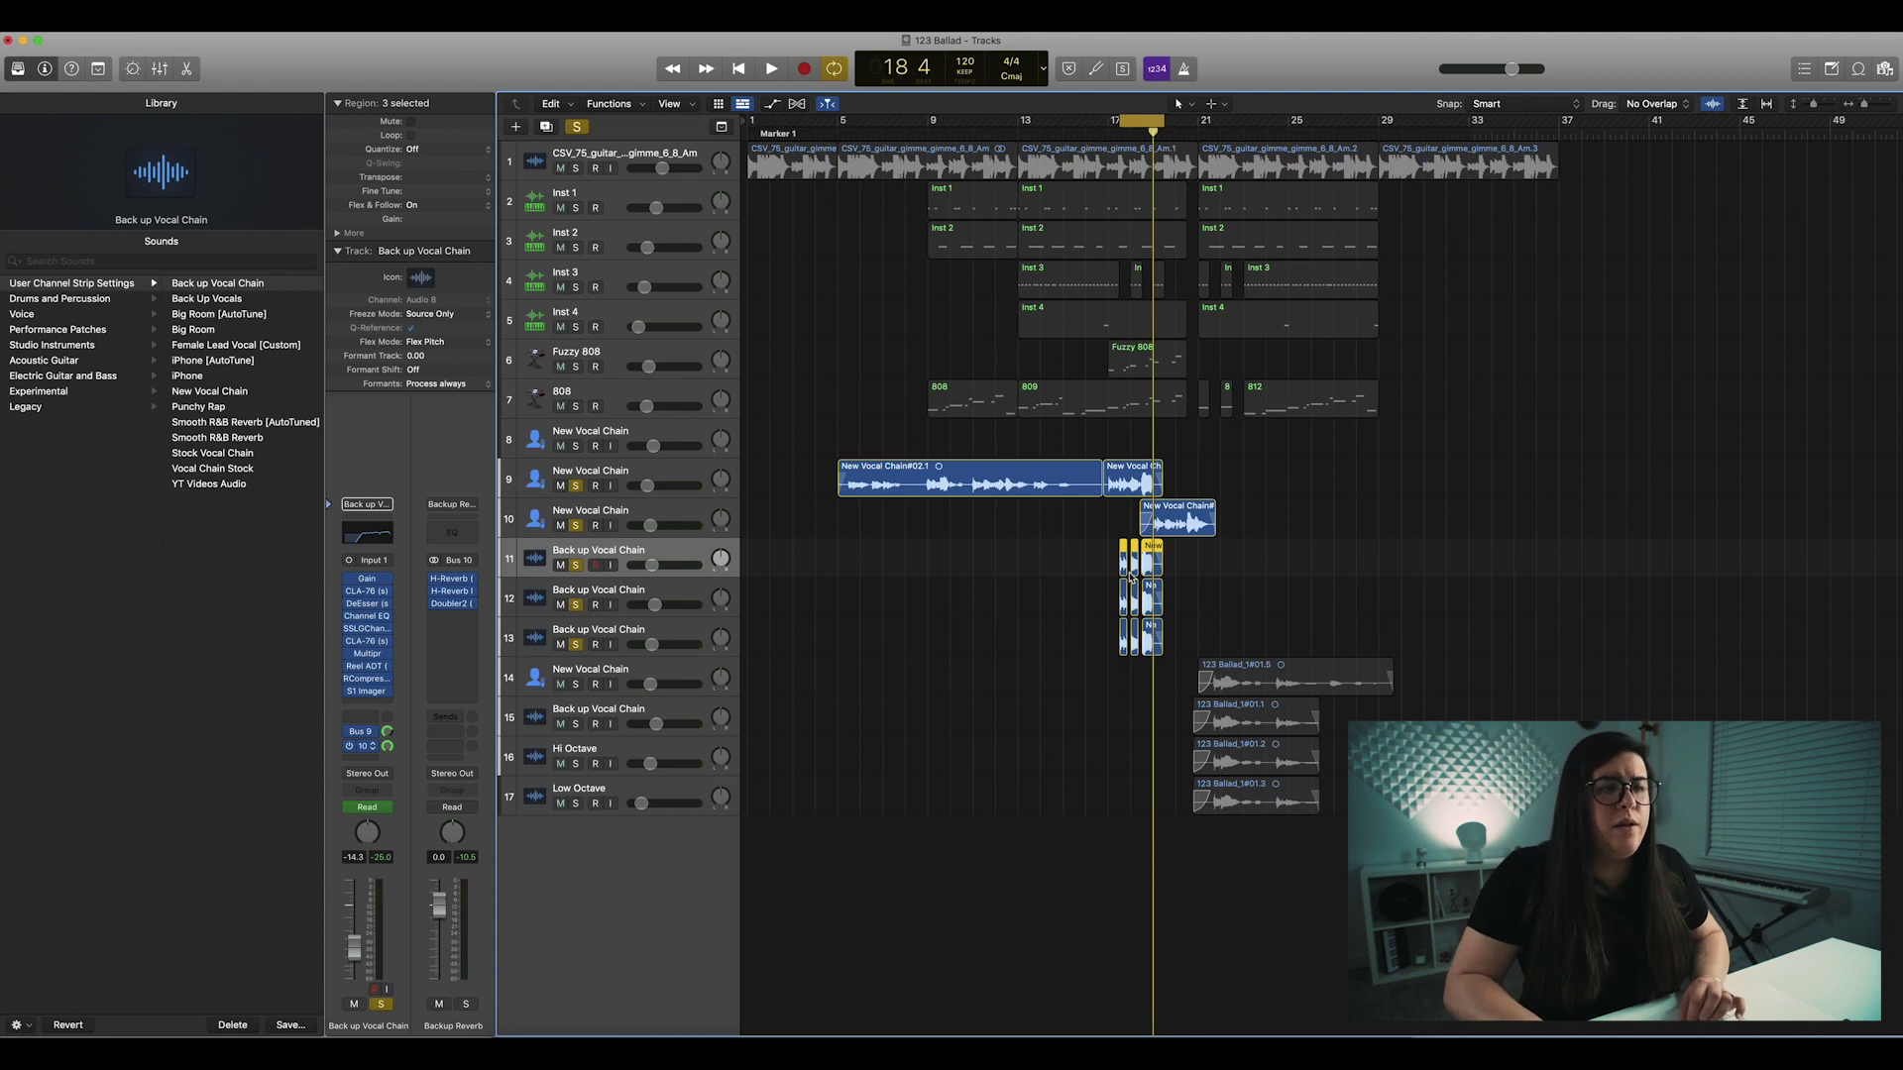
{"action": "key", "text": "space"}
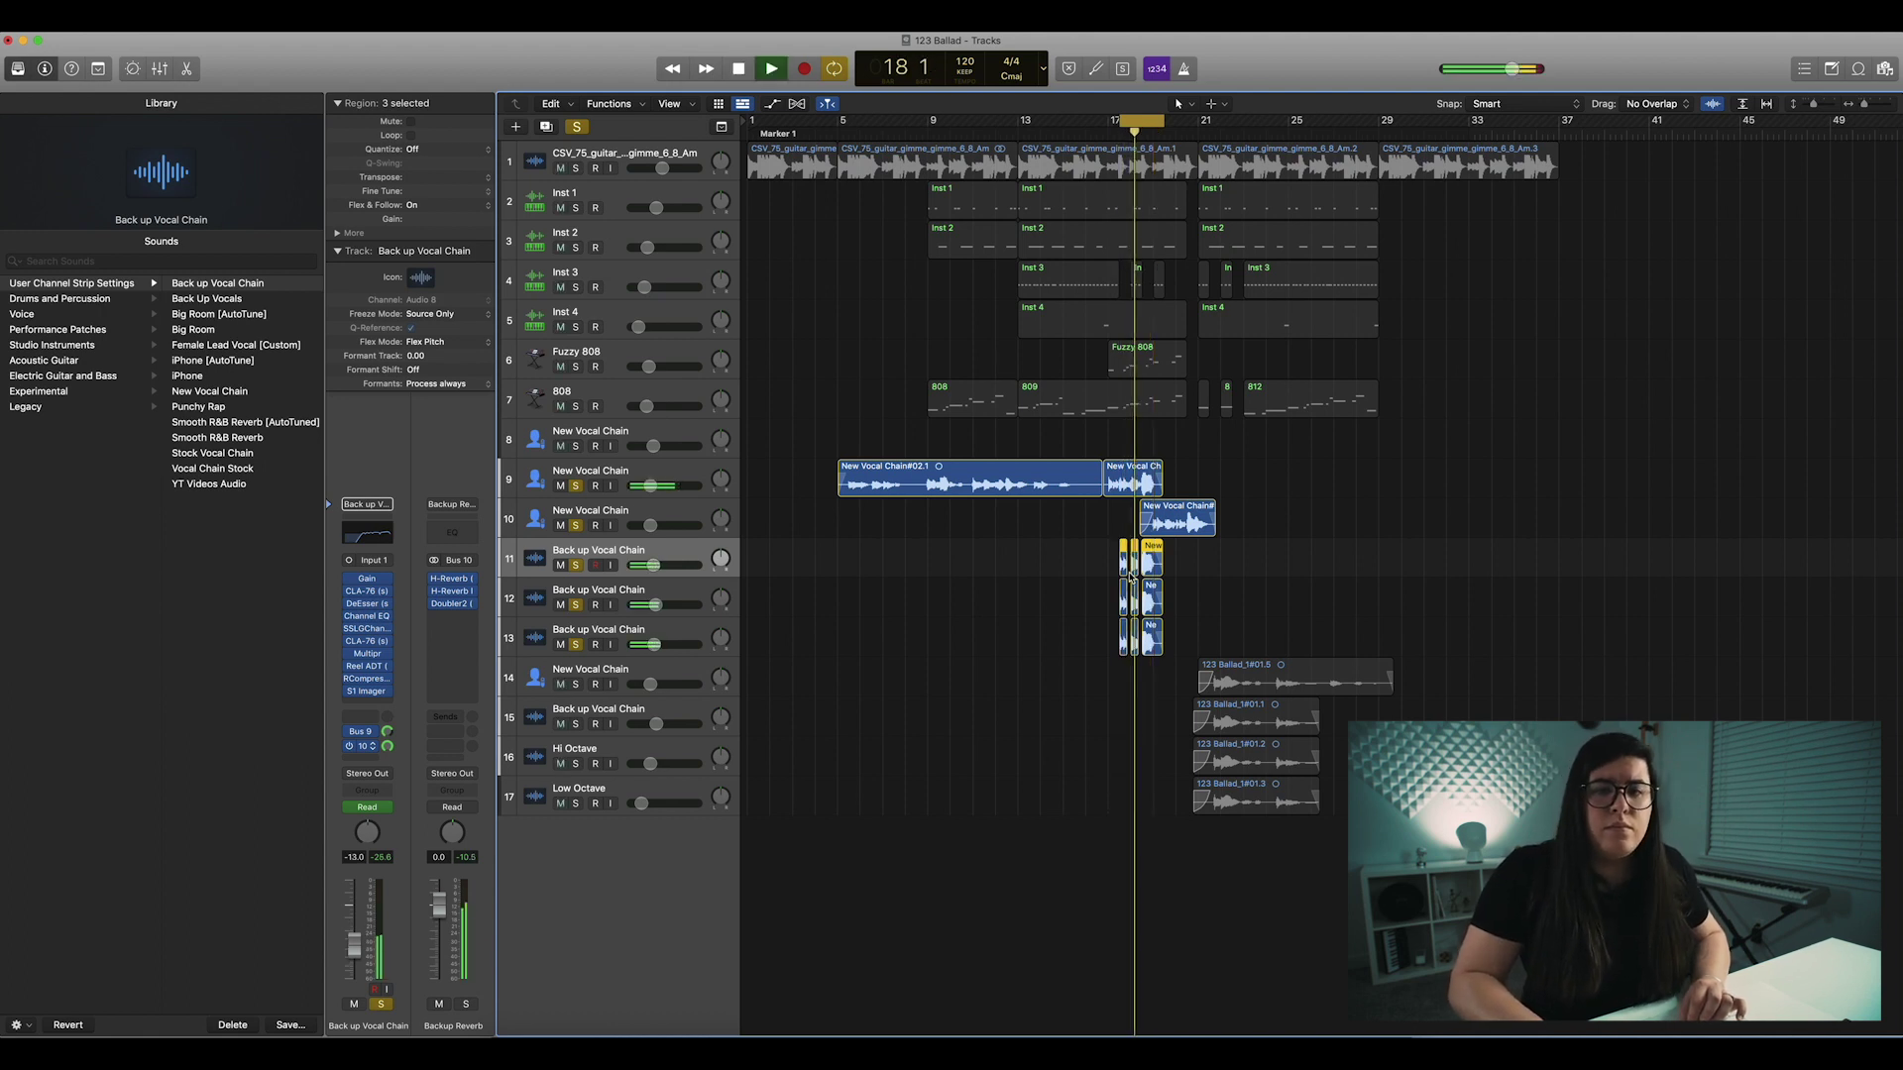
- Clear the track solos and cycle range, and play the full mix from bar 17
{"action": "key", "text": "space"}
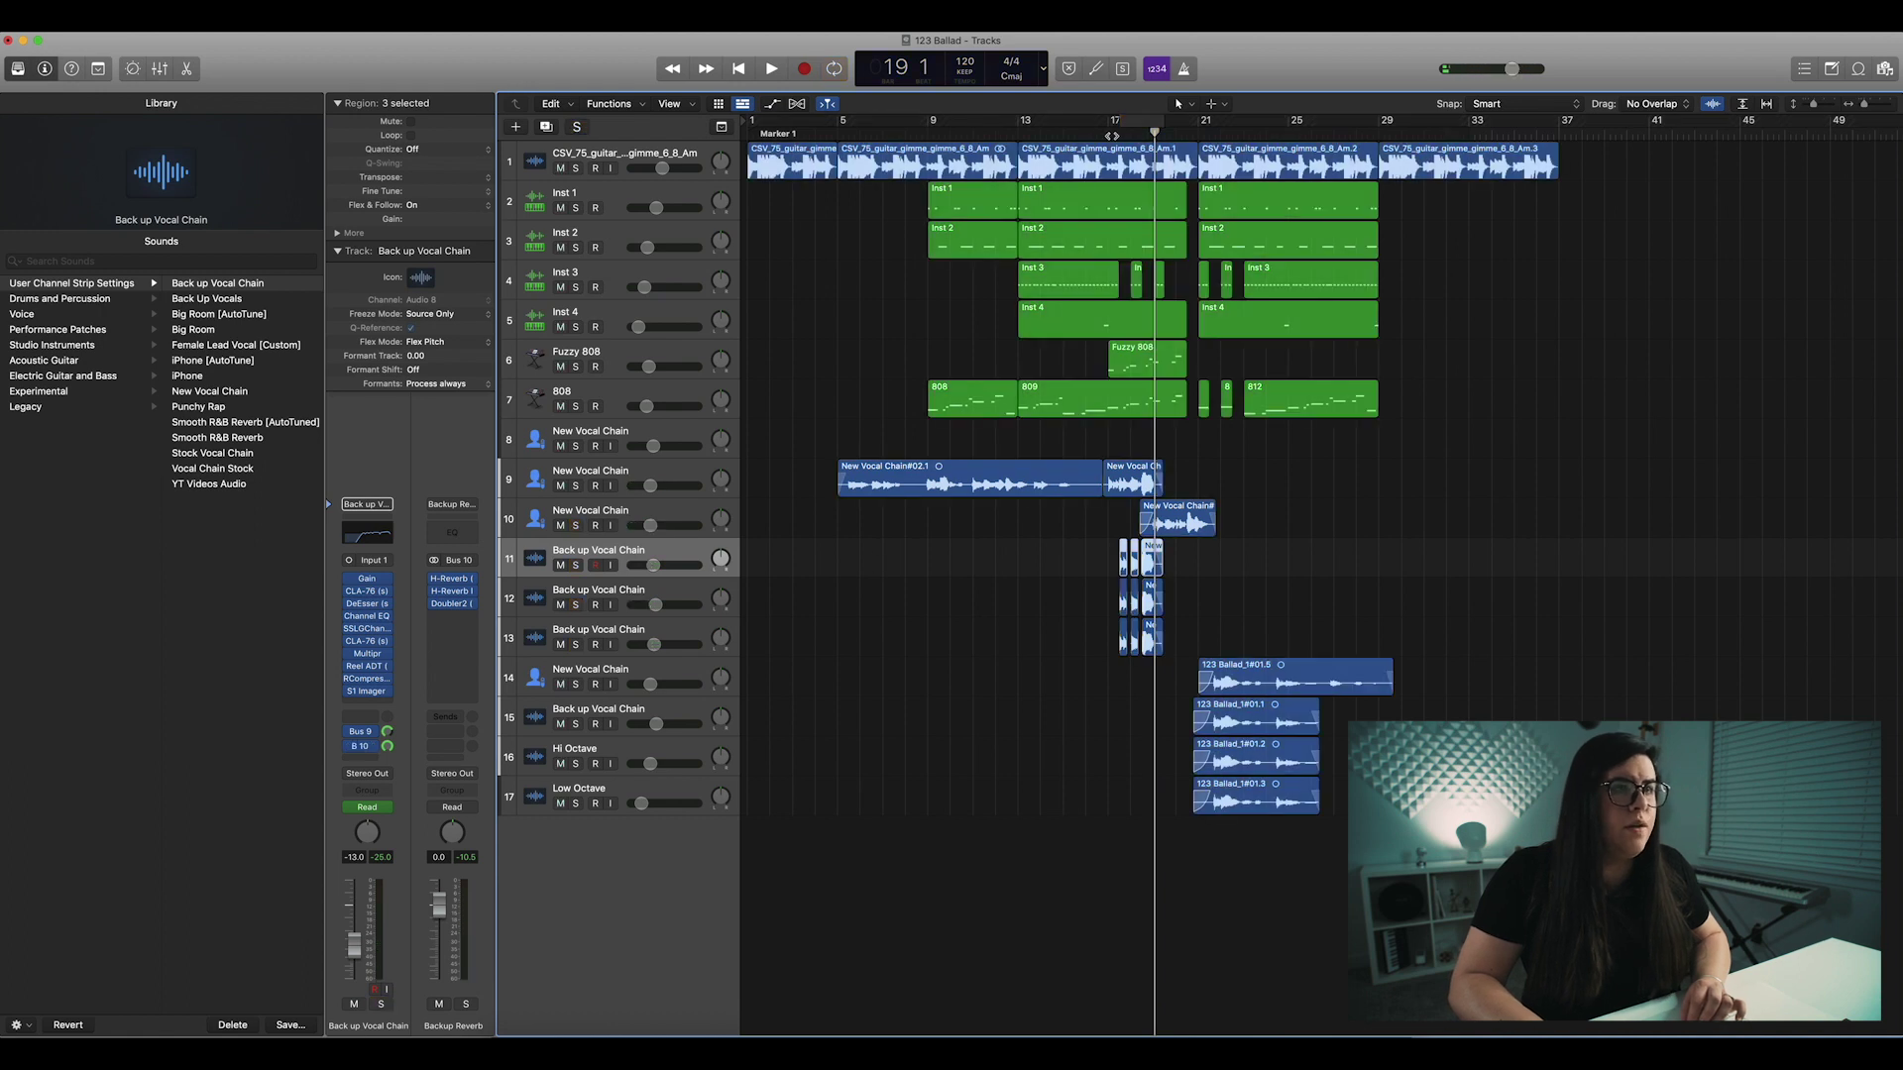
{"action": "left_click", "coordinate": [1108, 134]}
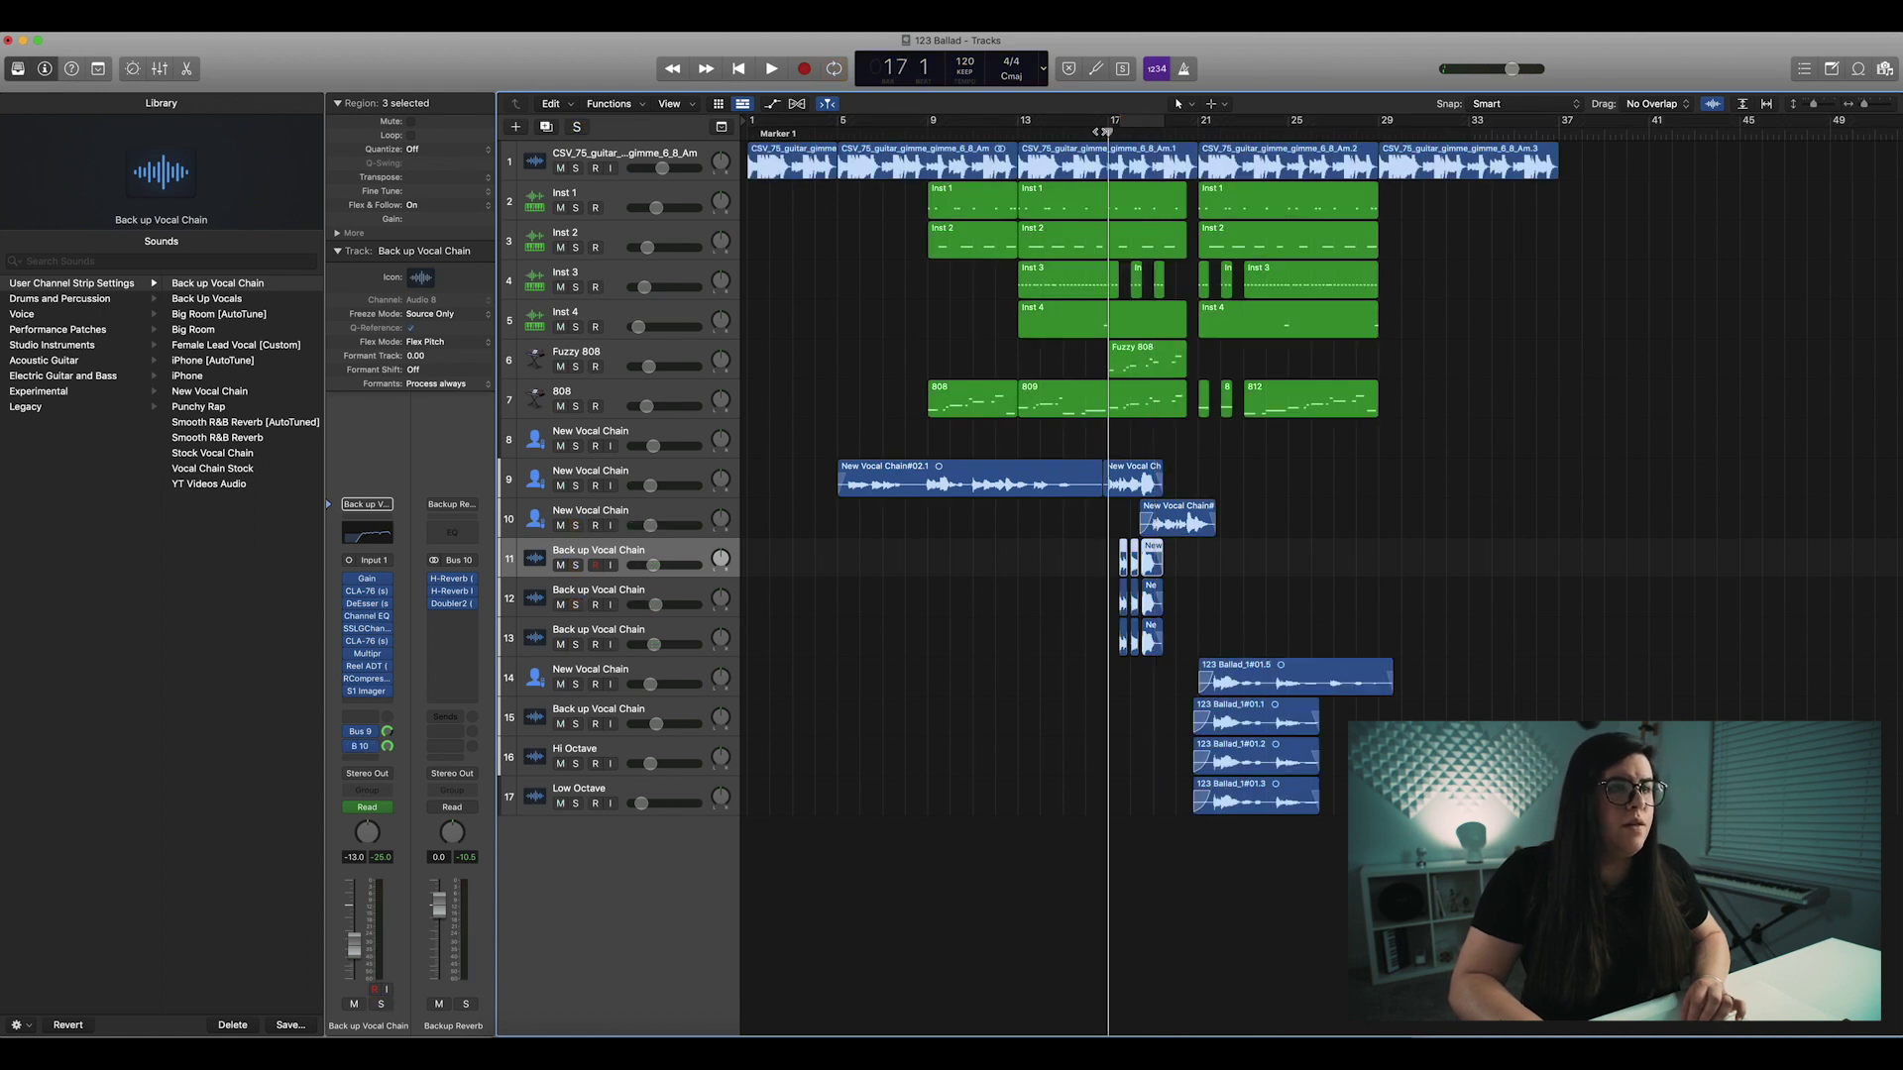
{"action": "key", "text": "space"}
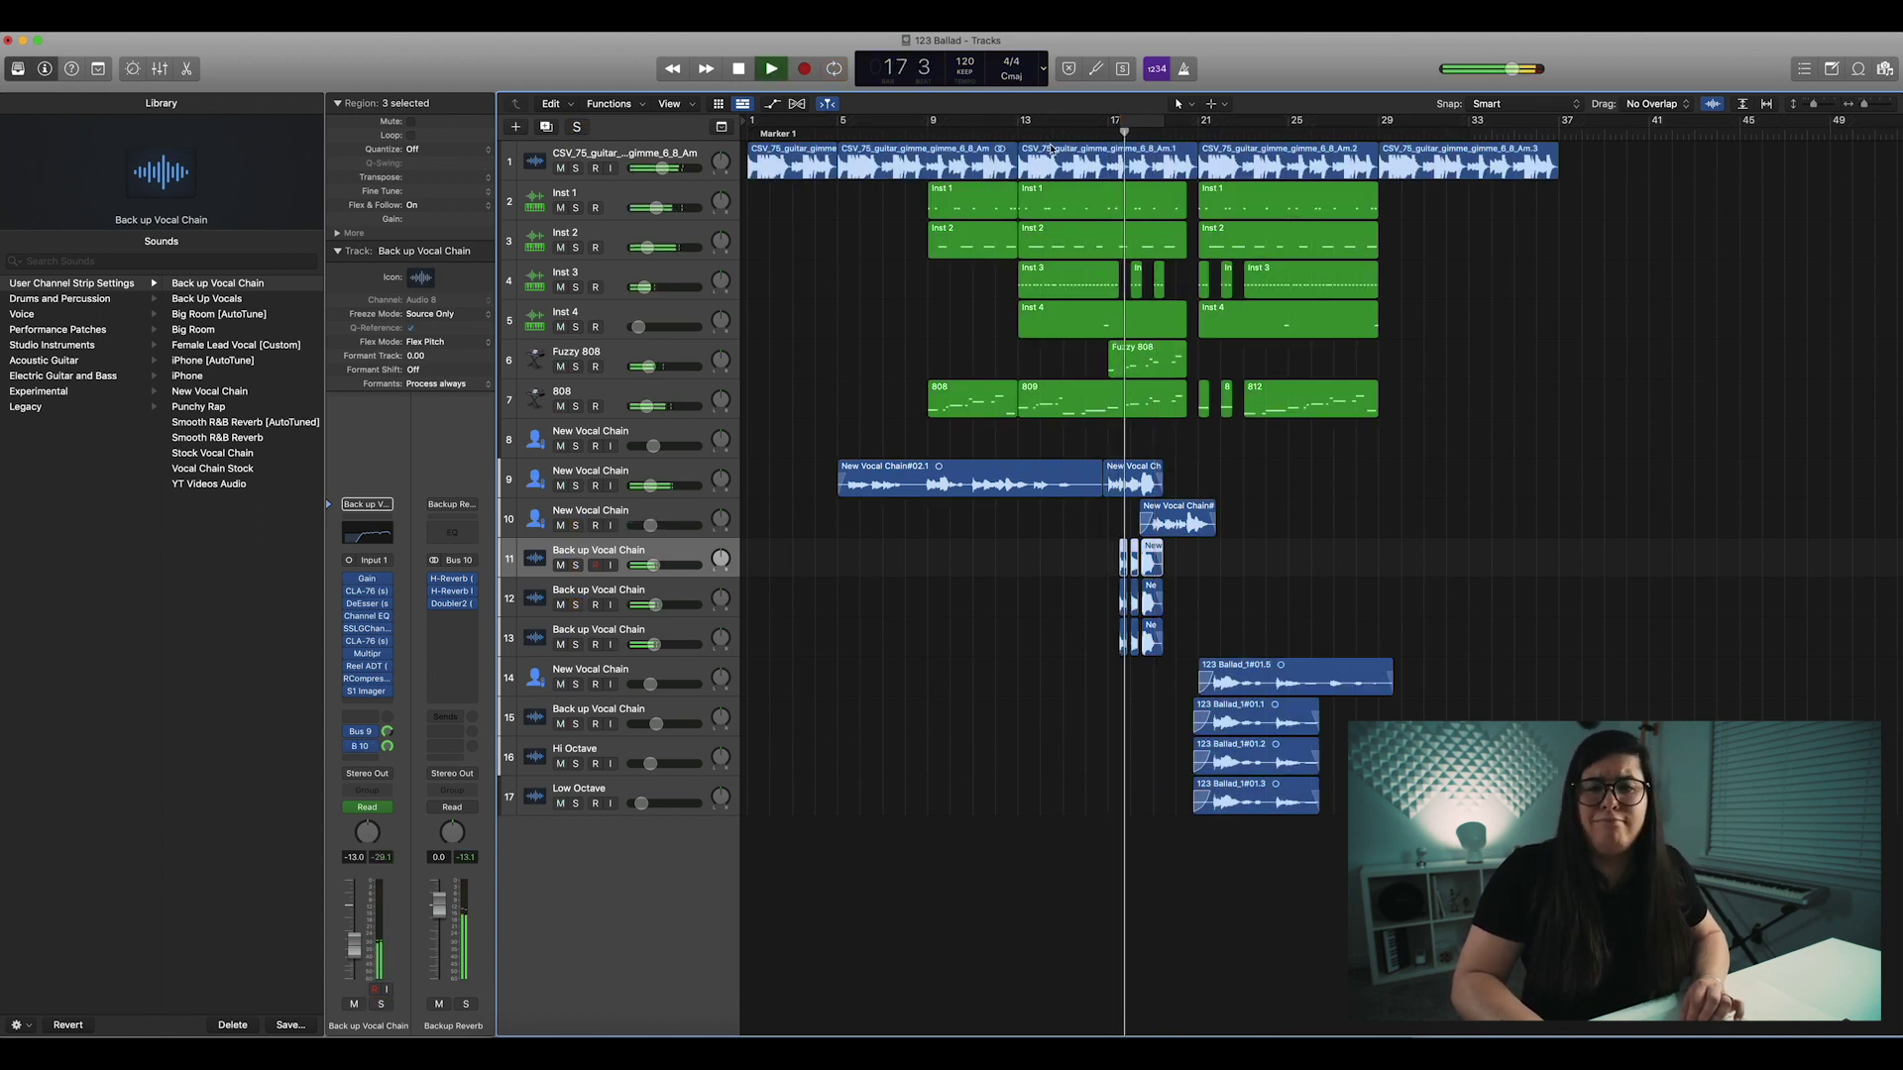